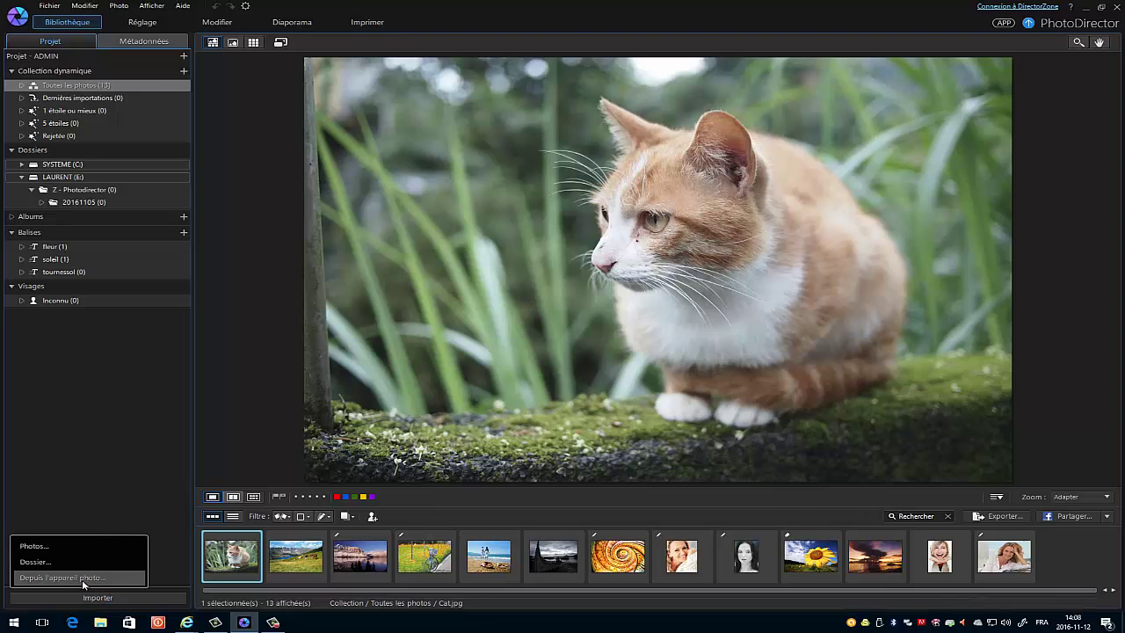
Step: Start a photo import from a camera device and choose Lecteur USB (H:) as the source
click(84, 578)
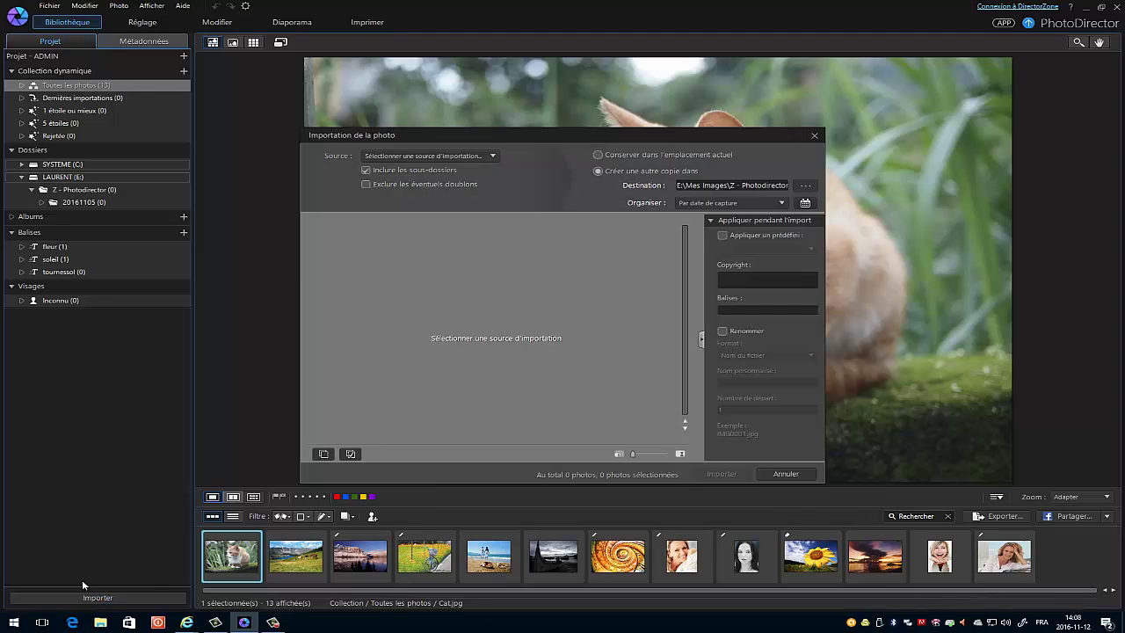
click(493, 157)
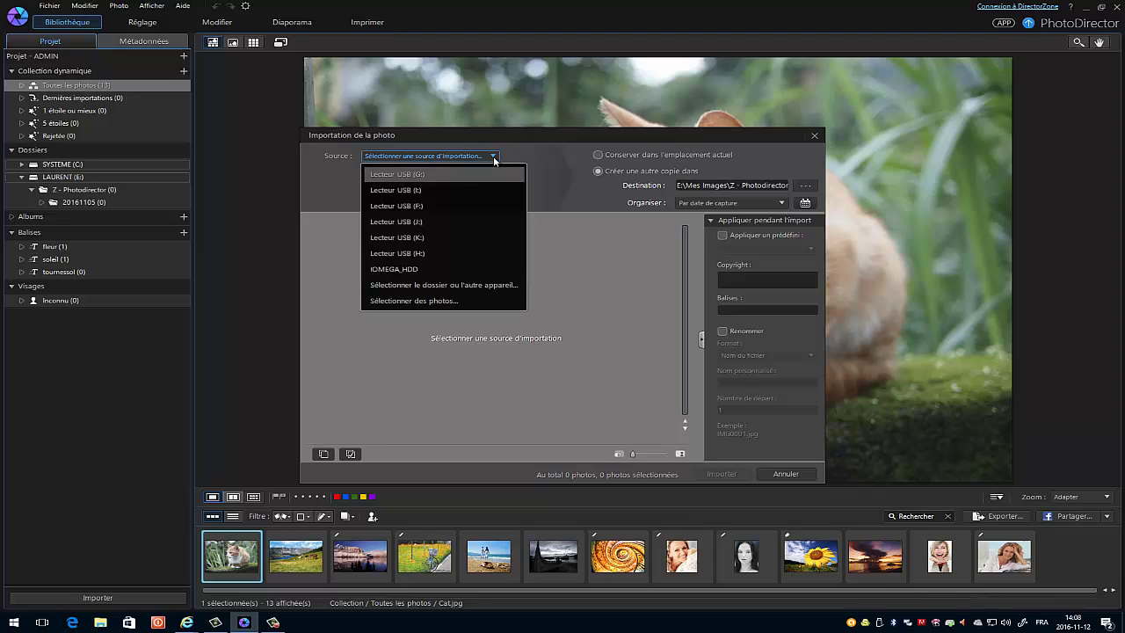
click(410, 254)
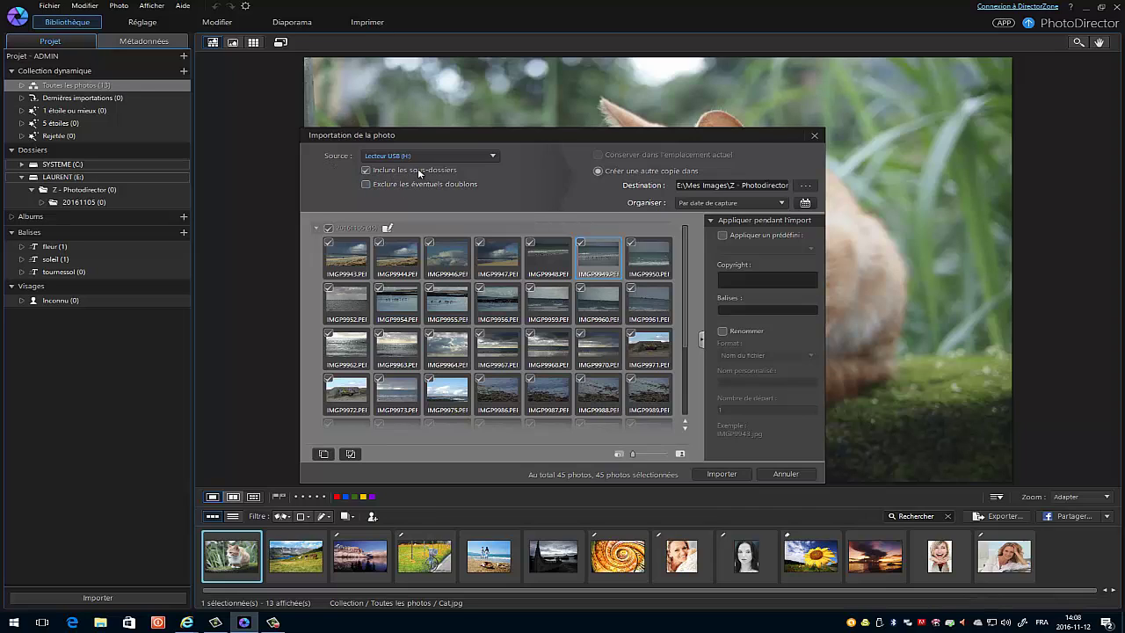
Step: Choose the Z - Photodirector folder inside Mes Images on drive E: as the import destination
click(800, 186)
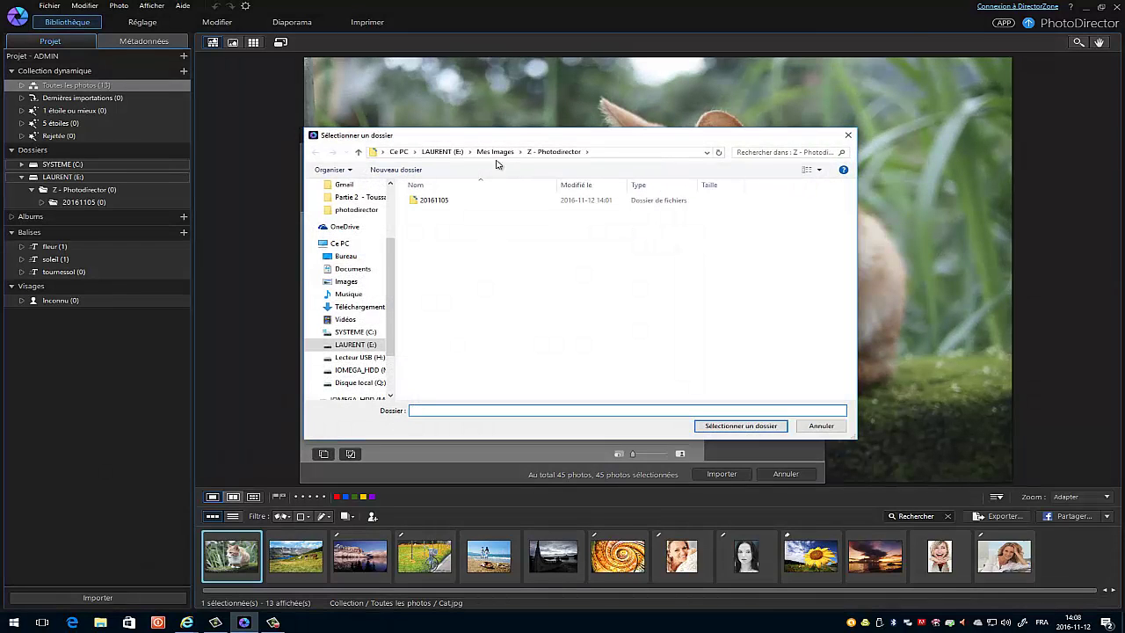
click(442, 151)
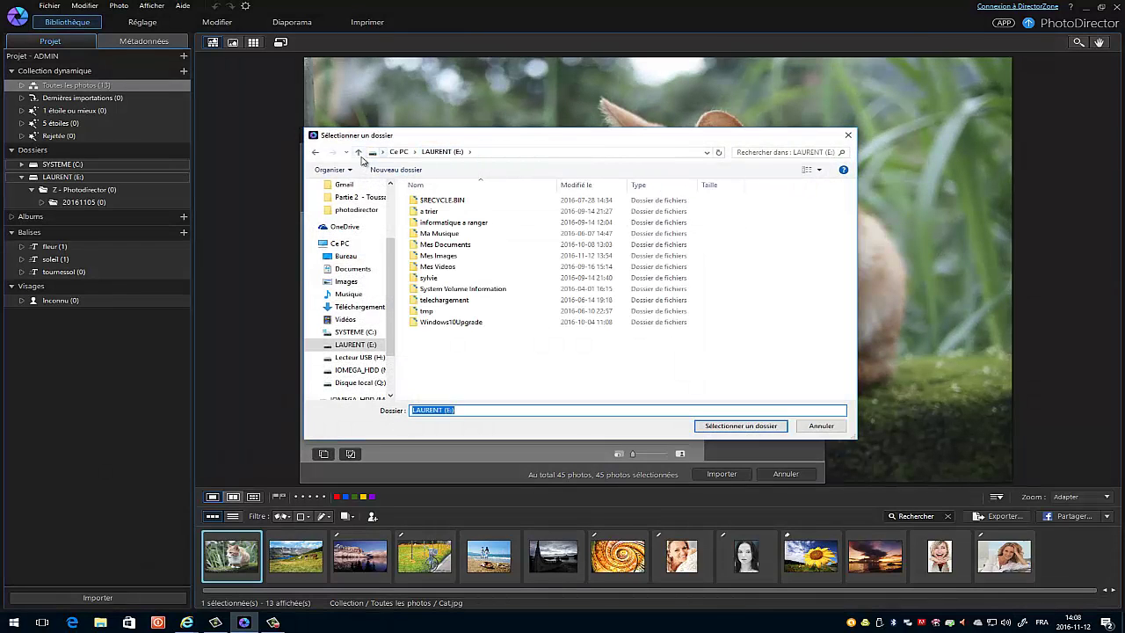
click(345, 245)
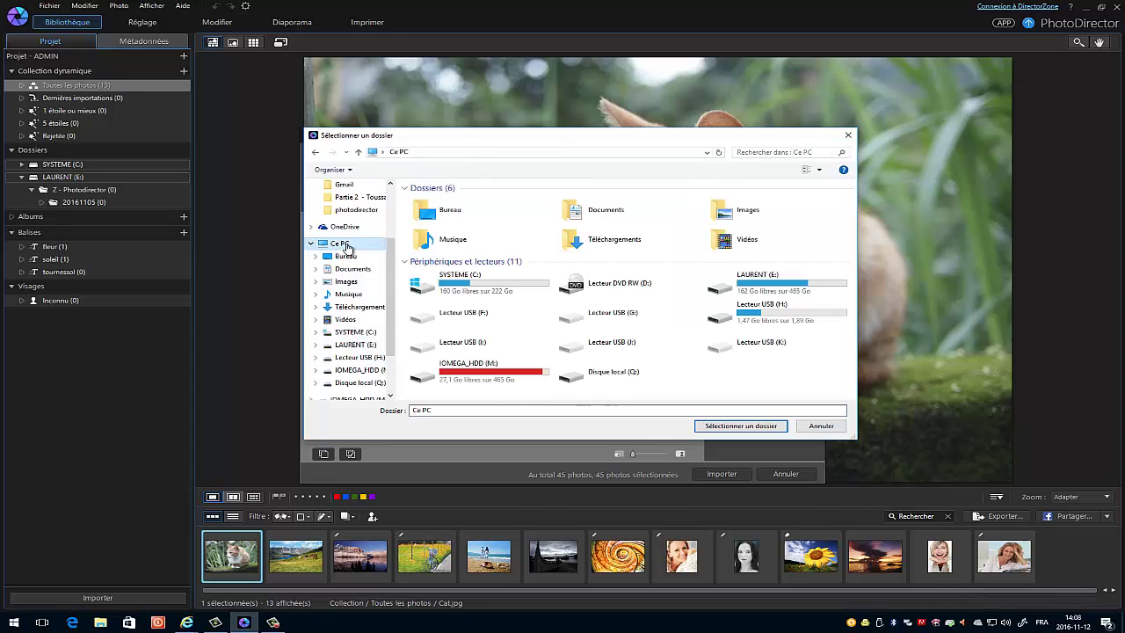
double_click(768, 286)
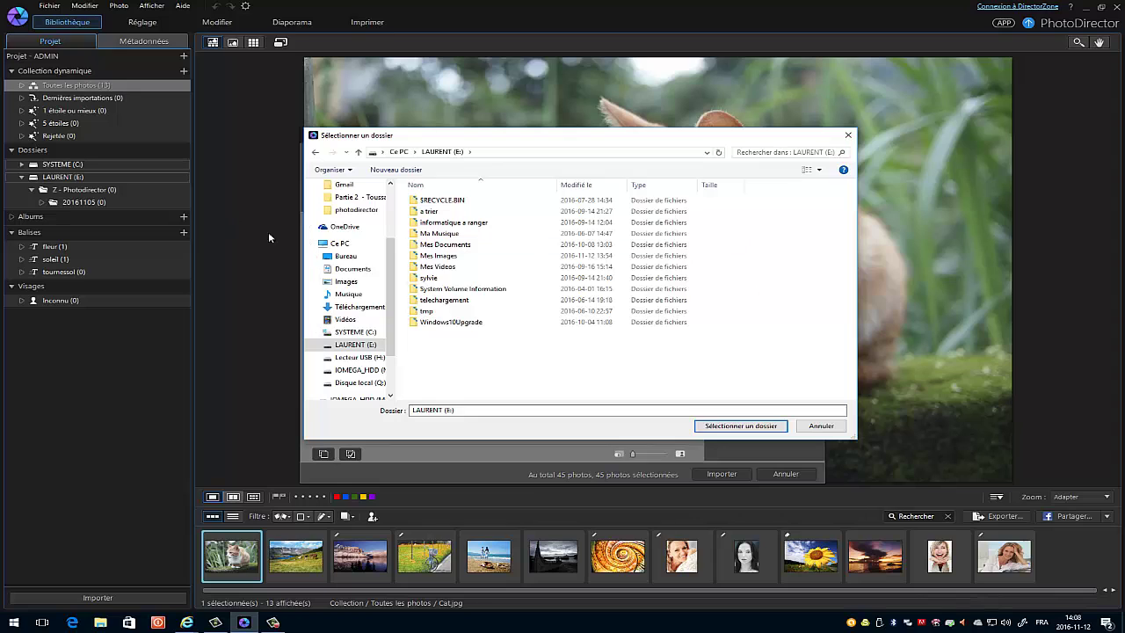
click(434, 258)
double_click(435, 258)
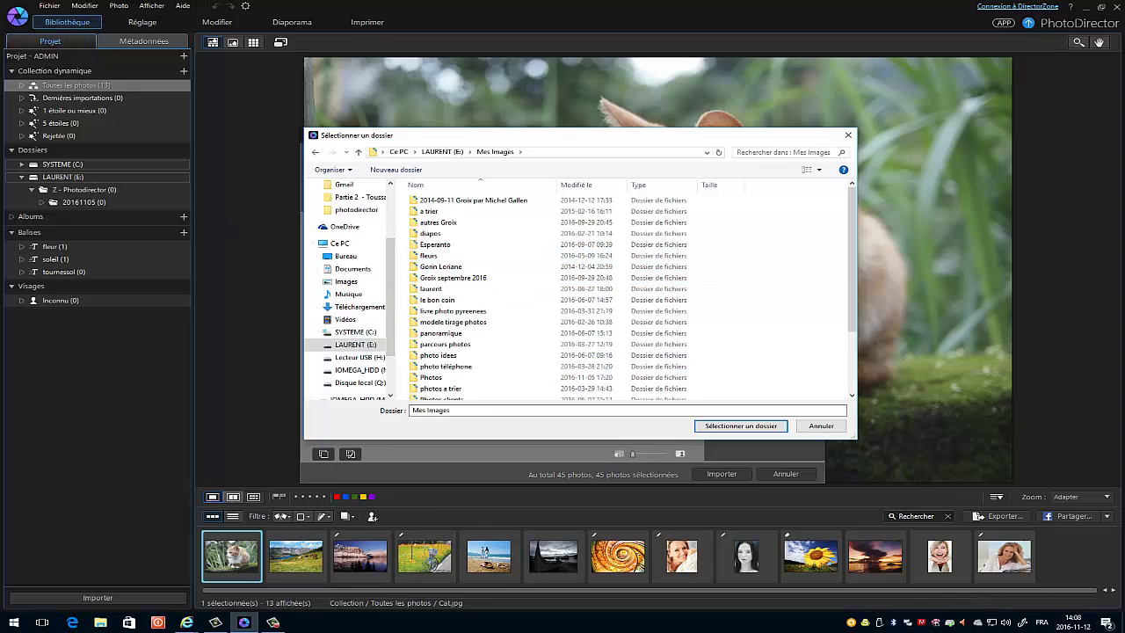
drag(852, 260, 852, 316)
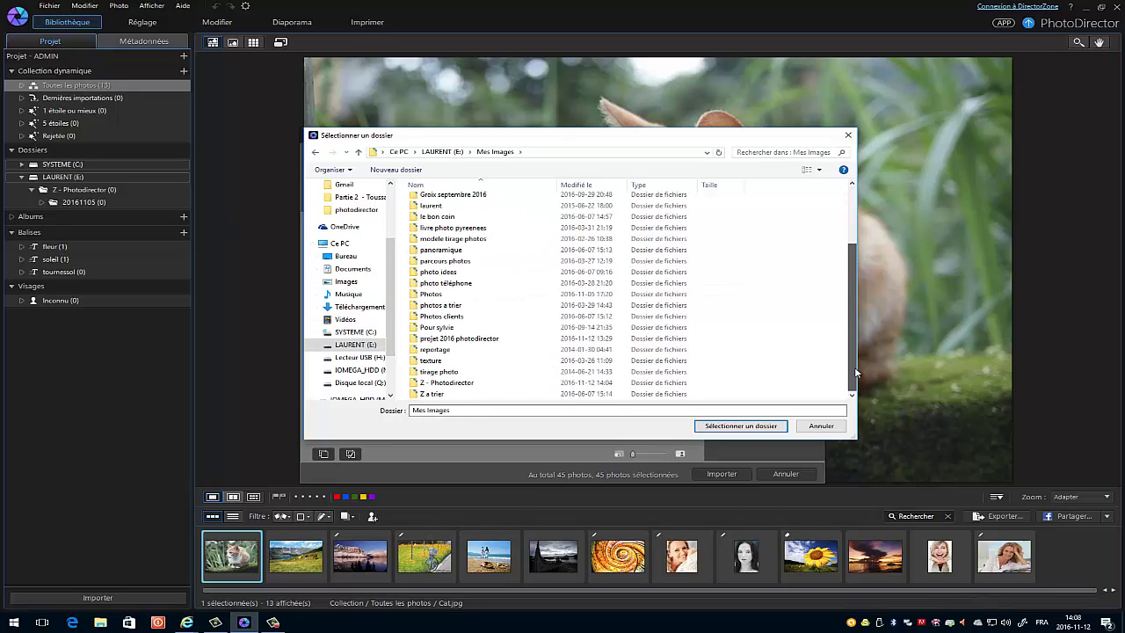
double_click(453, 387)
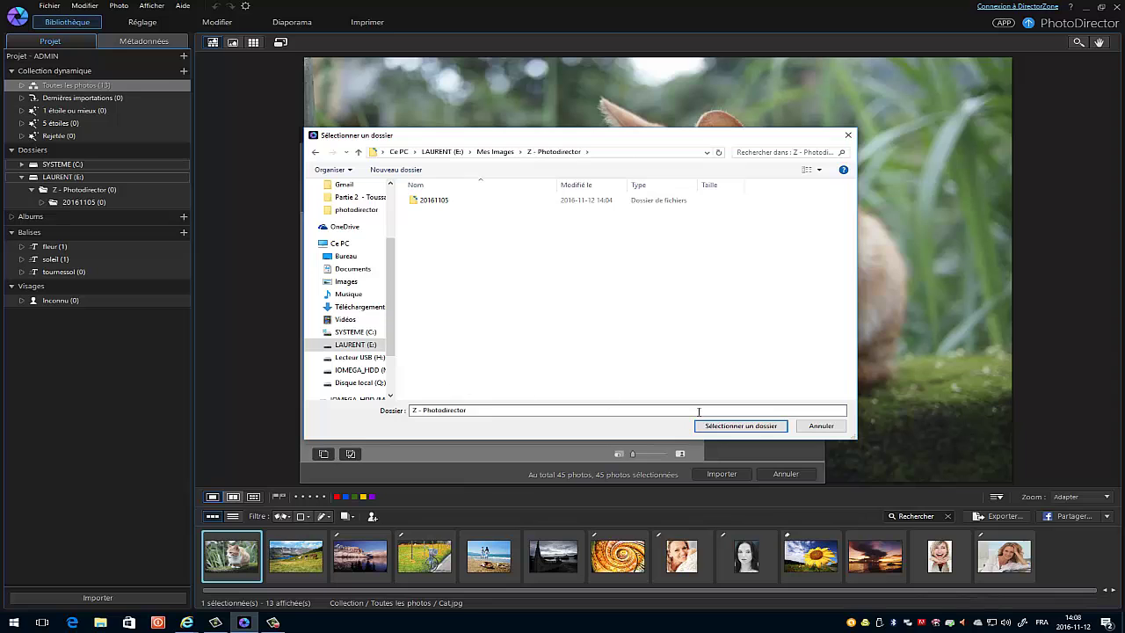
click(772, 430)
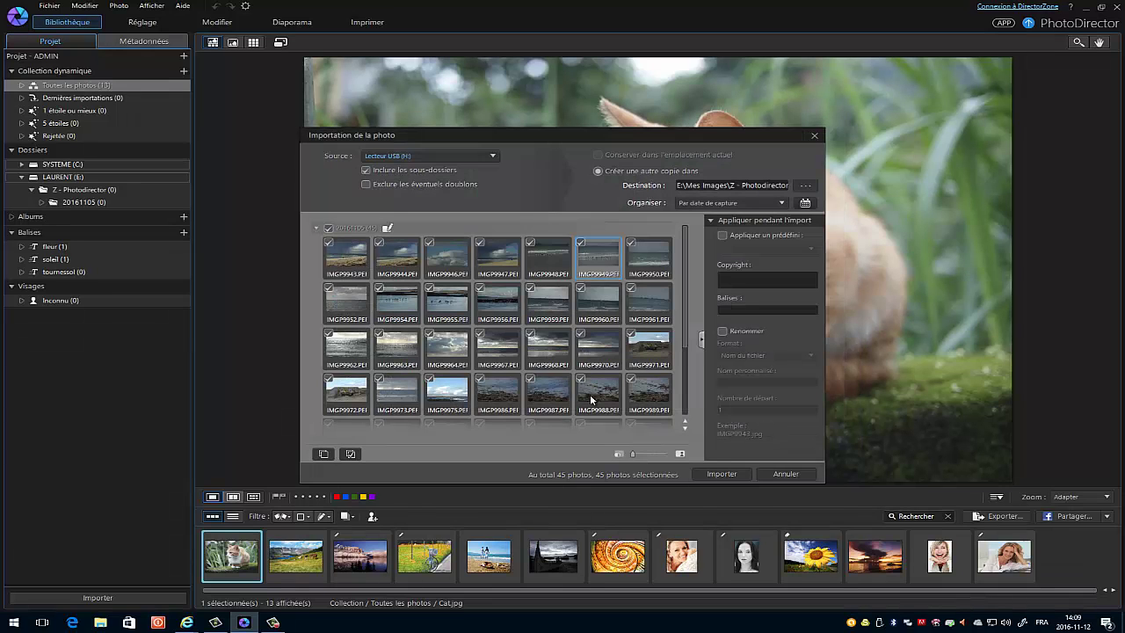
Step: Set the copyright applied on import to Toto and import the selected photos
click(738, 274)
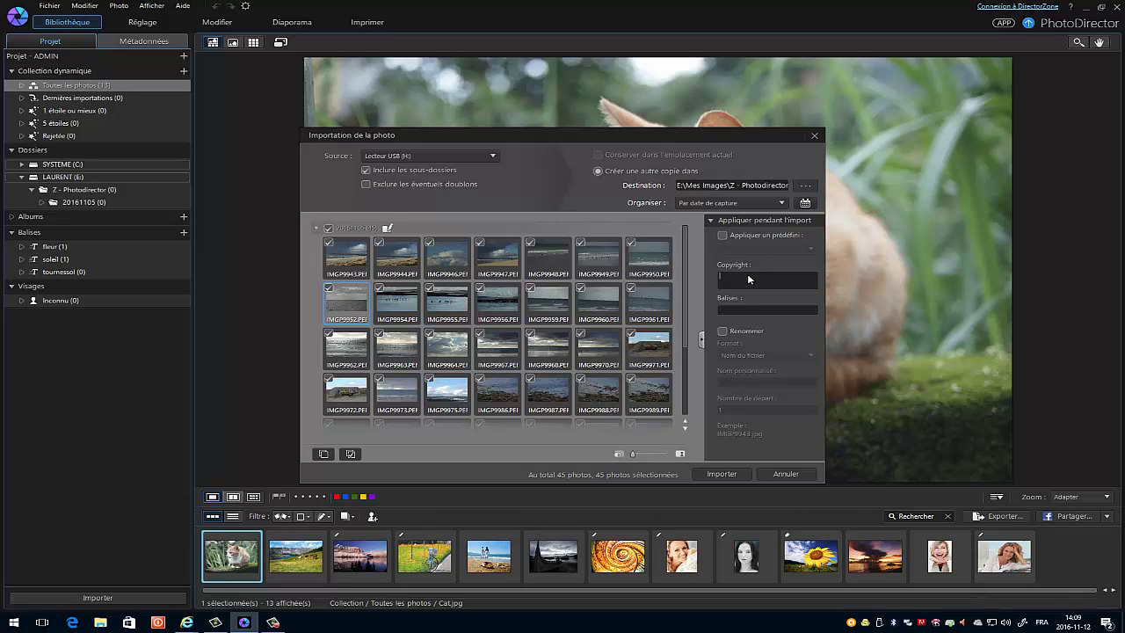
text(Toto)
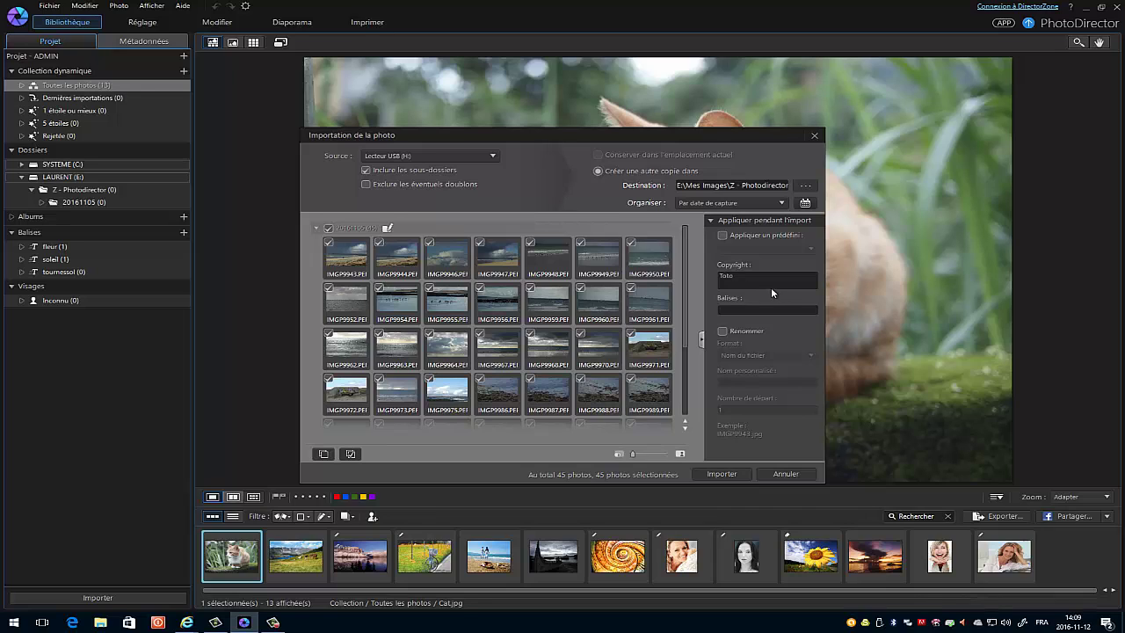
click(734, 475)
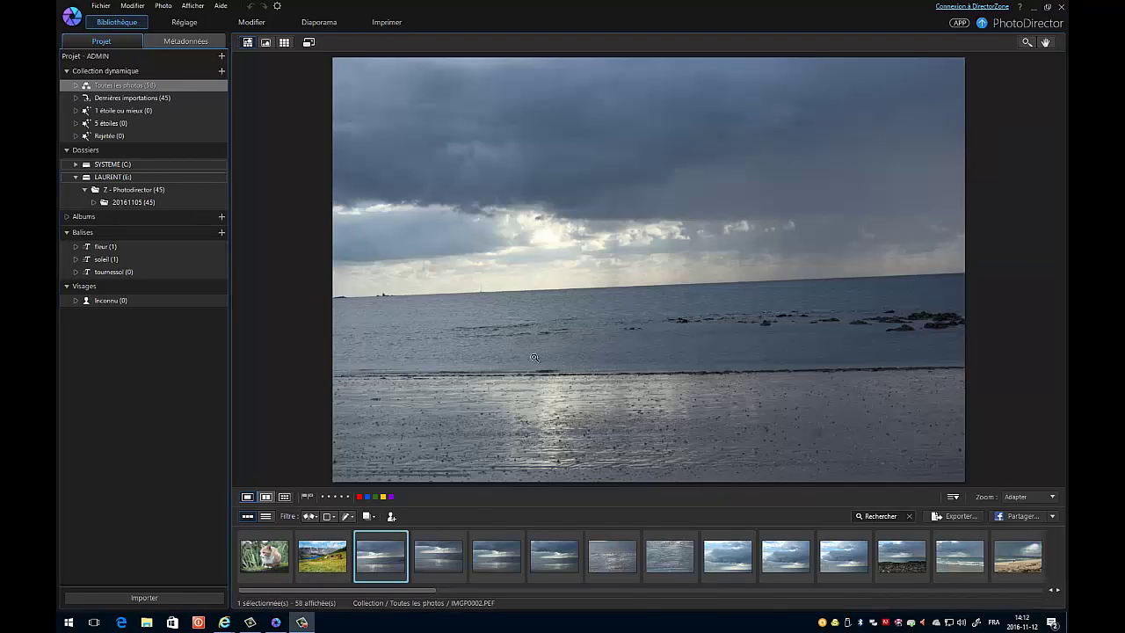
Step: Examine the EXIF, IPTC and copyright metadata of the imported photo IMGP0002.PEF
click(170, 45)
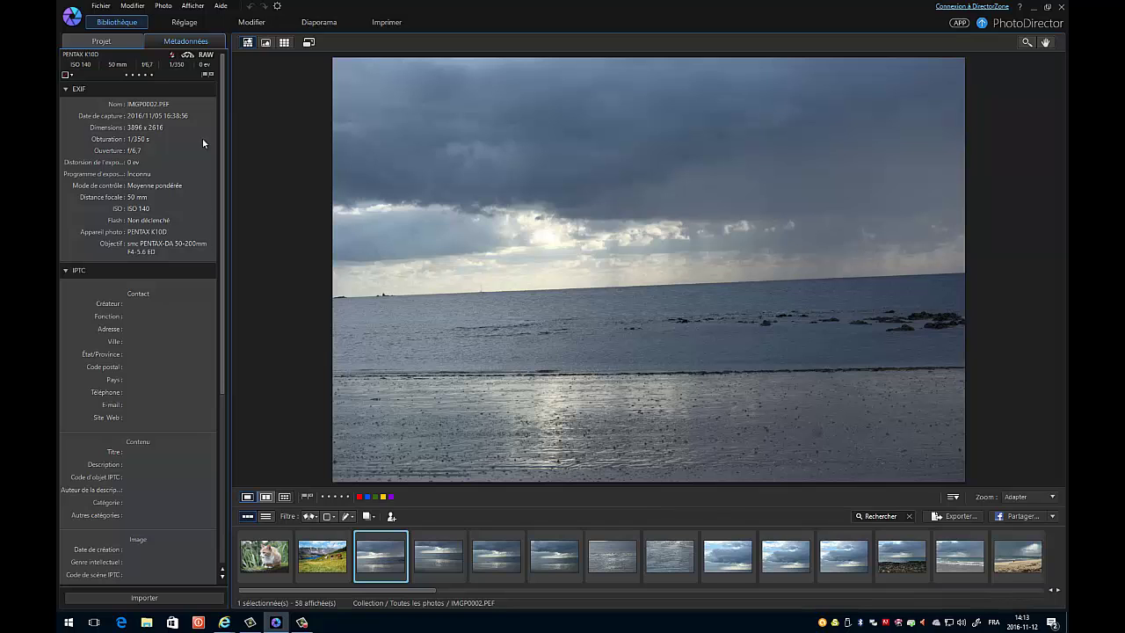
scroll(188, 206, down, 3)
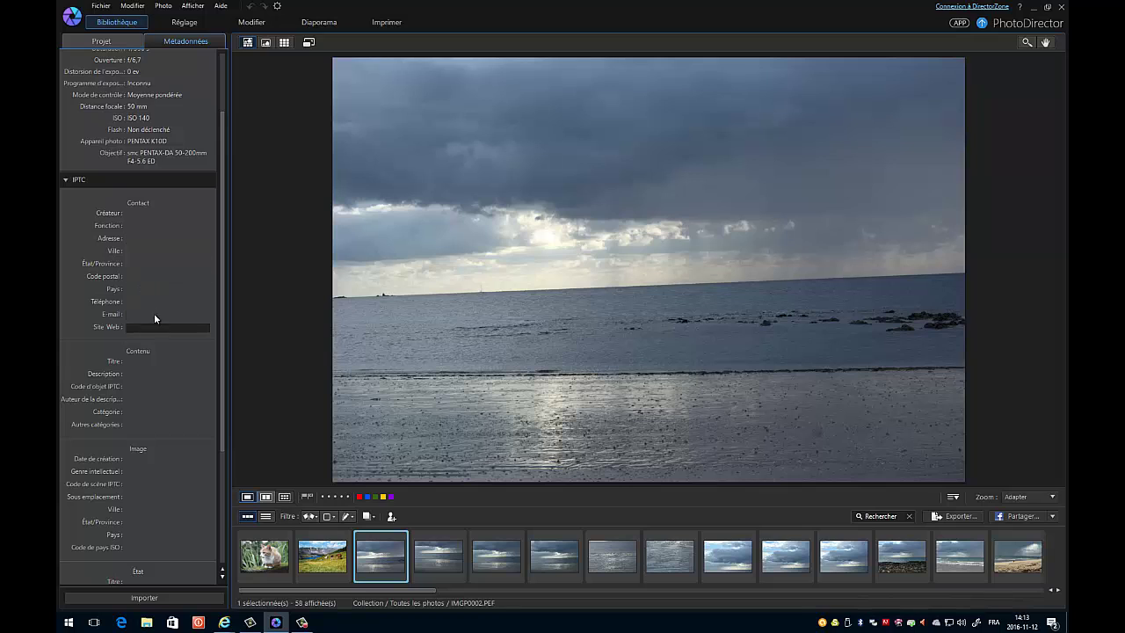
drag(223, 255, 227, 356)
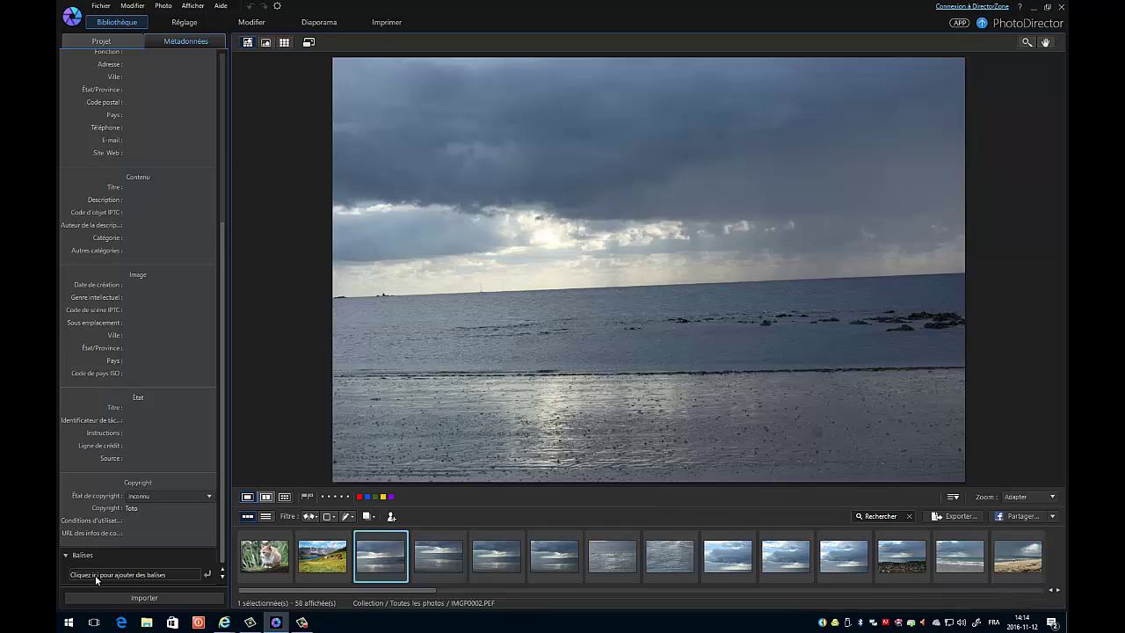
scroll(144, 262, up, 3)
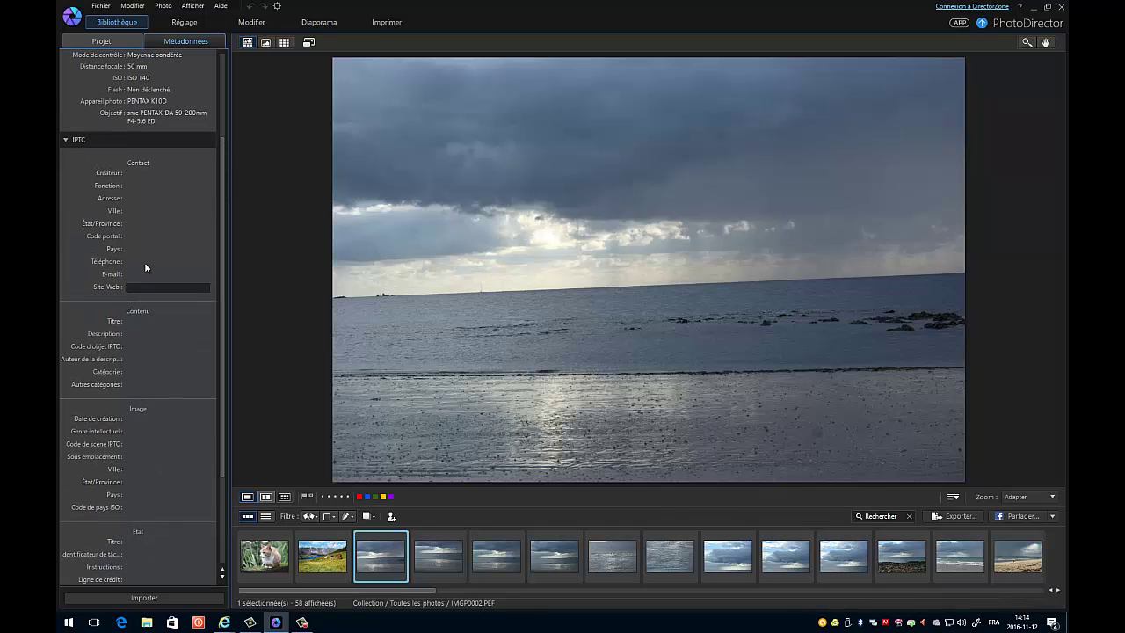
Step: Show the Dernières importations collection, try the single-photo view, and look through the photos in a thumbnail grid
click(93, 41)
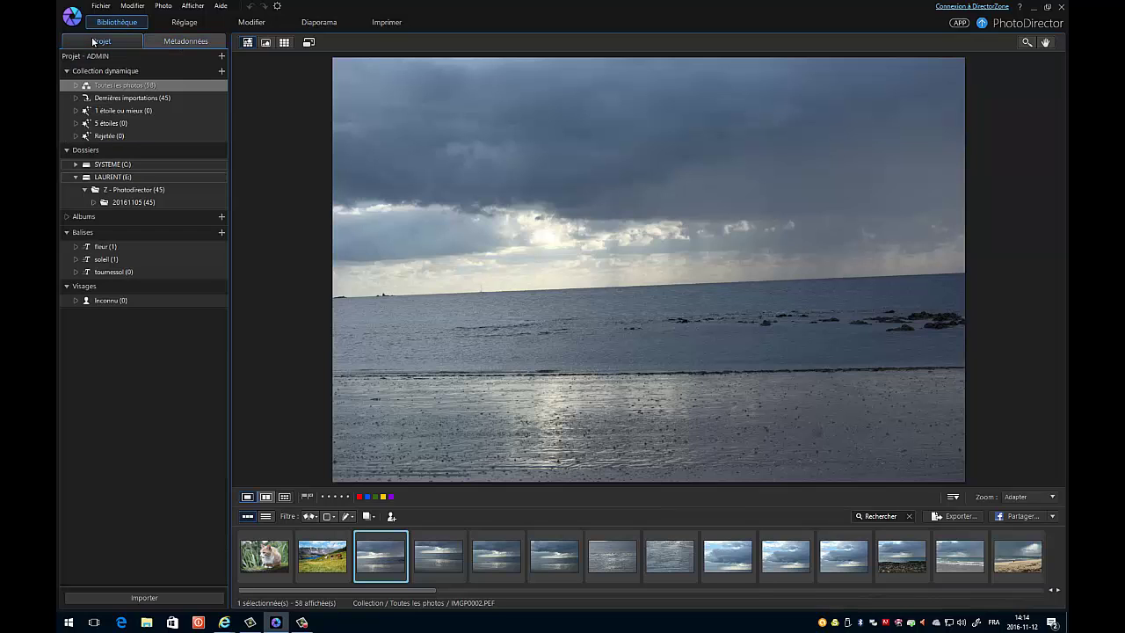
click(120, 99)
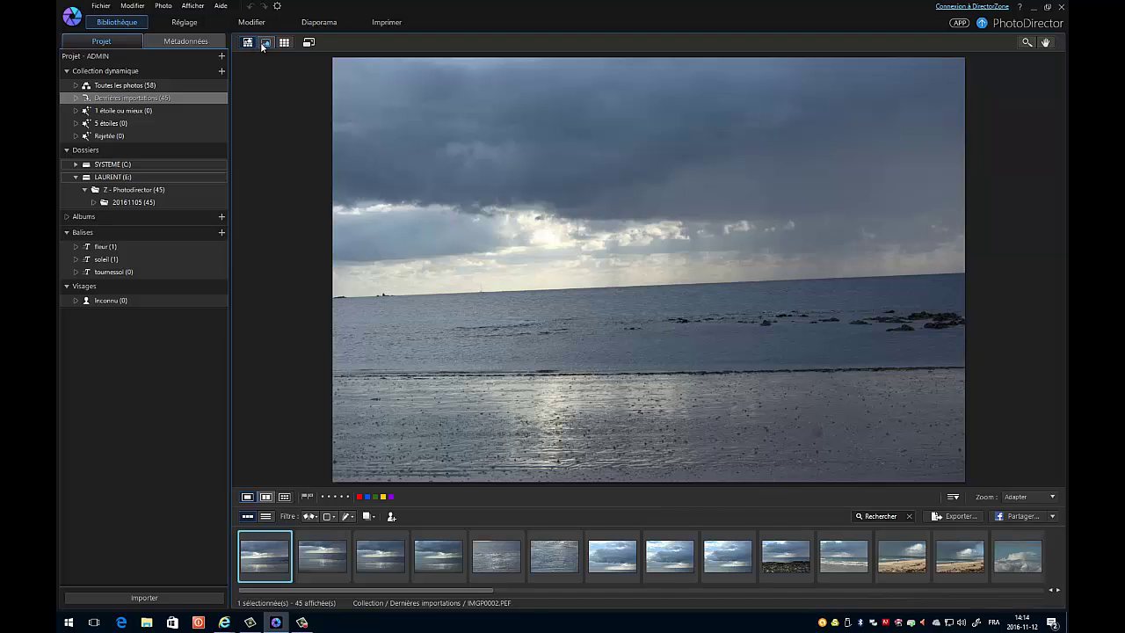
click(264, 46)
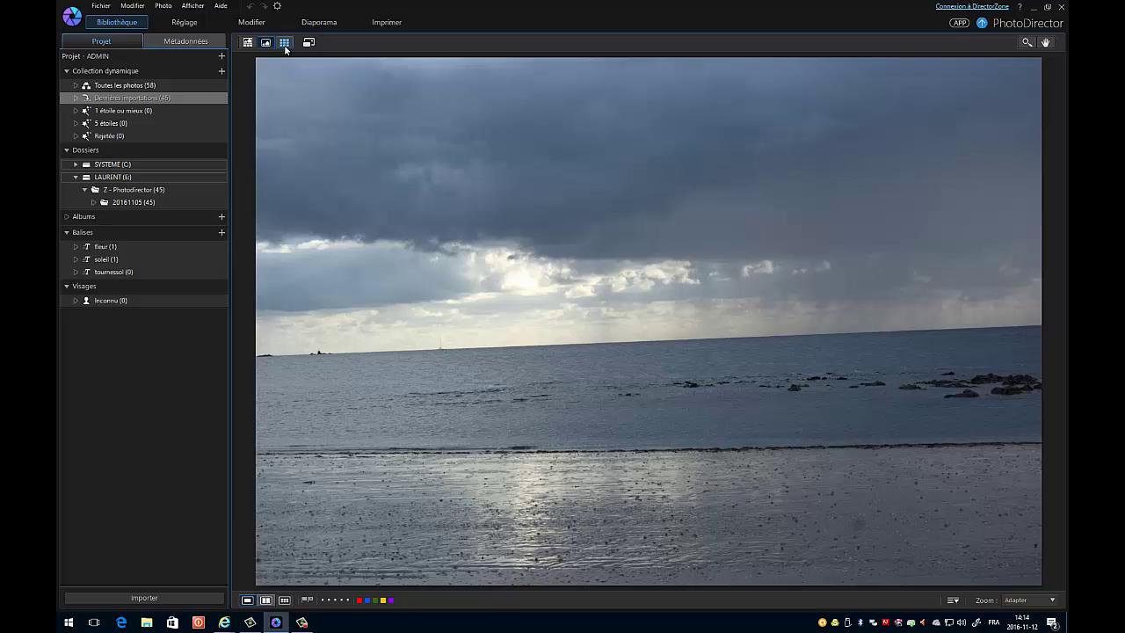
click(284, 43)
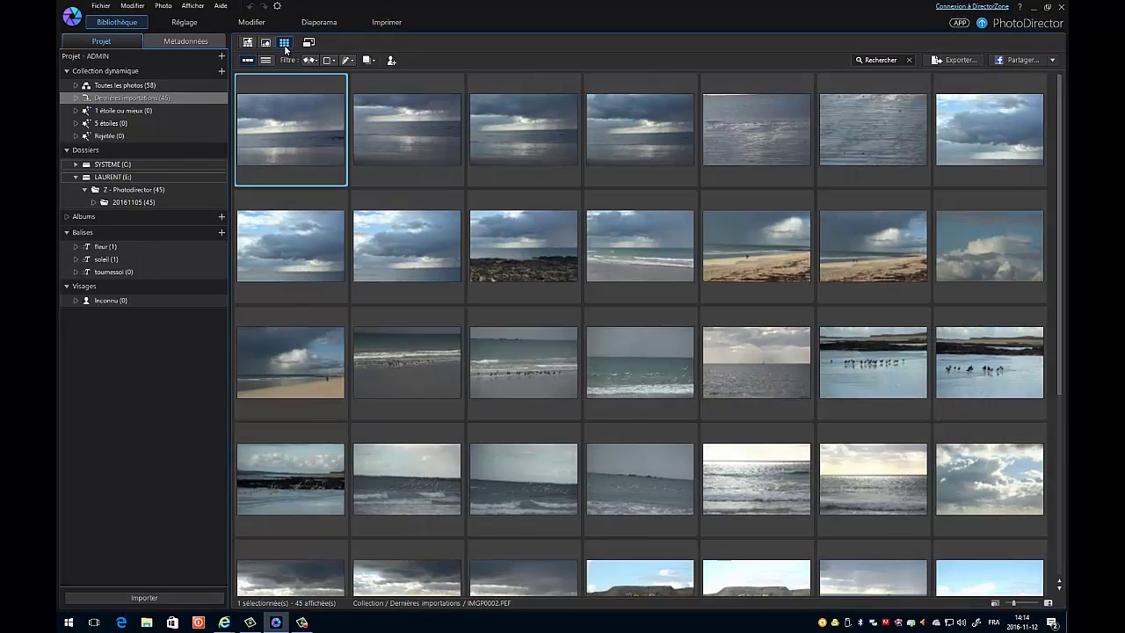
scroll(675, 268, down, 5)
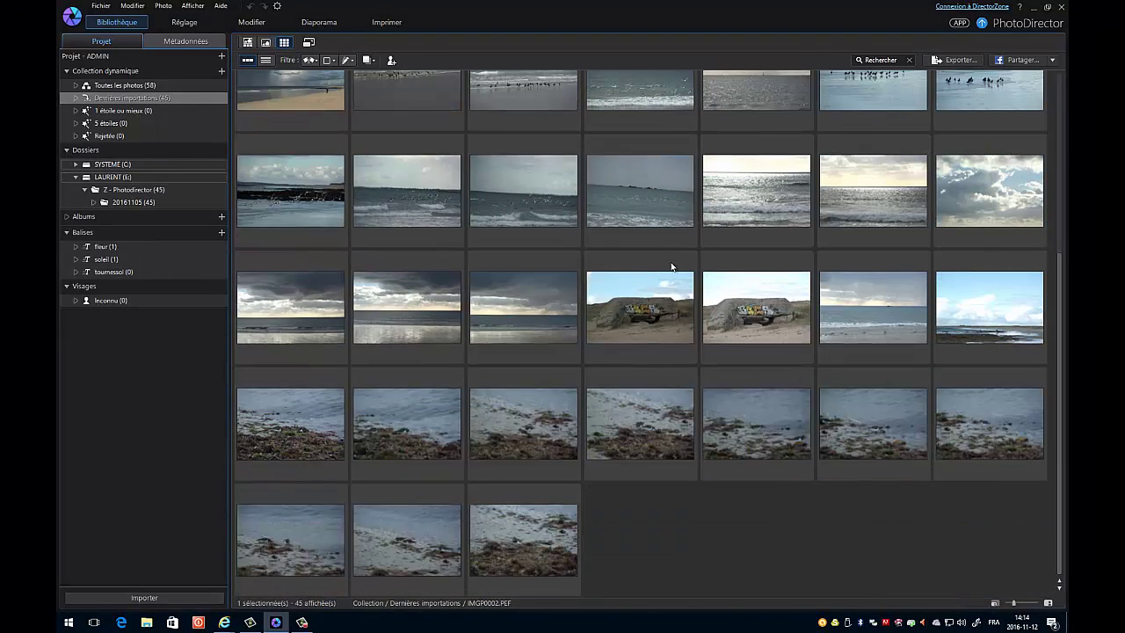
scroll(673, 264, up, 5)
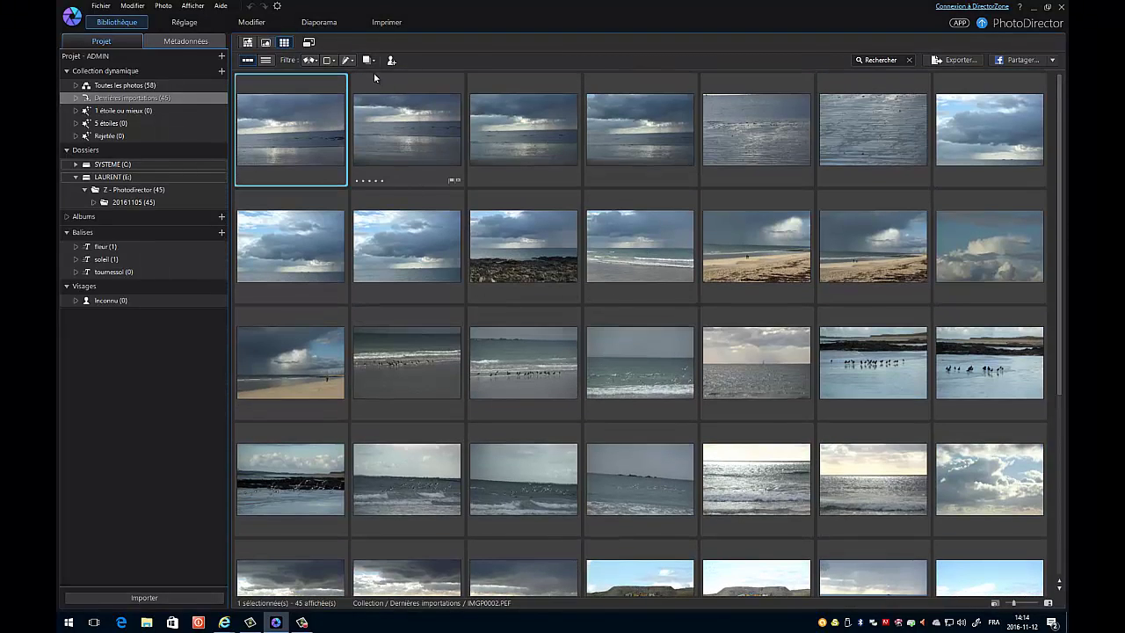
Step: View the selected photo full screen, reveal the project sidebar, and toggle between full screen and the thumbnail grid
click(307, 43)
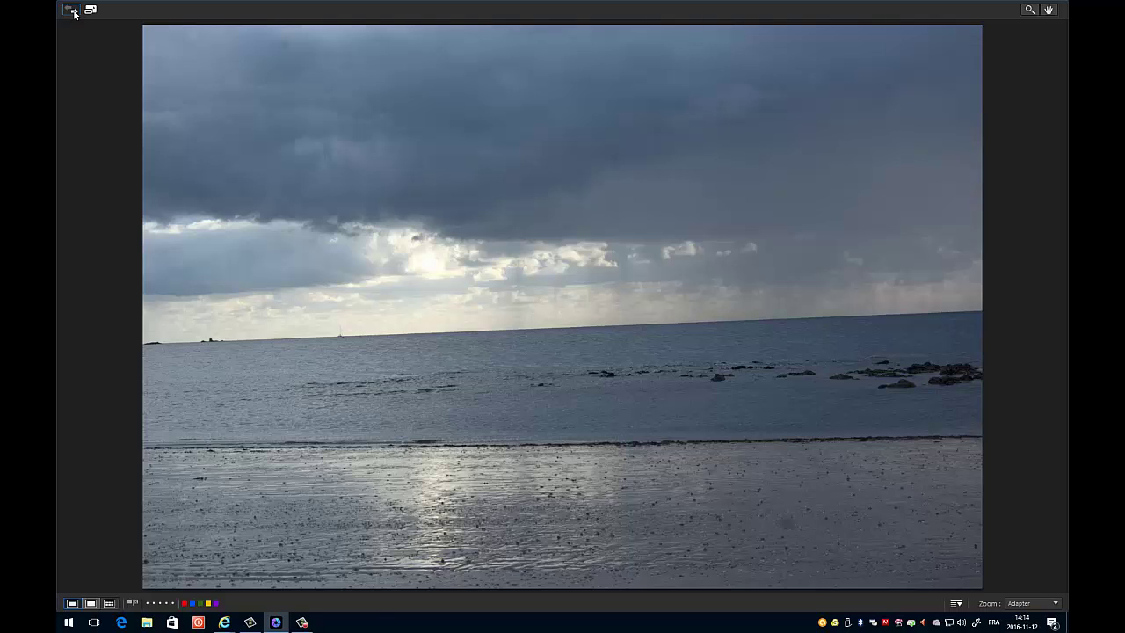
click(66, 9)
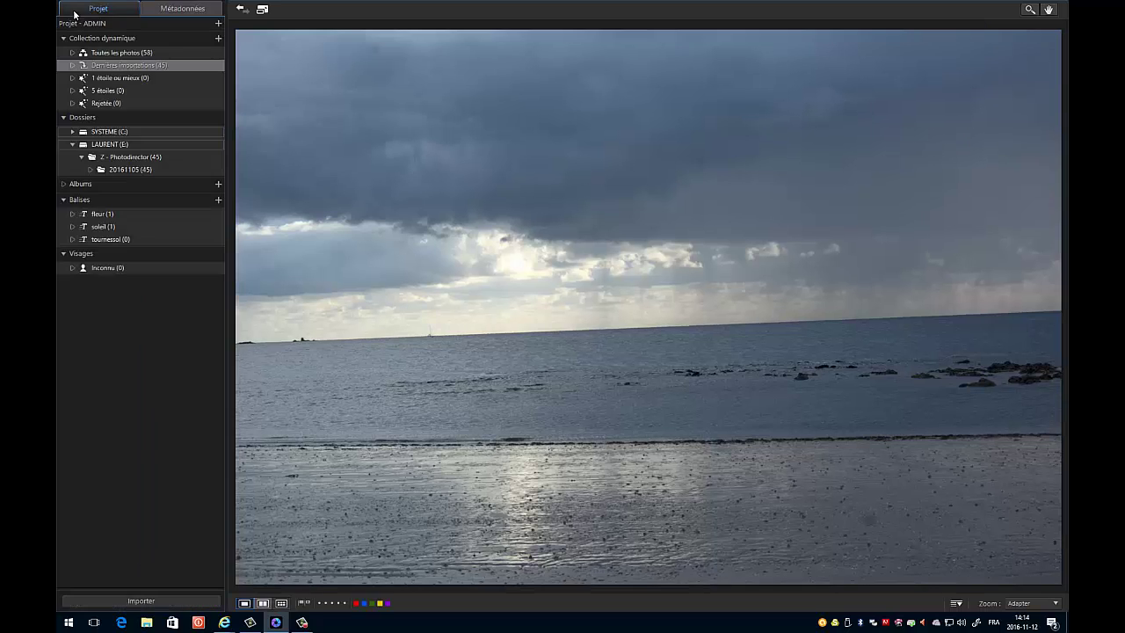
click(261, 11)
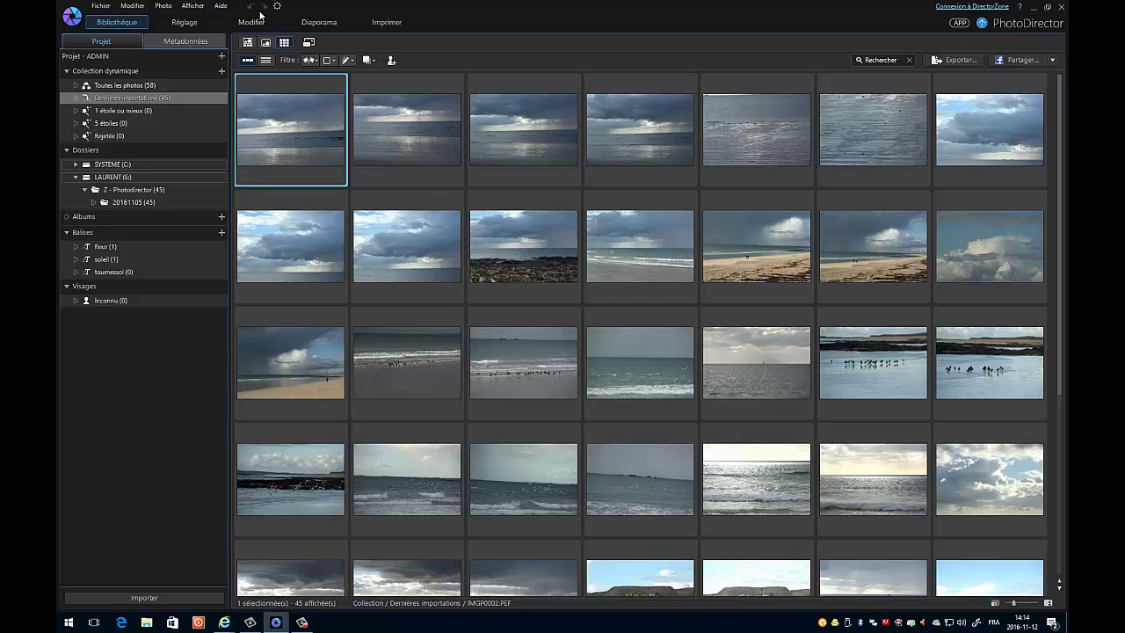
key(f)
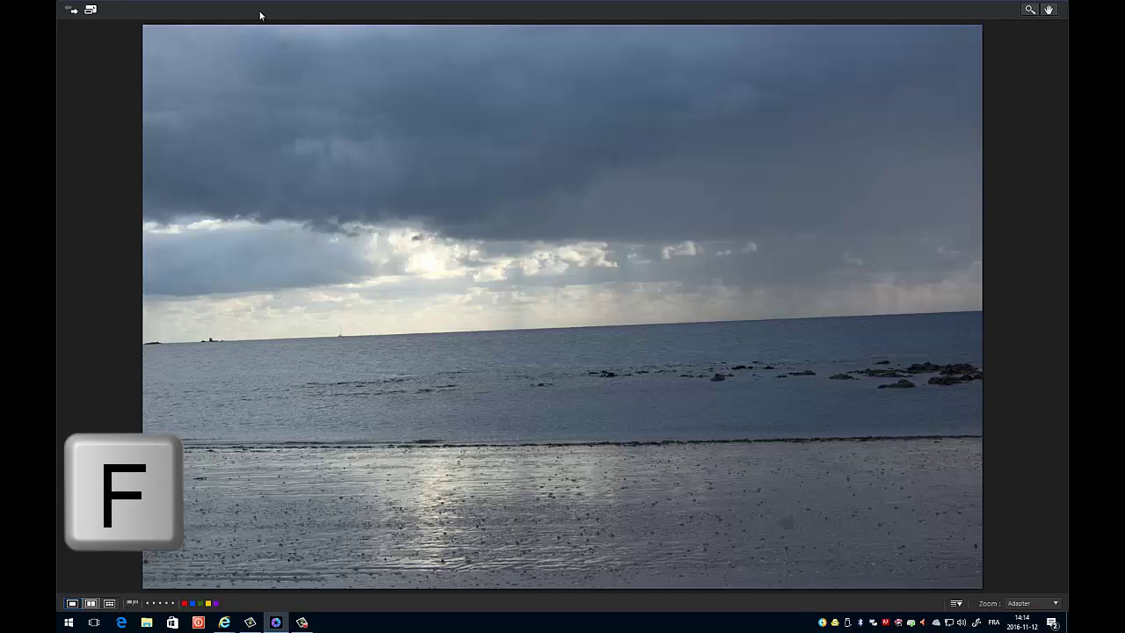
key(f)
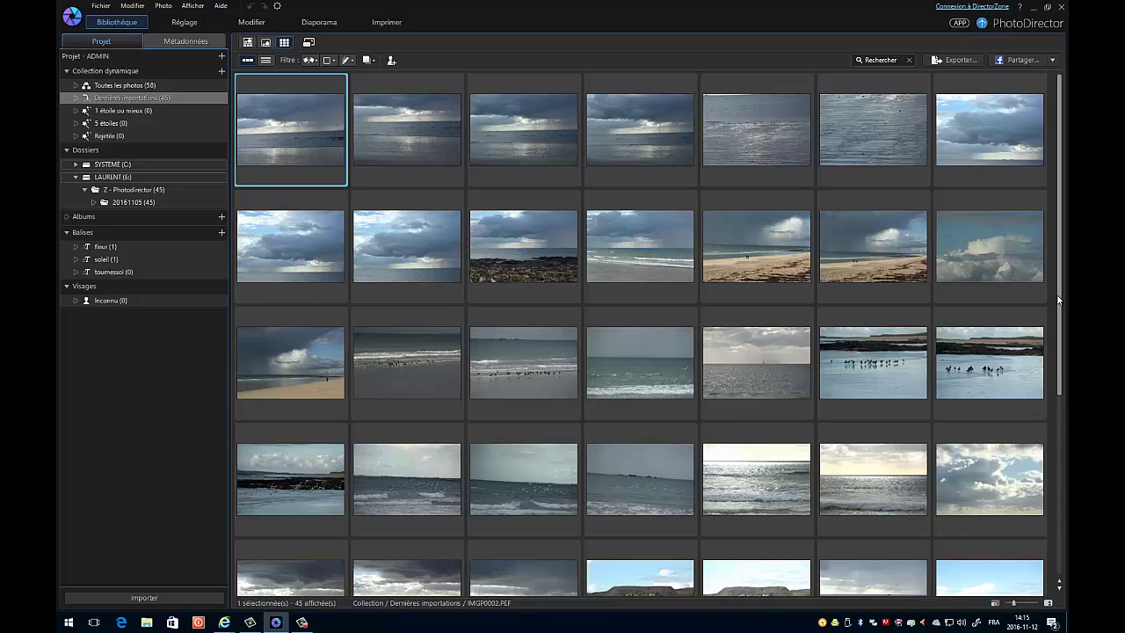
Step: Reduce the grid's thumbnail size so that all the latest imports fit on one screen
scroll(1060, 421, down, 2)
scroll(1060, 421, down, 4)
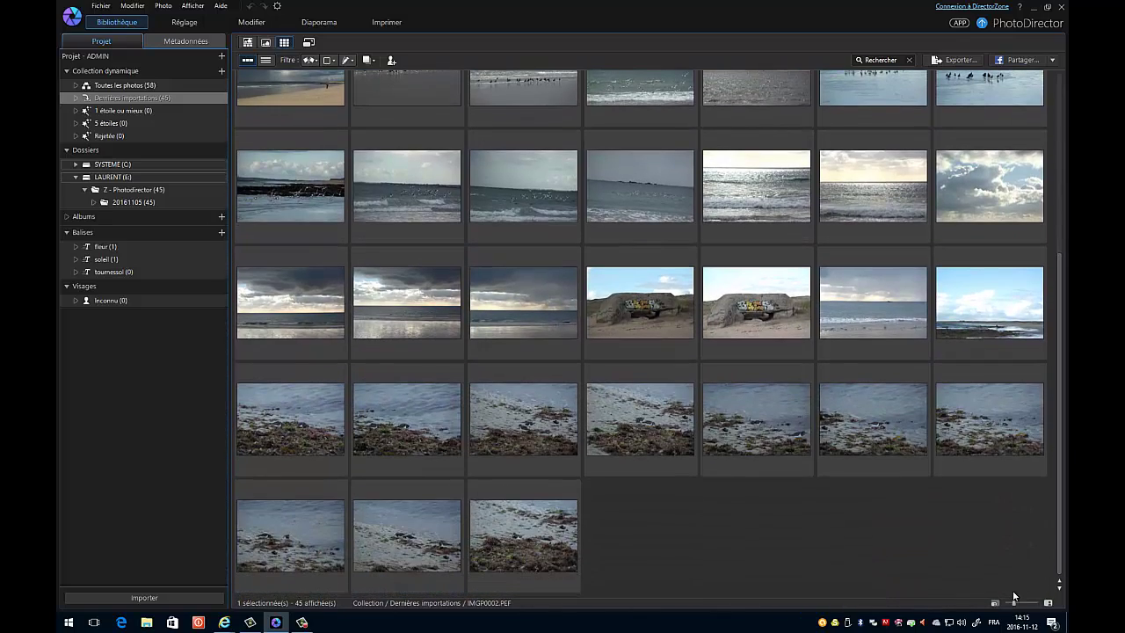
mouse_move(1013, 605)
mouse_down()
mouse_move(1027, 607)
mouse_move(1009, 607)
mouse_up()
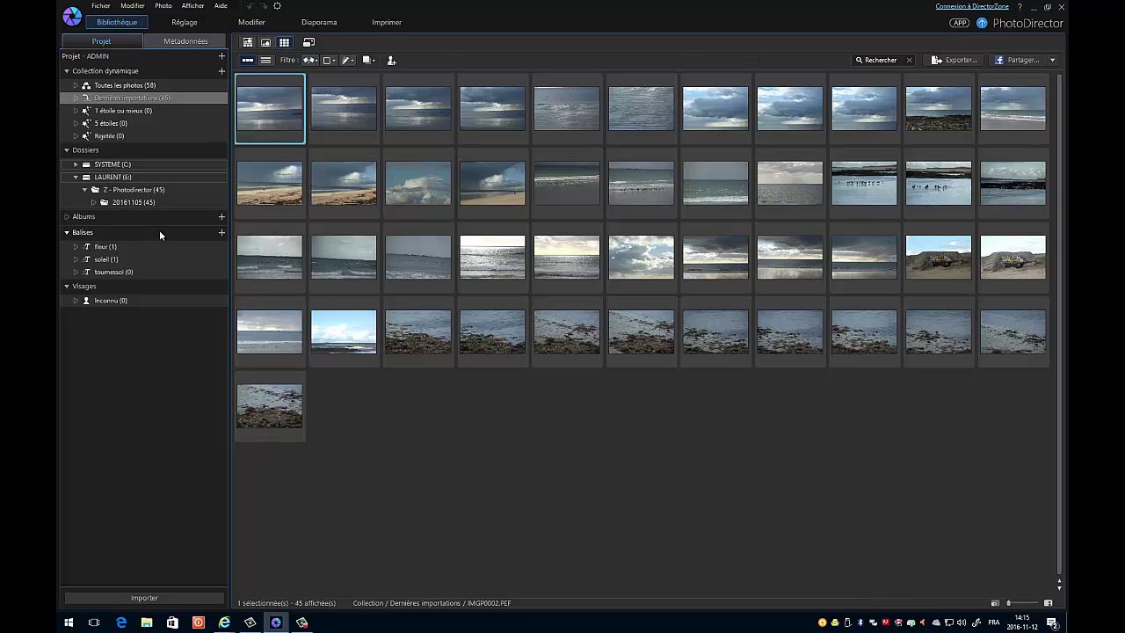
Step: Preview IMGP0002.PEF in the combined viewer and filmstrip layout, and return to the thumbnail grid
double_click(266, 105)
click(246, 43)
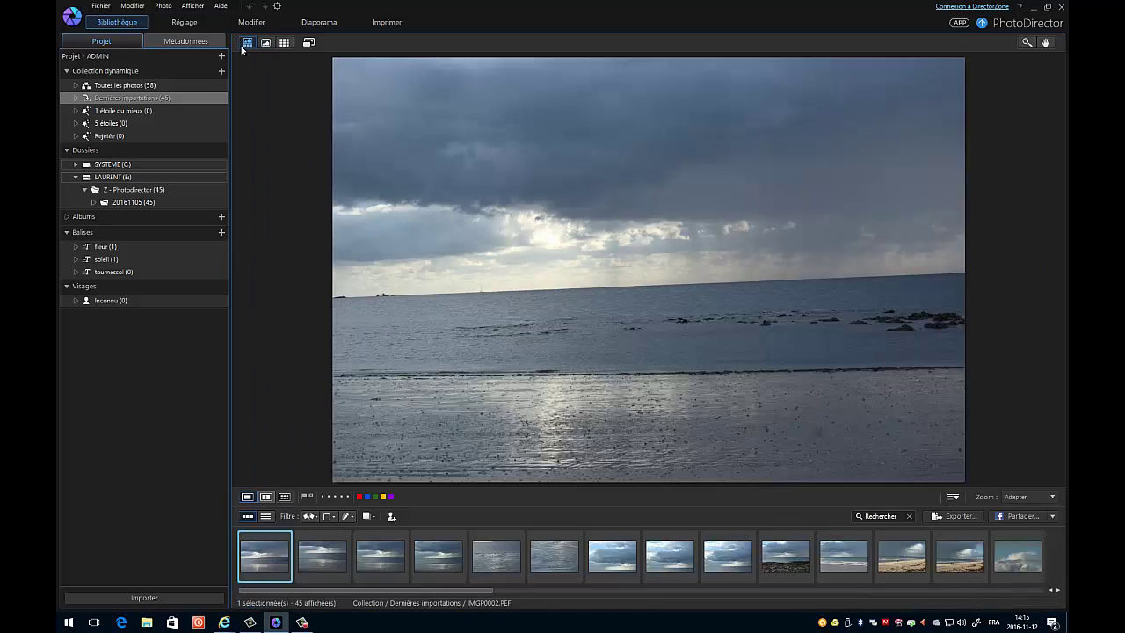
click(284, 43)
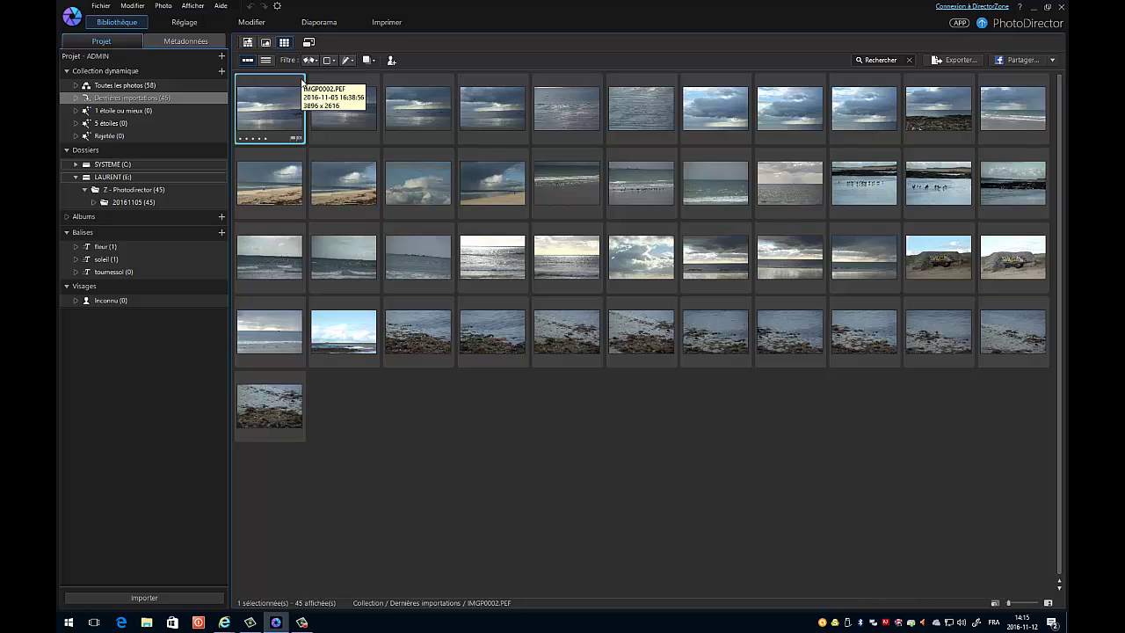
Step: Flag IMGP0002.PEF as rejected and select the following photo, IMGP0003.PEF
key(u)
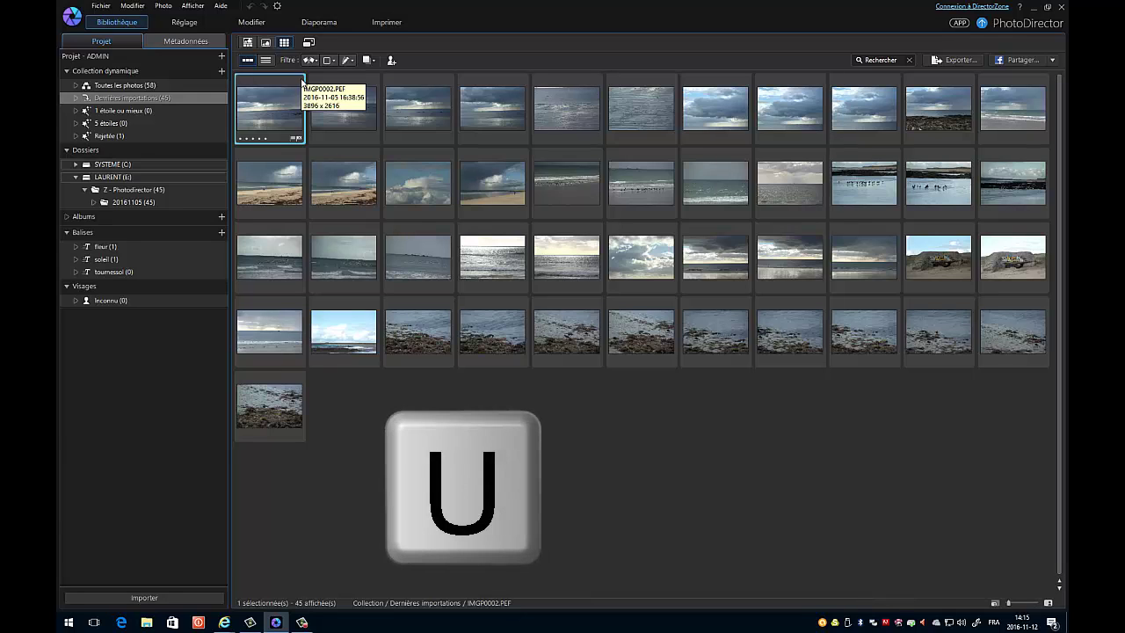
key(Right)
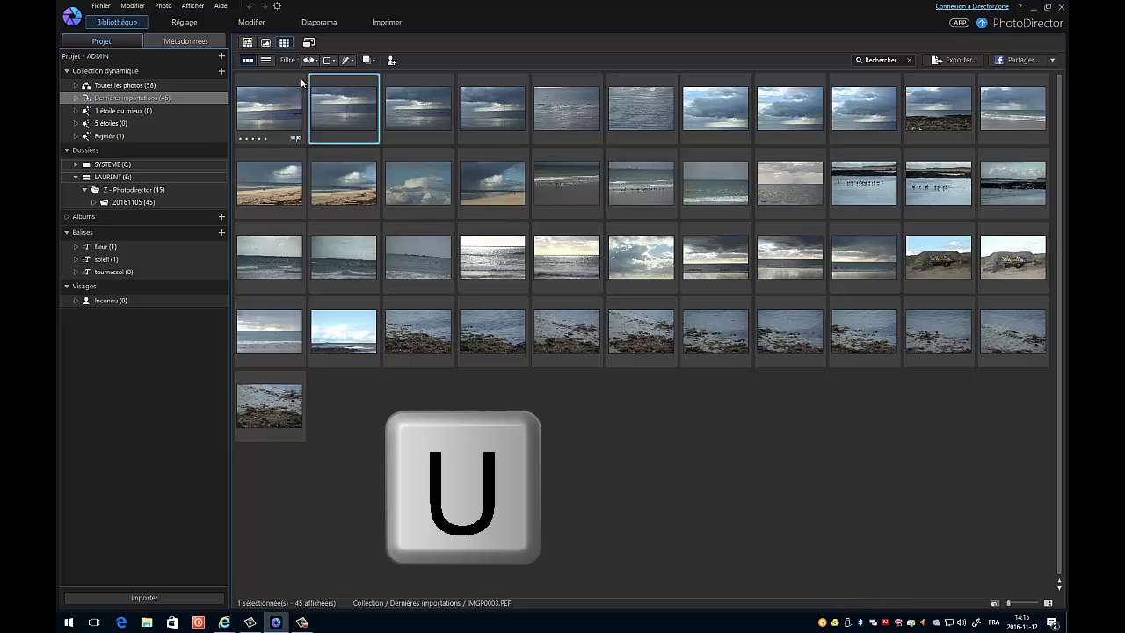
Step: Flag IMGP0003.PEF, IMGP0004.PEF, IMGP0005.PEF and IMGP0007.PEF in the first row as rejected
key(u)
key(Right)
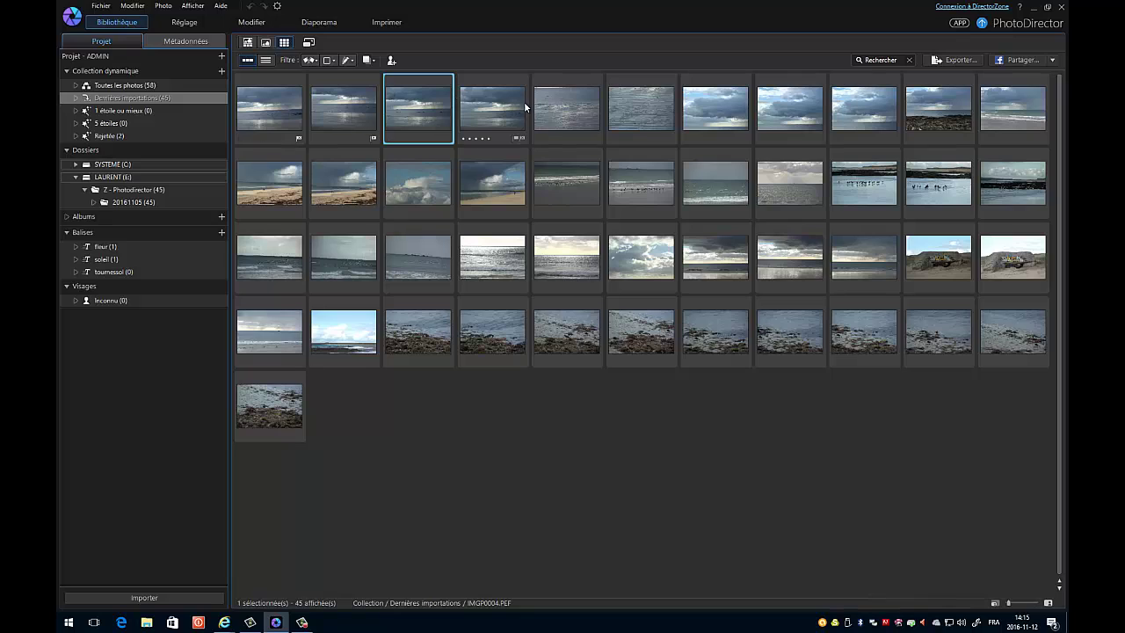
key(u)
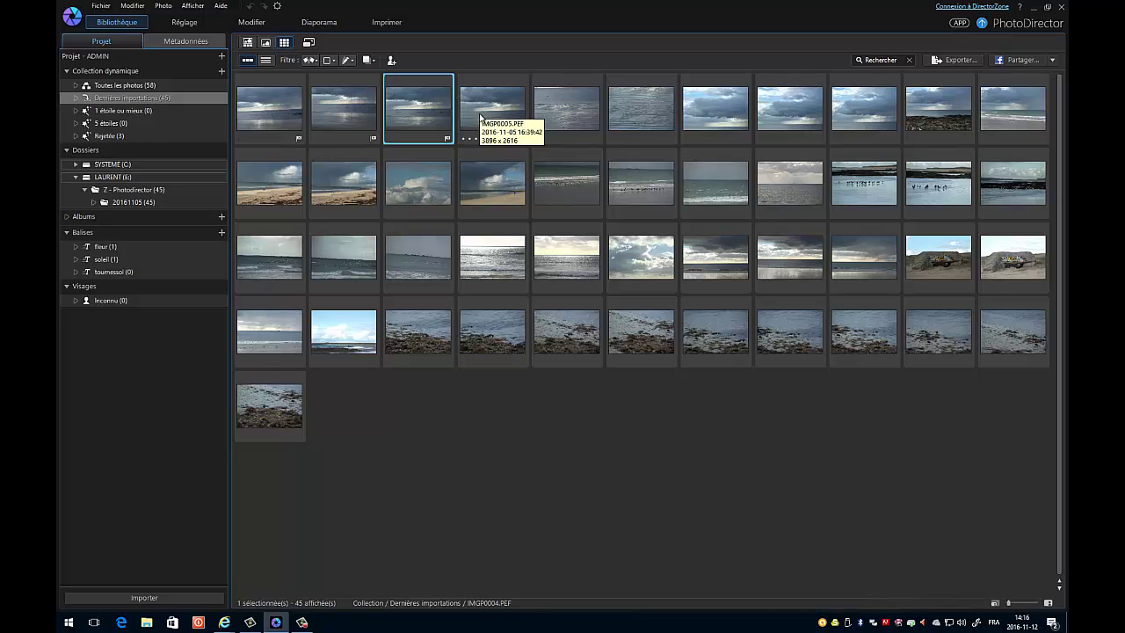
key(Right)
key(u)
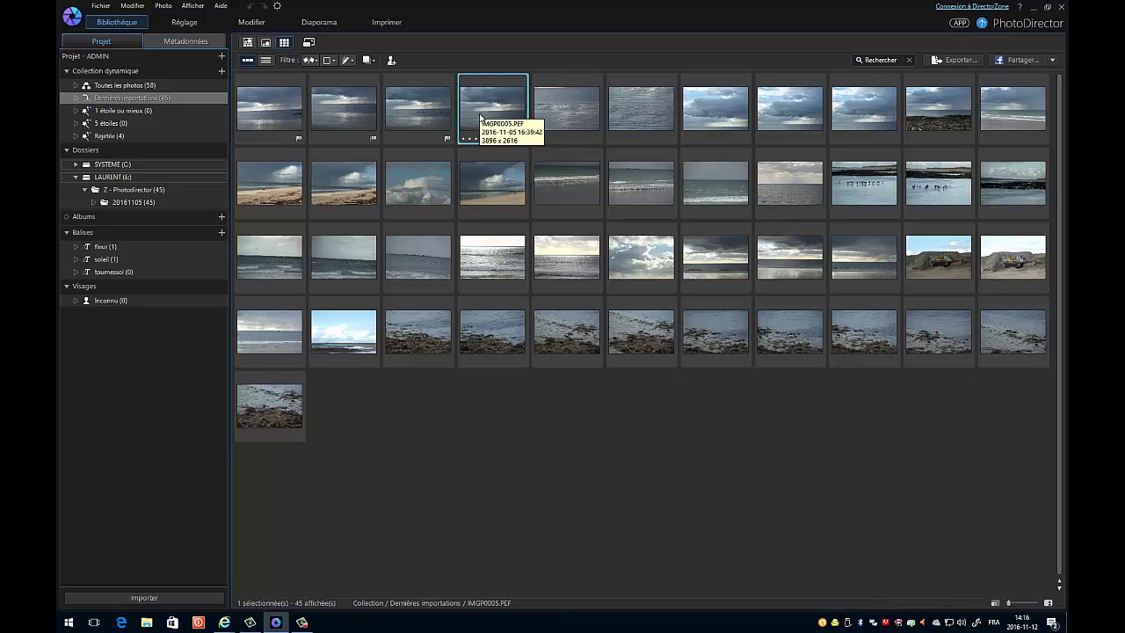
key(Right)
key(u)
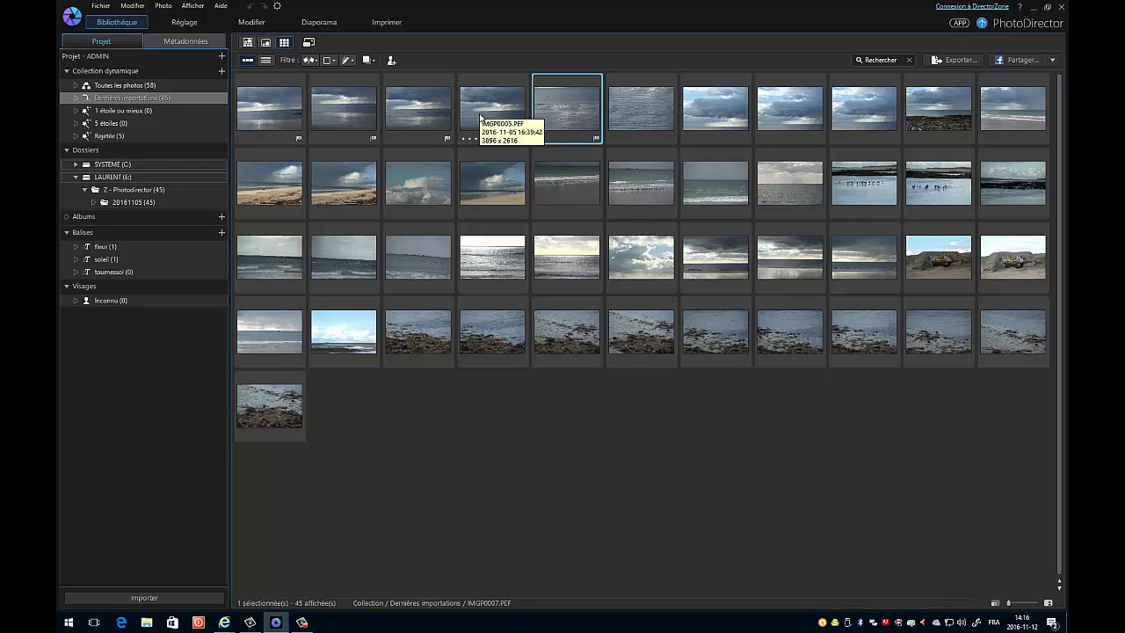
Step: Skip the sixth photo of the first row and flag the next four, from IMGP0012.PEF through IMGP0017.PEF, as rejected
key(Right)
key(Right)
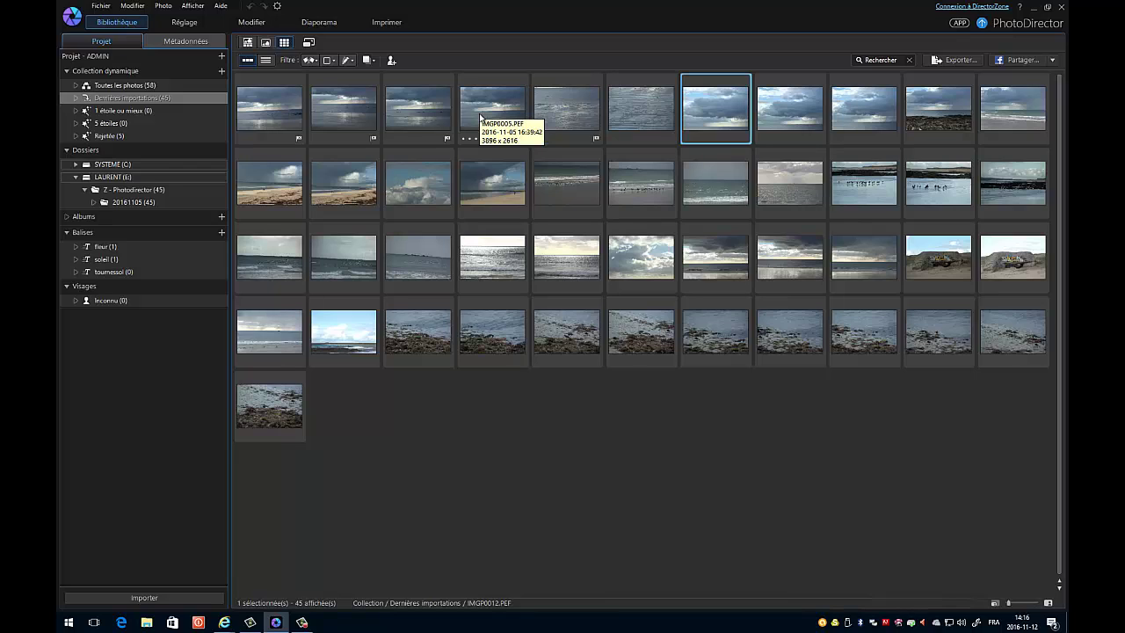
key(Right)
key(u)
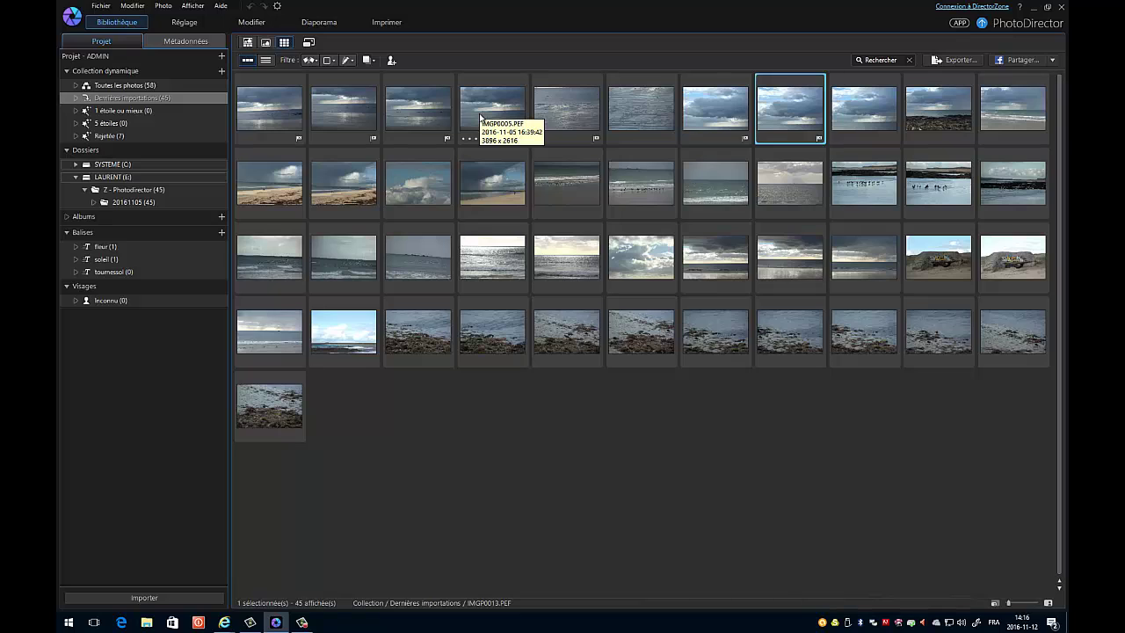
key(Right)
key(u)
key(Right)
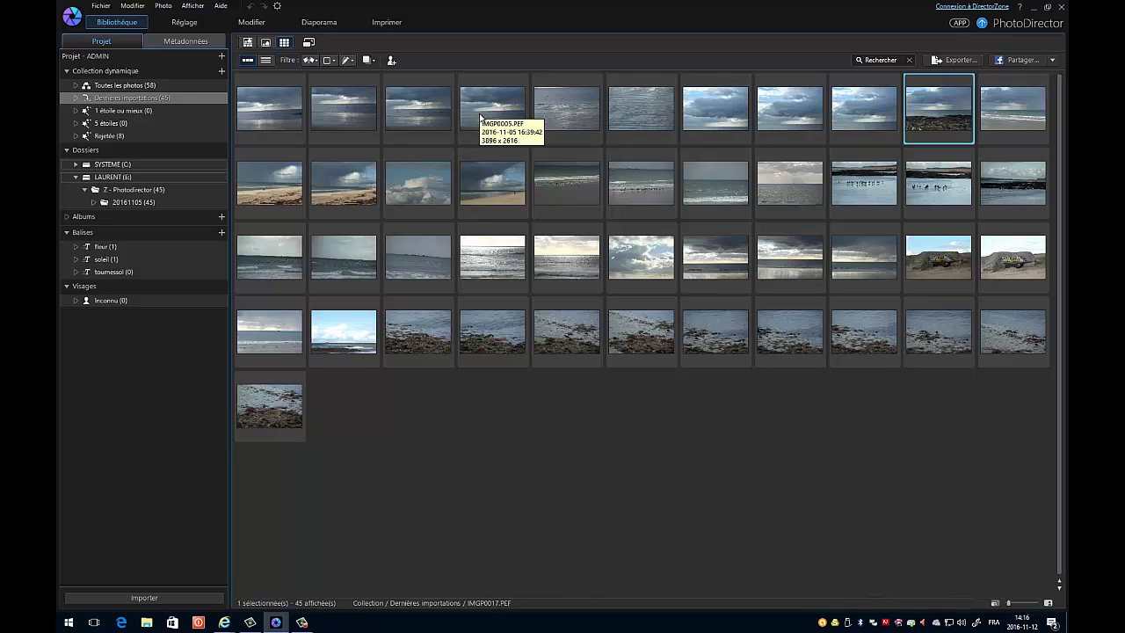
key(u)
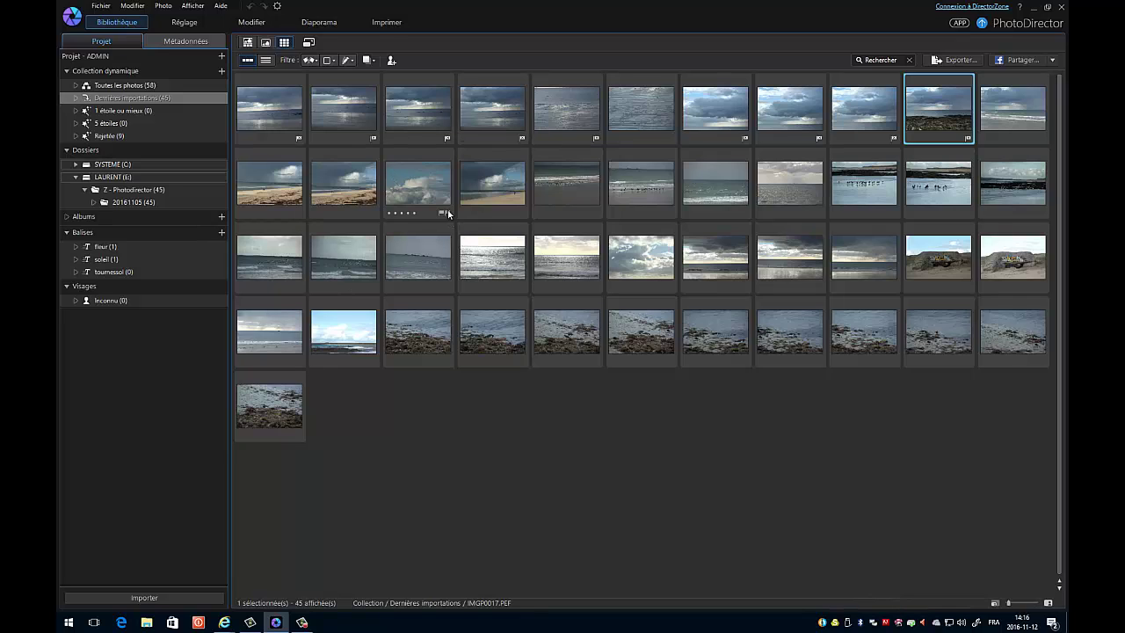
Step: Flag IMGP9946.PEF, IMGP9949.PEF and IMGP9952.PEF in the second row as rejected
click(429, 188)
key(u)
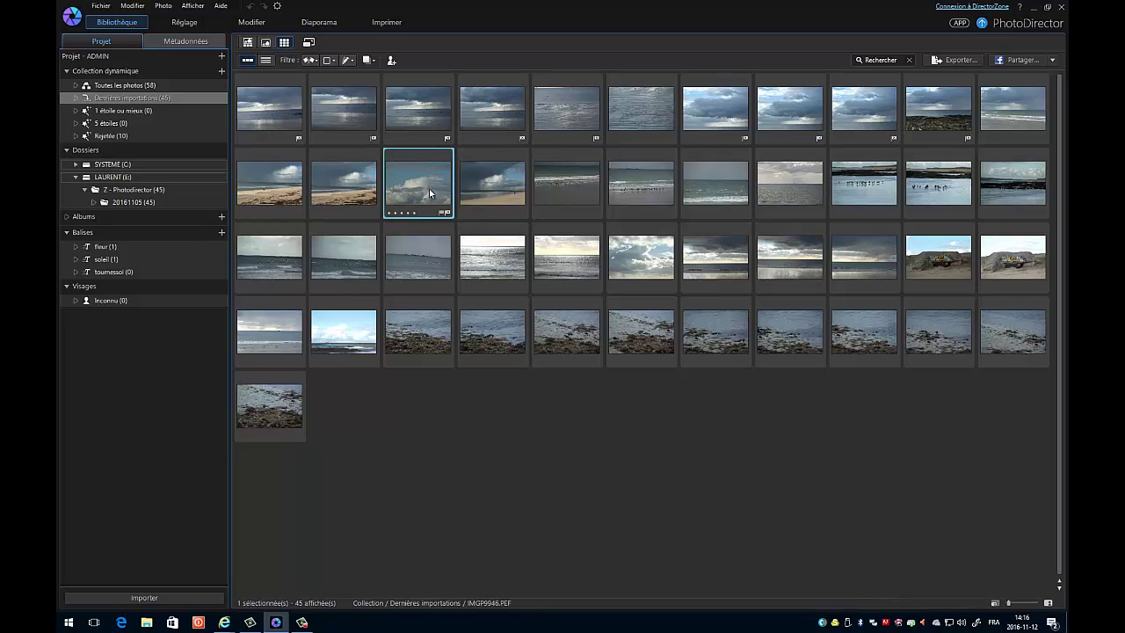
key(Right)
key(Right)
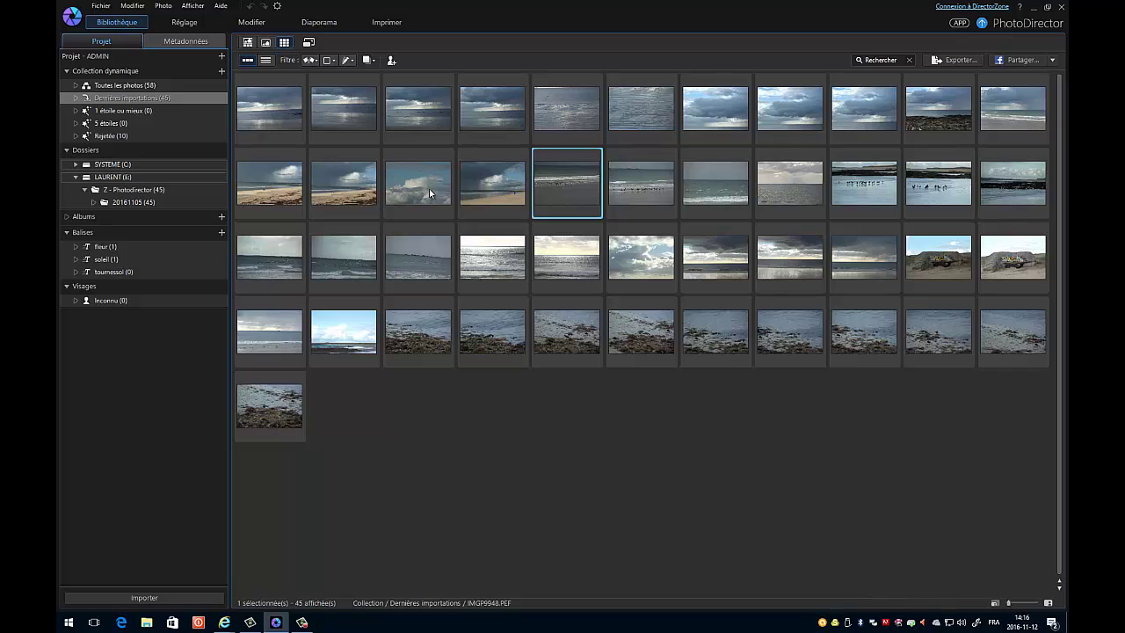
key(x)
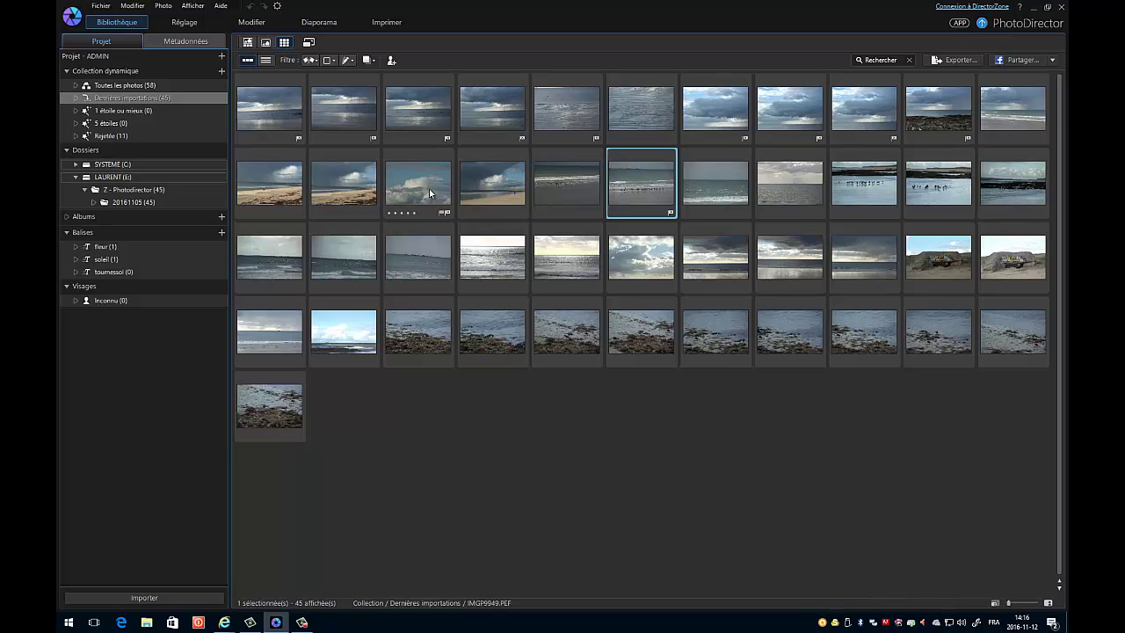
key(Right)
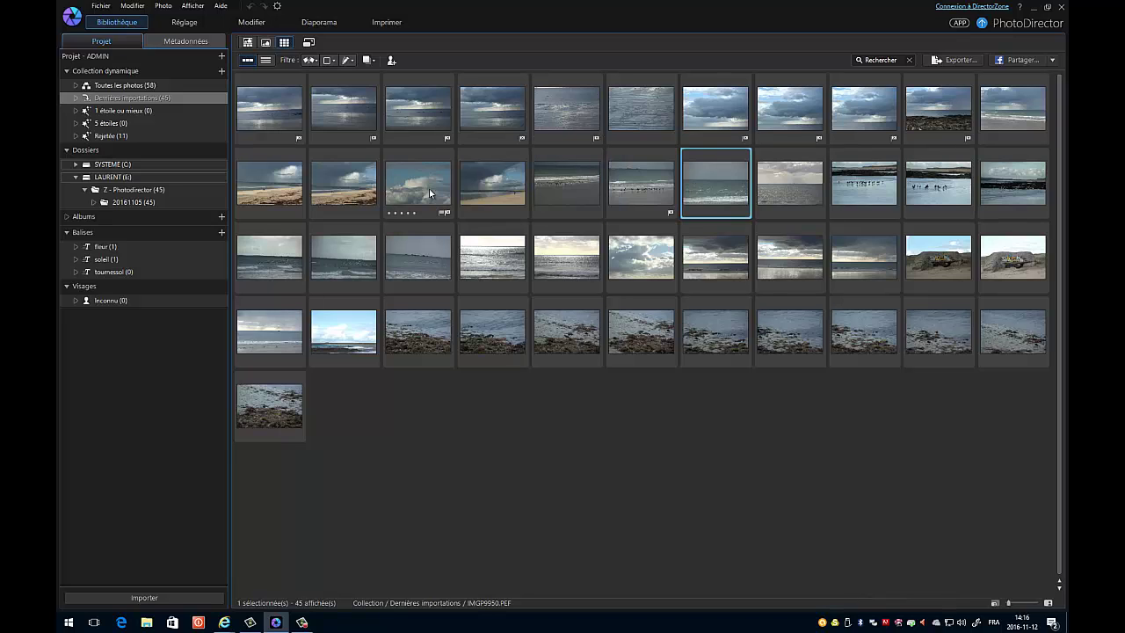
key(x)
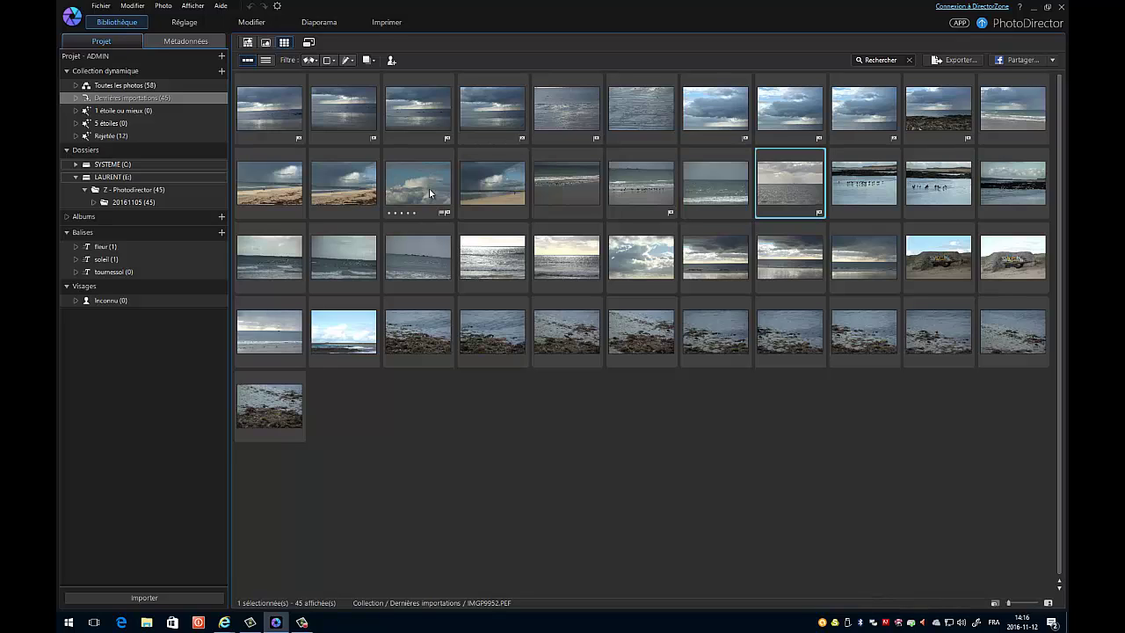
Step: Flag the last three photos of the second row, from IMGP9954.PEF through IMGP9956.PEF, as rejected
key(Right)
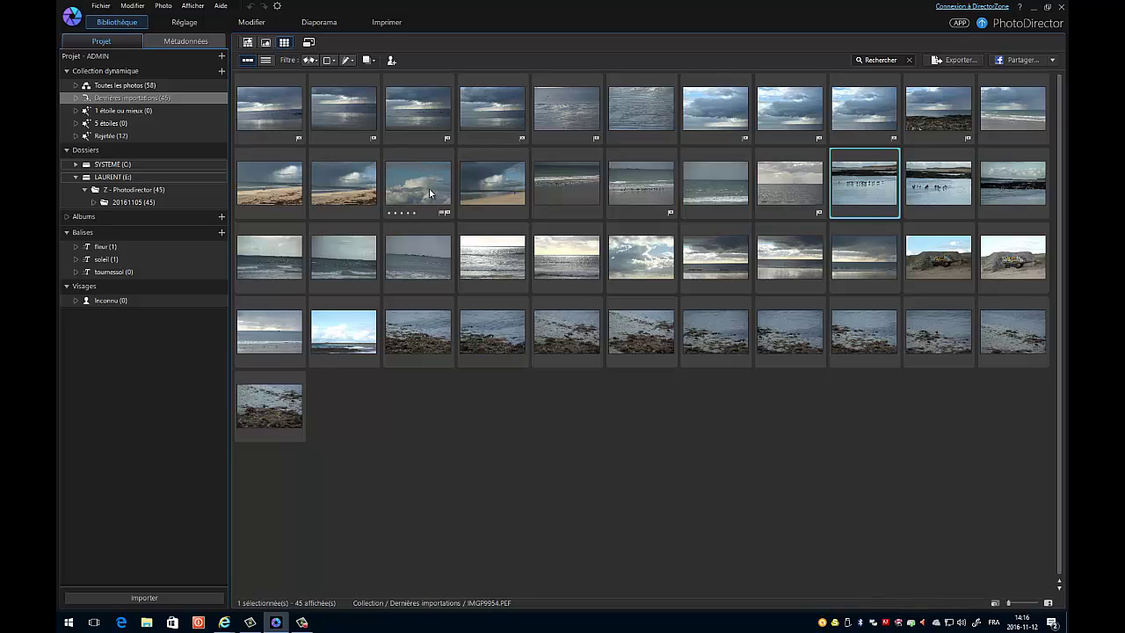
key(x)
key(x)
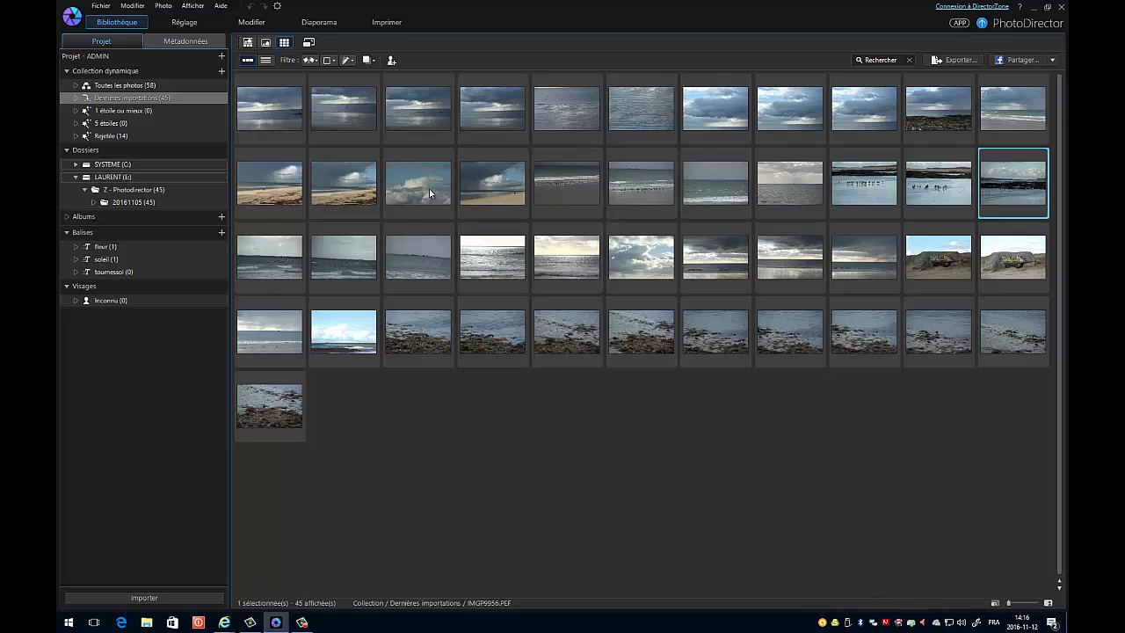
key(x)
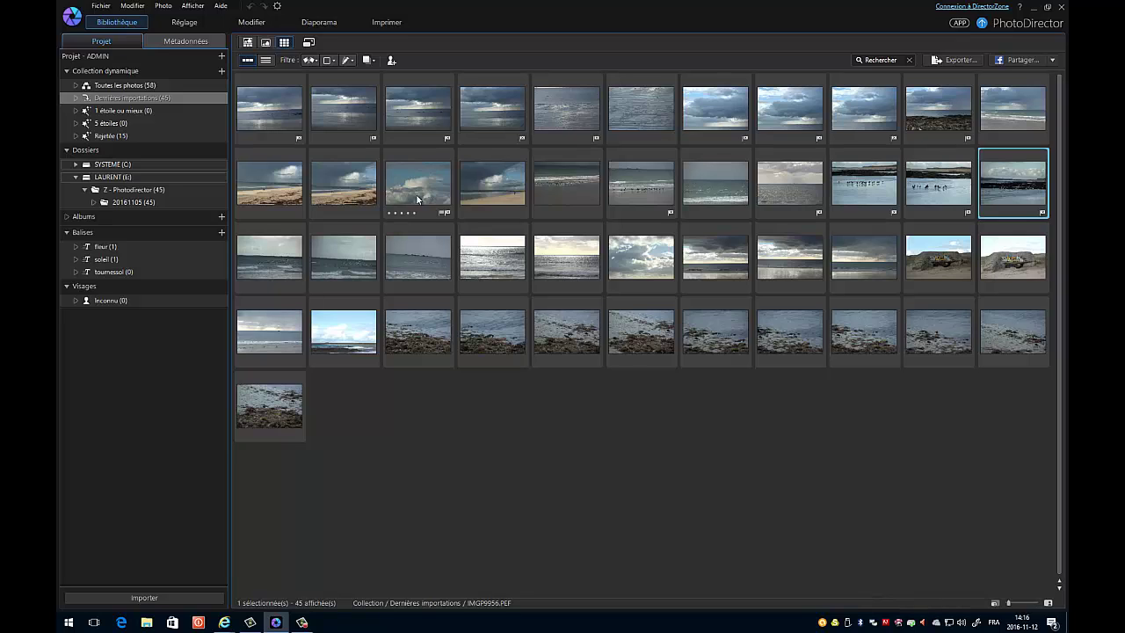
Step: Flag IMGP9959.PEF, IMGP9960.PEF, IMGP9962.PEF, IMGP9963.PEF and IMGP9964.PEF in the third row as rejected
click(268, 257)
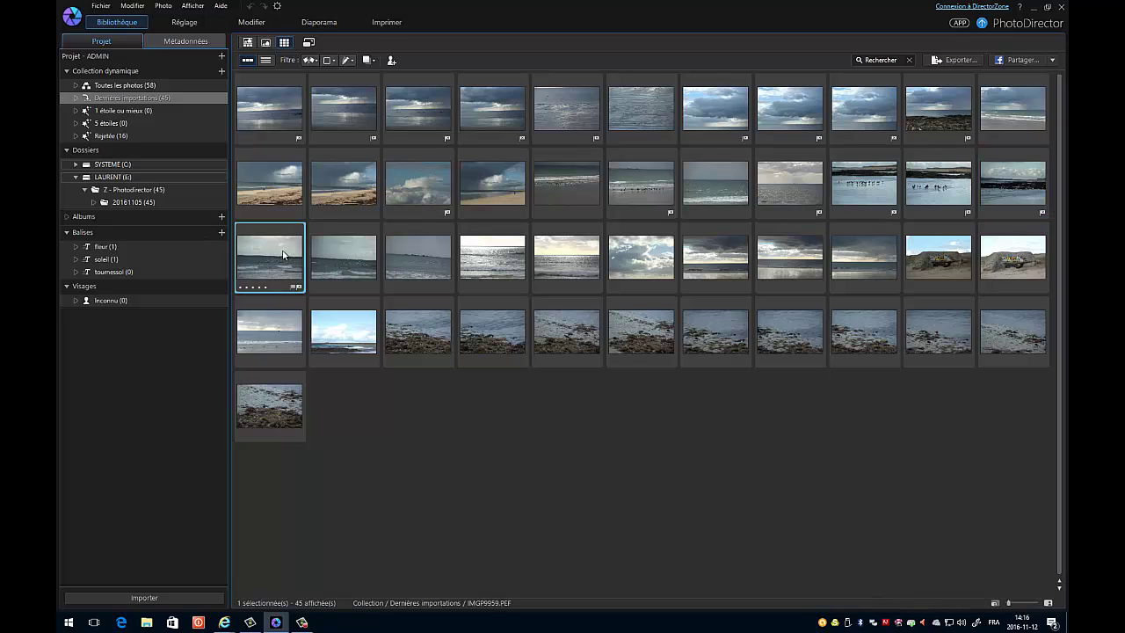
key(x)
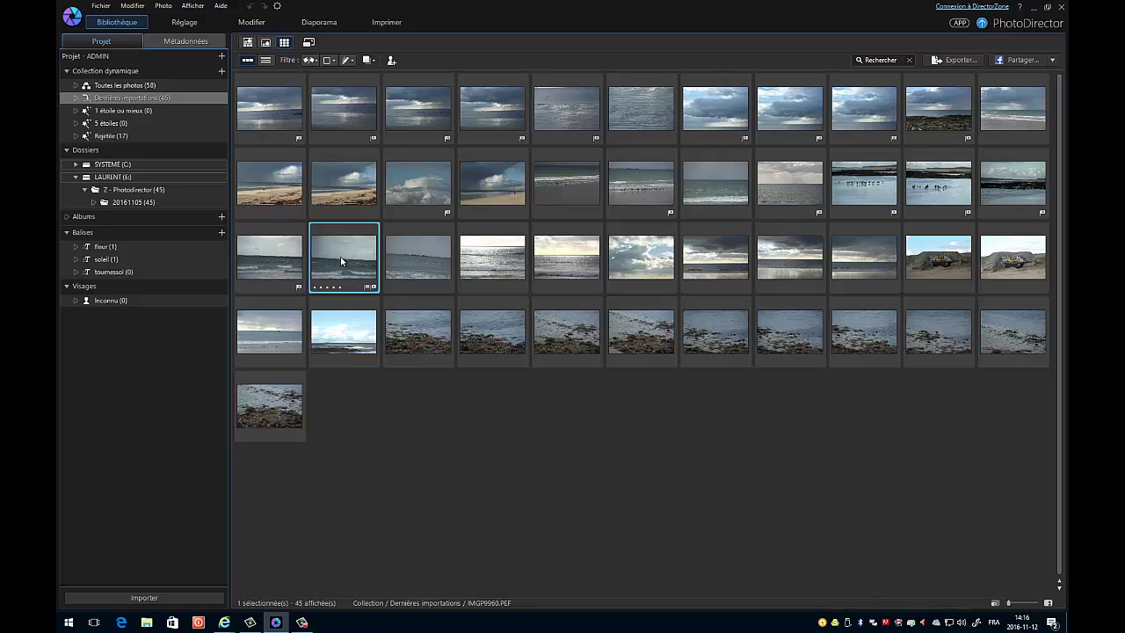
key(Right)
key(Right)
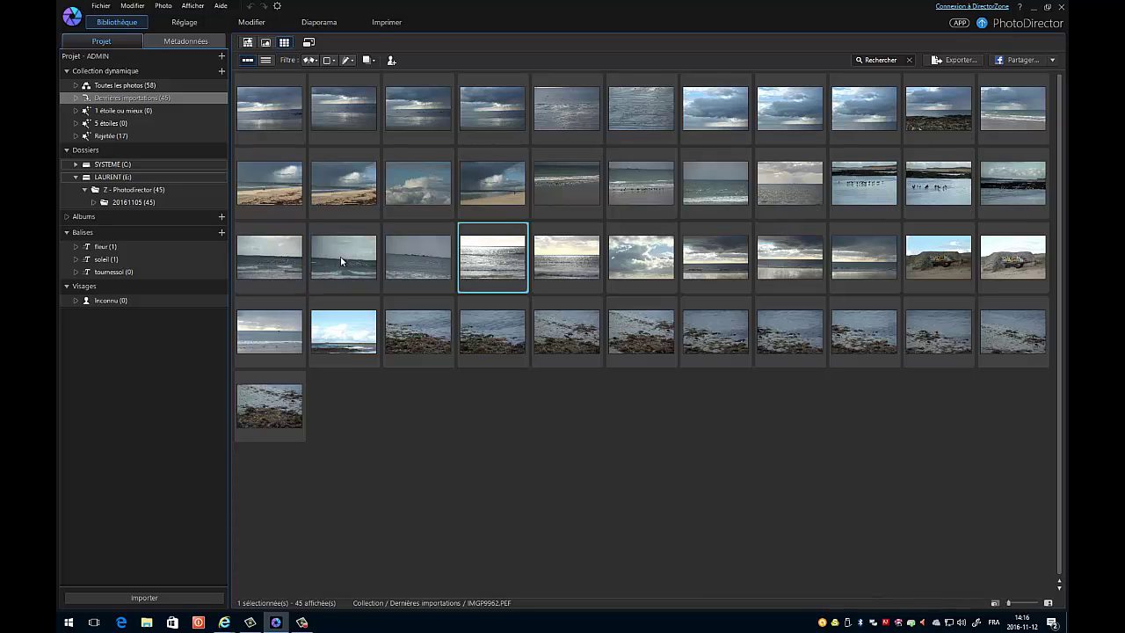
key(x)
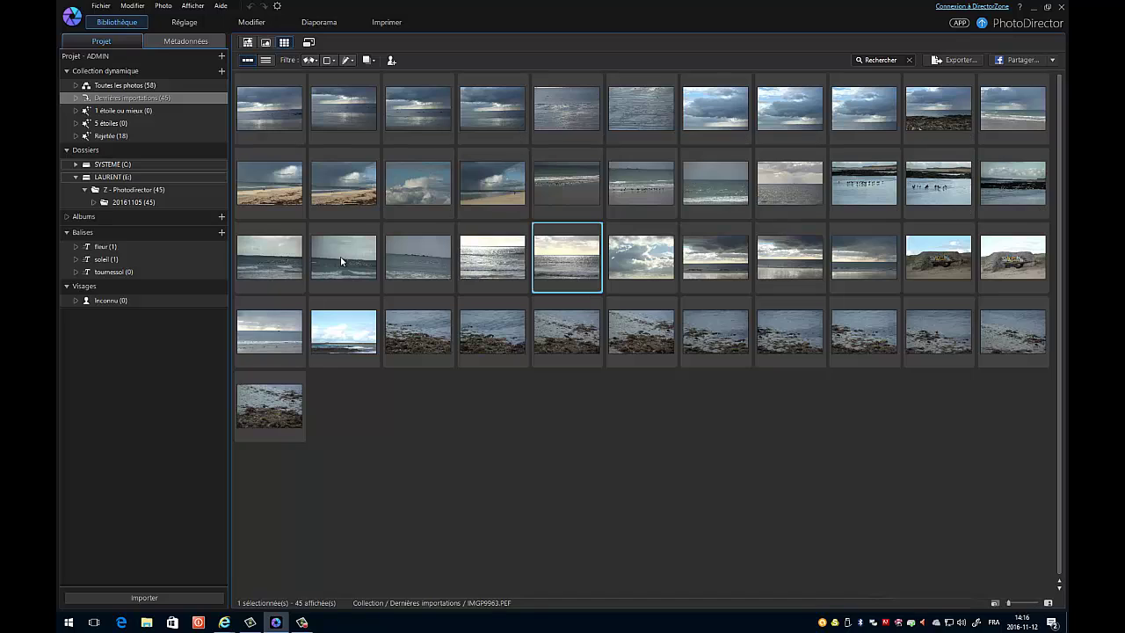
key(x)
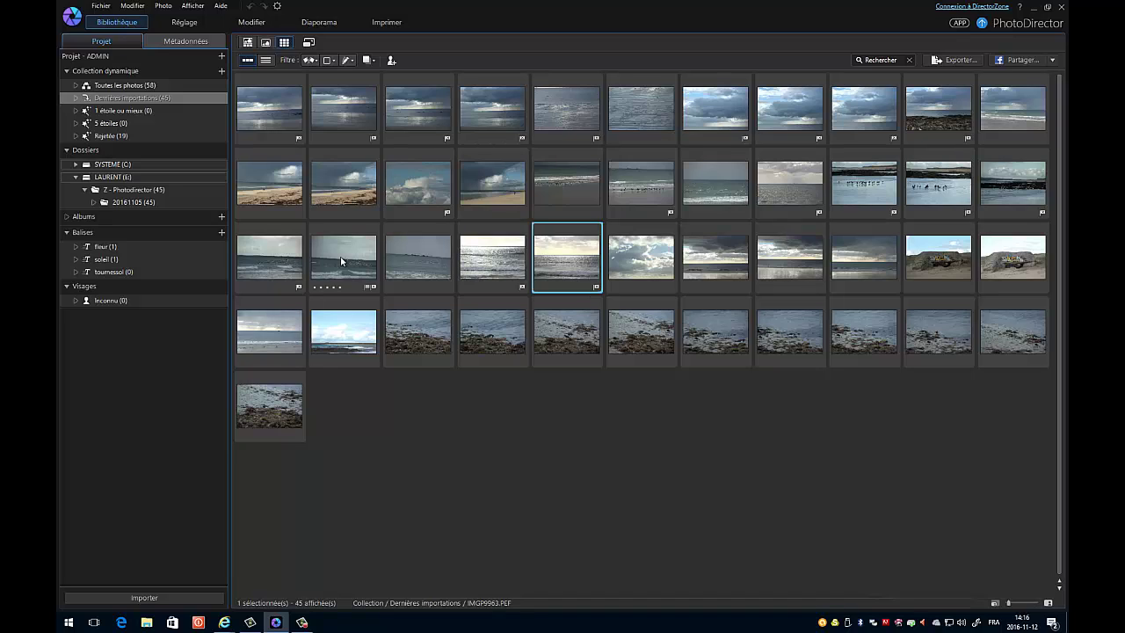
key(Right)
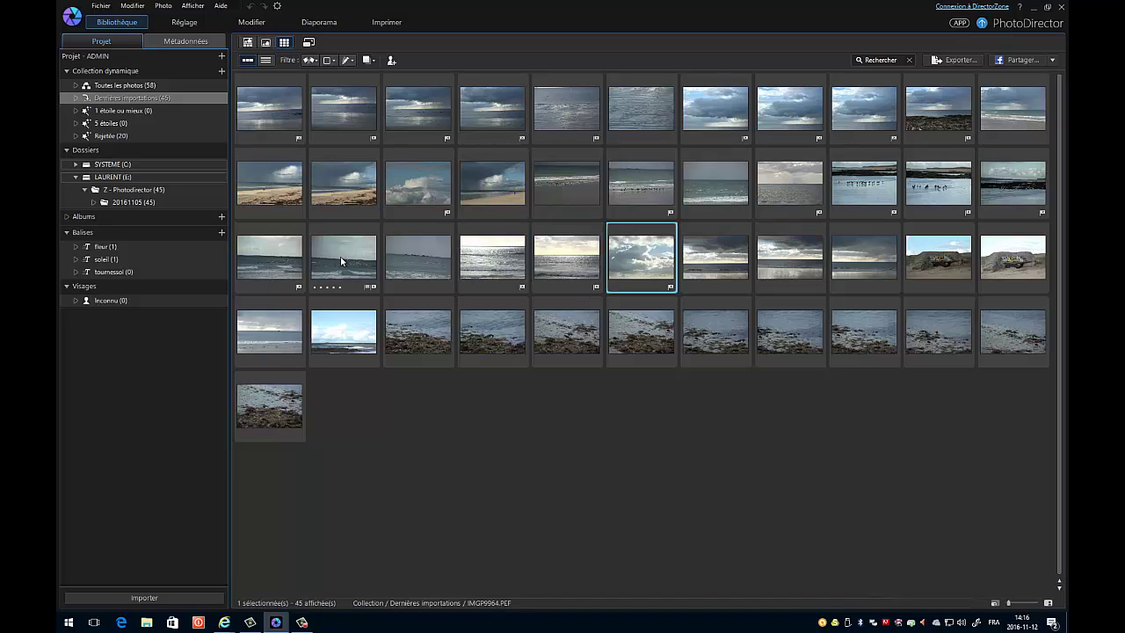
Step: Skip the remaining third-row photos, flag IMGP9973.PEF as rejected, and move on to IMGP9986.PEF
key(Right)
key(Right)
key(Right)
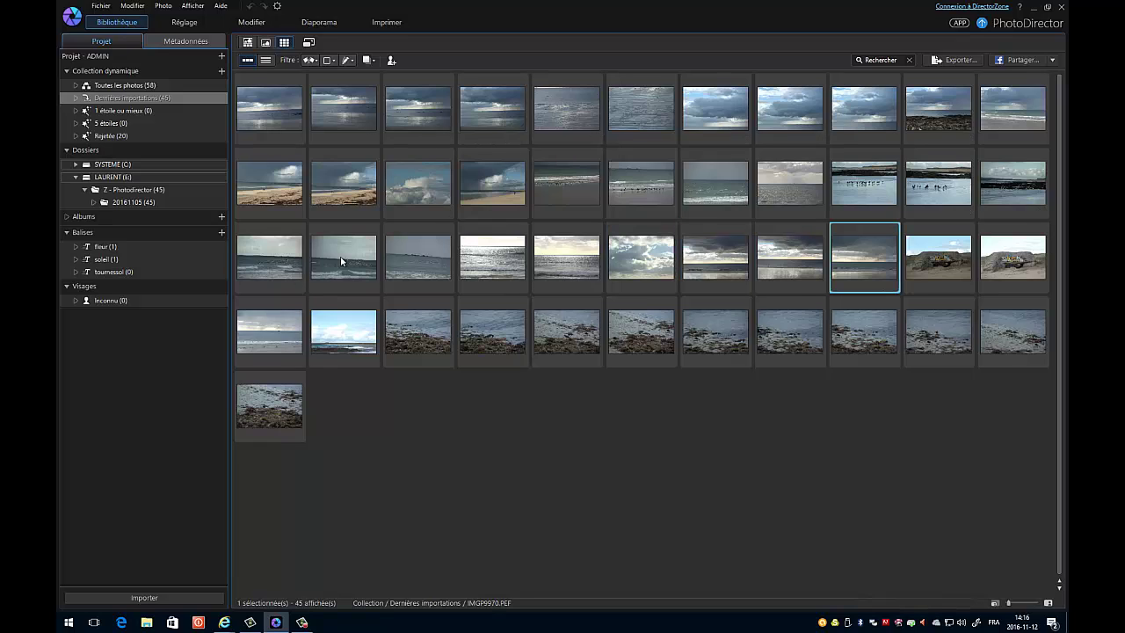
key(Right)
key(Right)
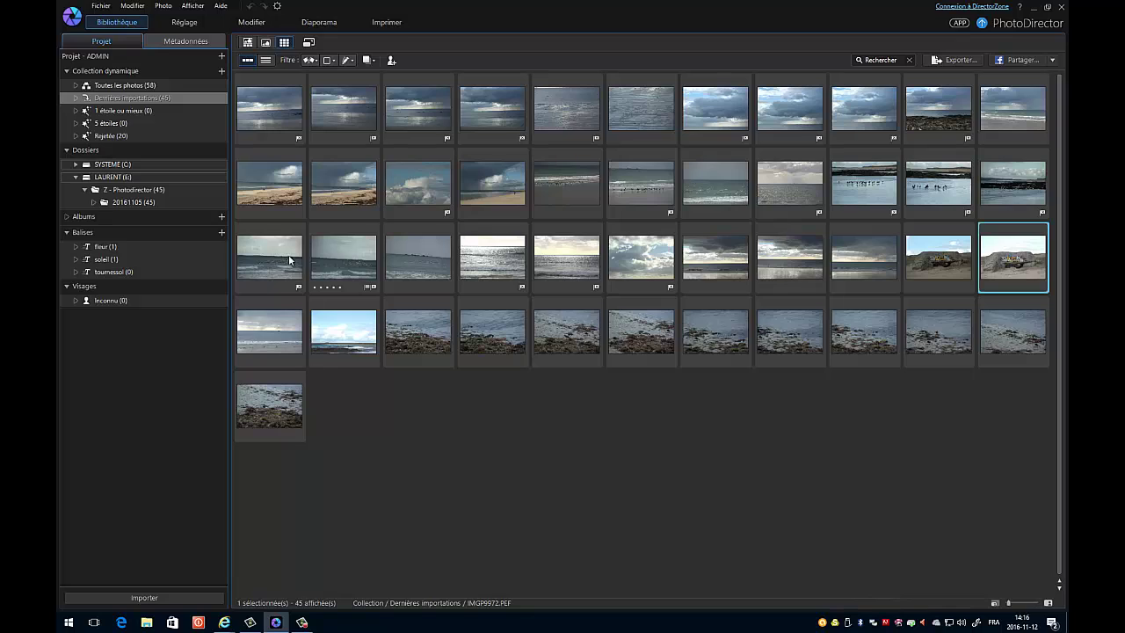
click(262, 337)
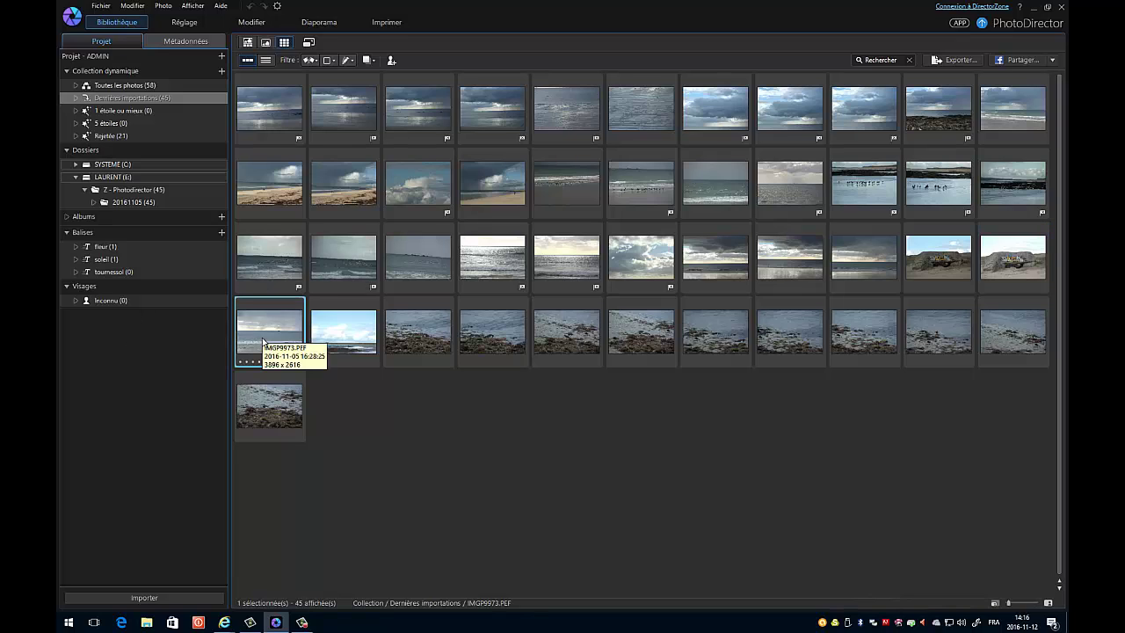
key(x)
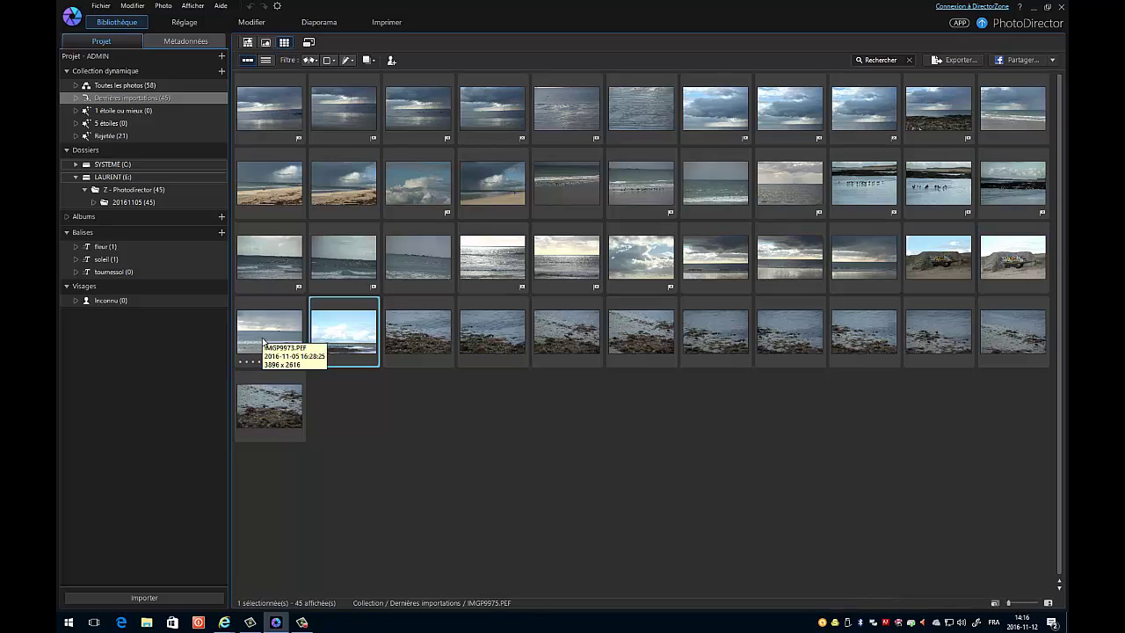
key(x)
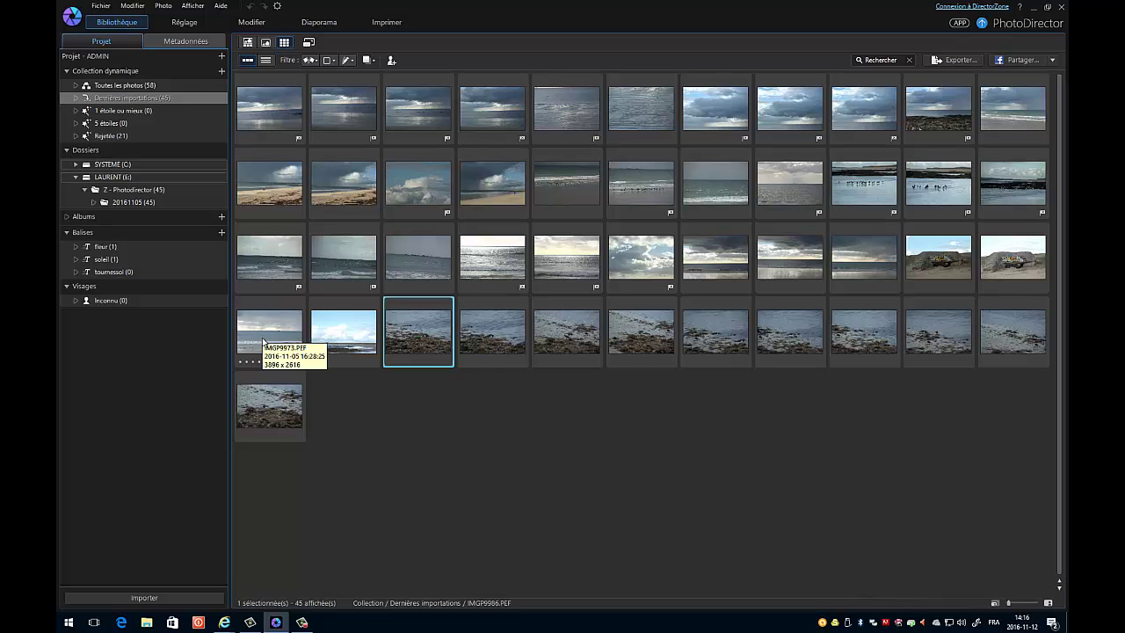
Step: Enlarge the grid thumbnails and flag IMGP9987.PEF, IMGP9994.PEF, the photo just before IMGP9994.PEF, and IMGP9990.PEF as rejected
click(1014, 603)
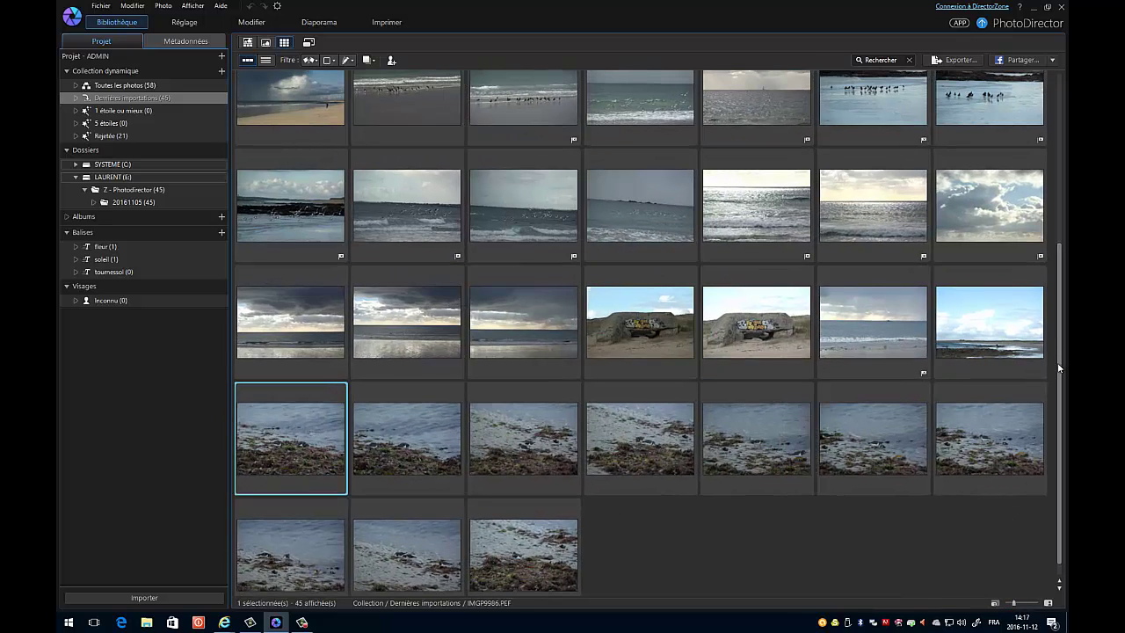
scroll(1062, 396, down, 1)
click(417, 409)
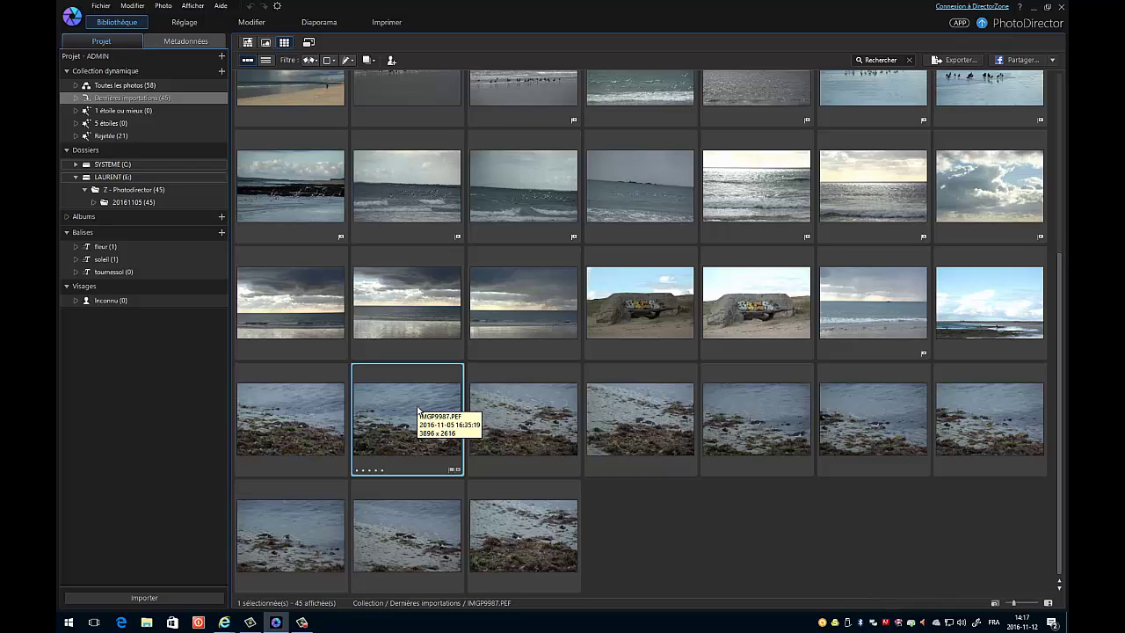
key(Right)
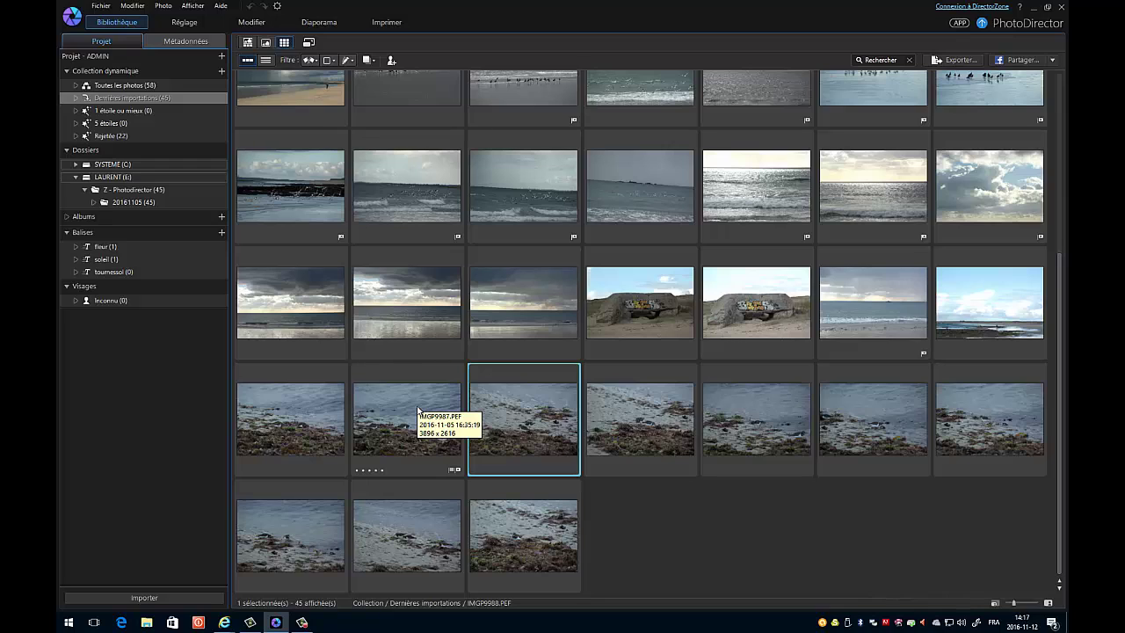
click(403, 536)
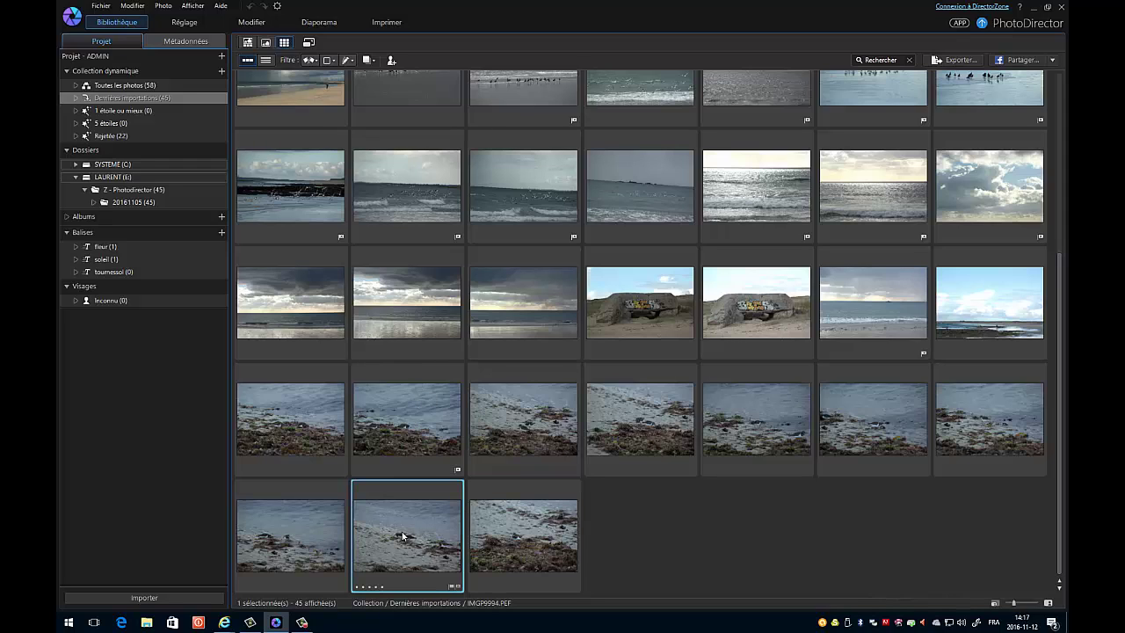
click(288, 539)
click(753, 422)
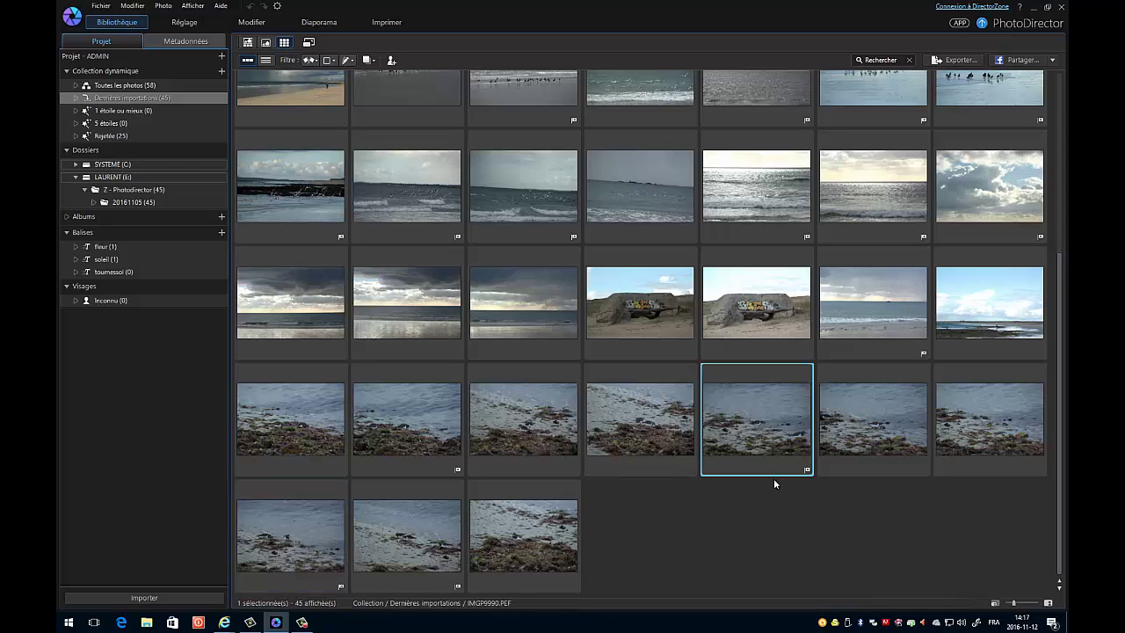
Step: Filter the latest imports by flag to show only the rejected (Rejetée) photos
drag(1059, 232, 1044, 6)
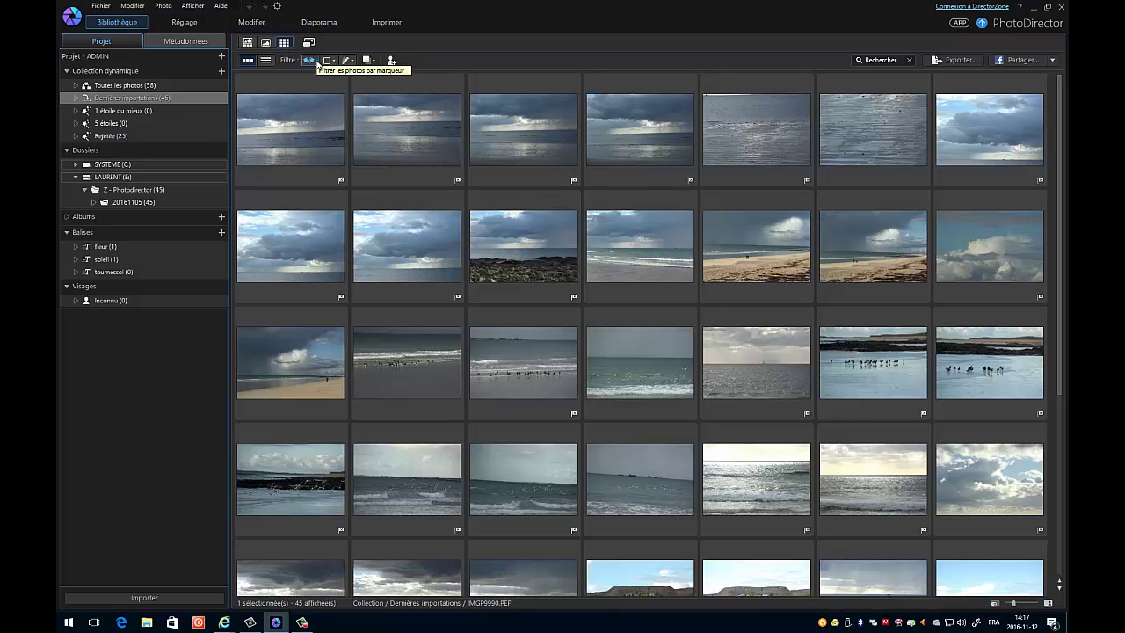
click(316, 62)
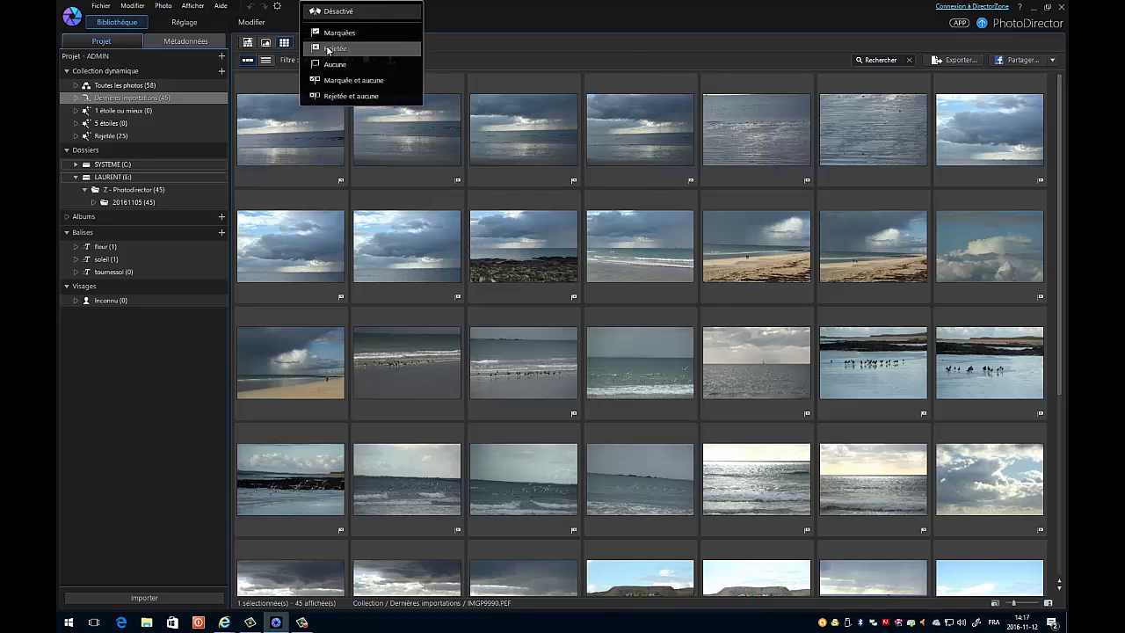
click(328, 50)
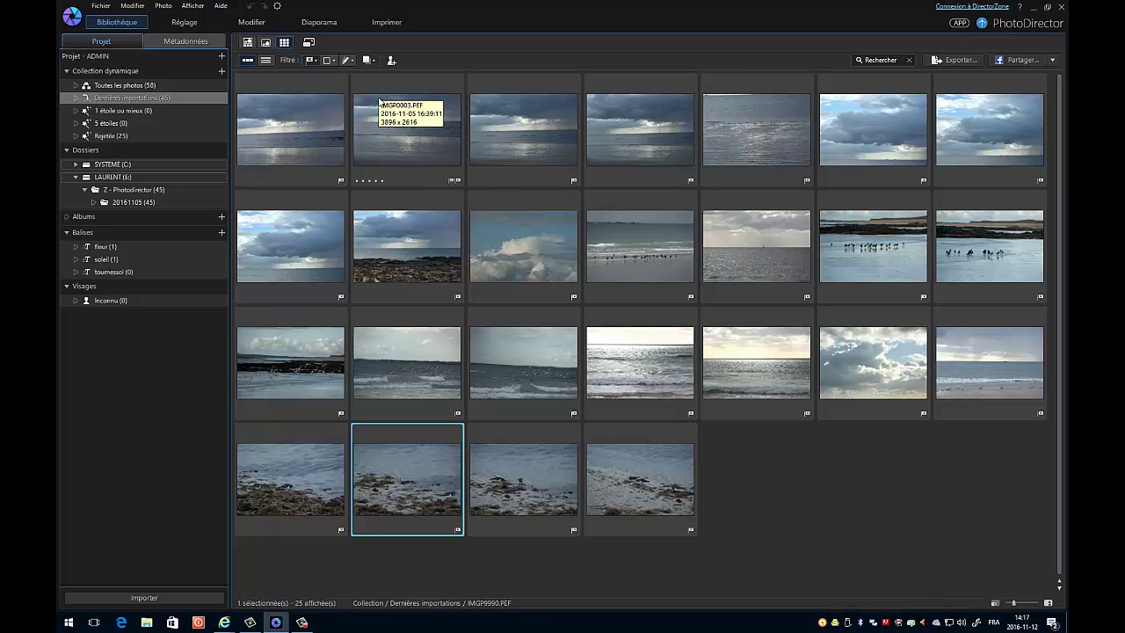
Step: Remove the rejected flag from IMGP0004.PEF and IMGP0005.PEF
click(572, 157)
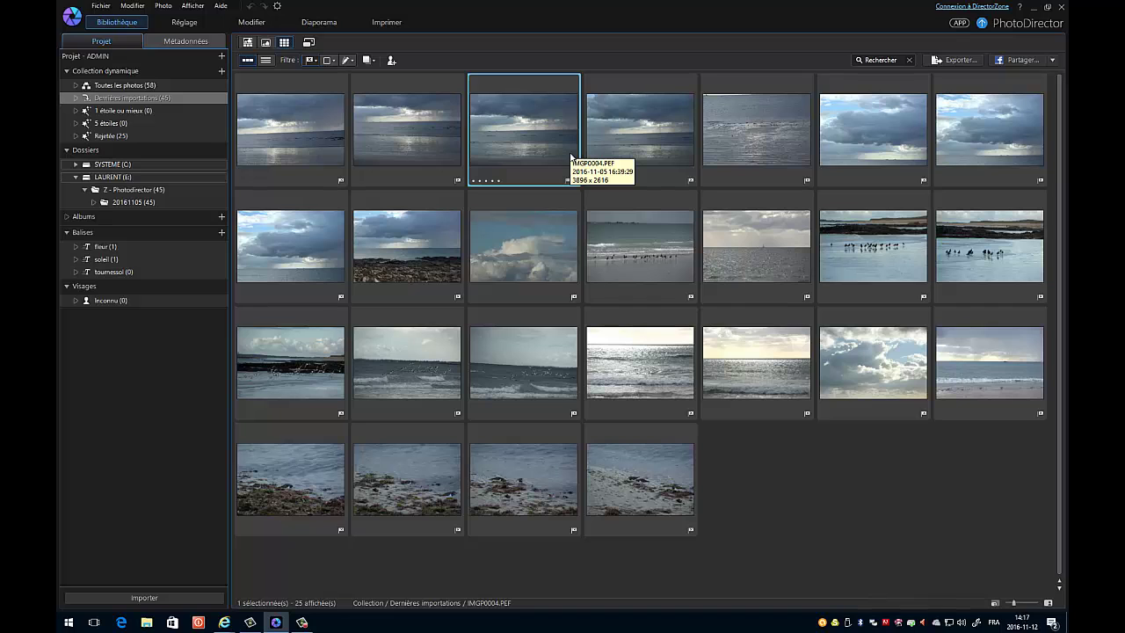
key(a)
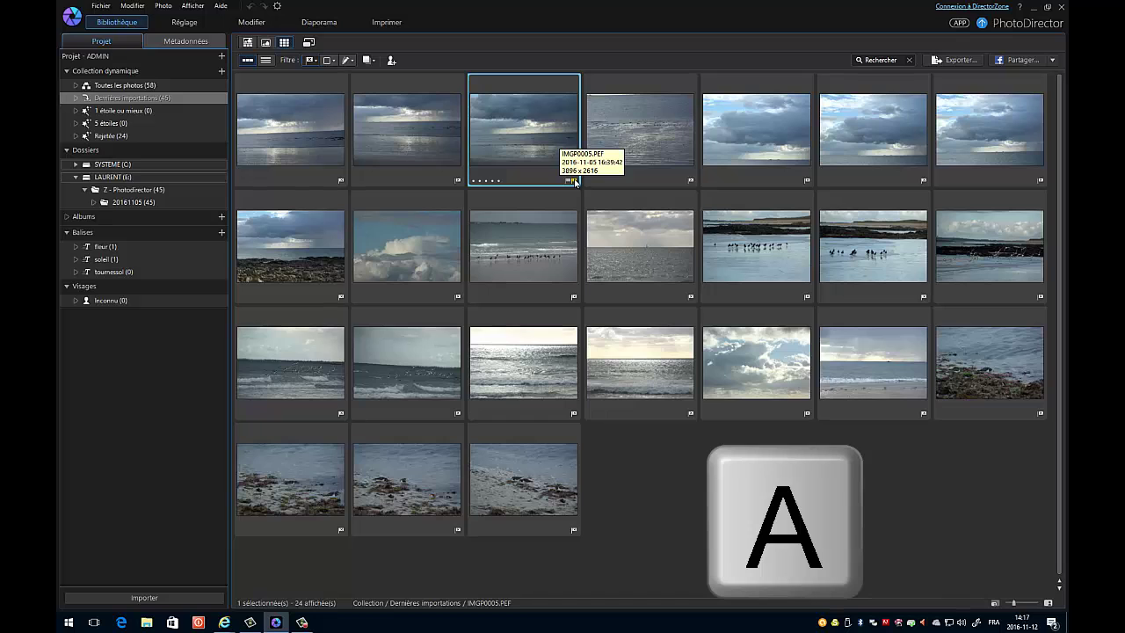
click(576, 181)
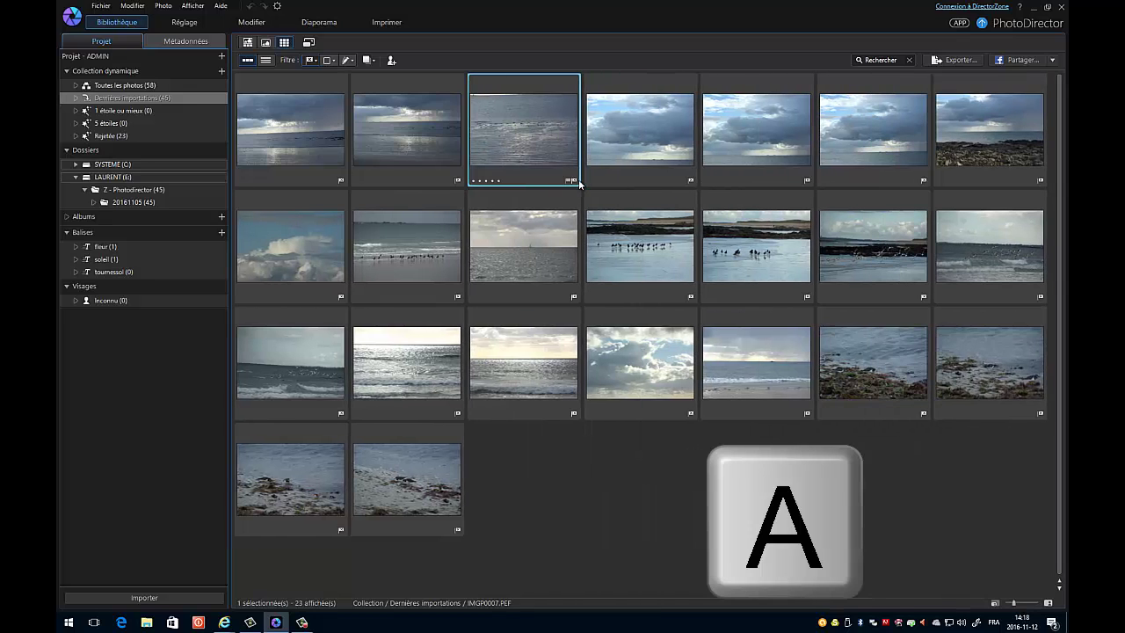
Step: Check the unflagged photos with the Aucune flag filter, then return the filter to Rejetée
click(317, 61)
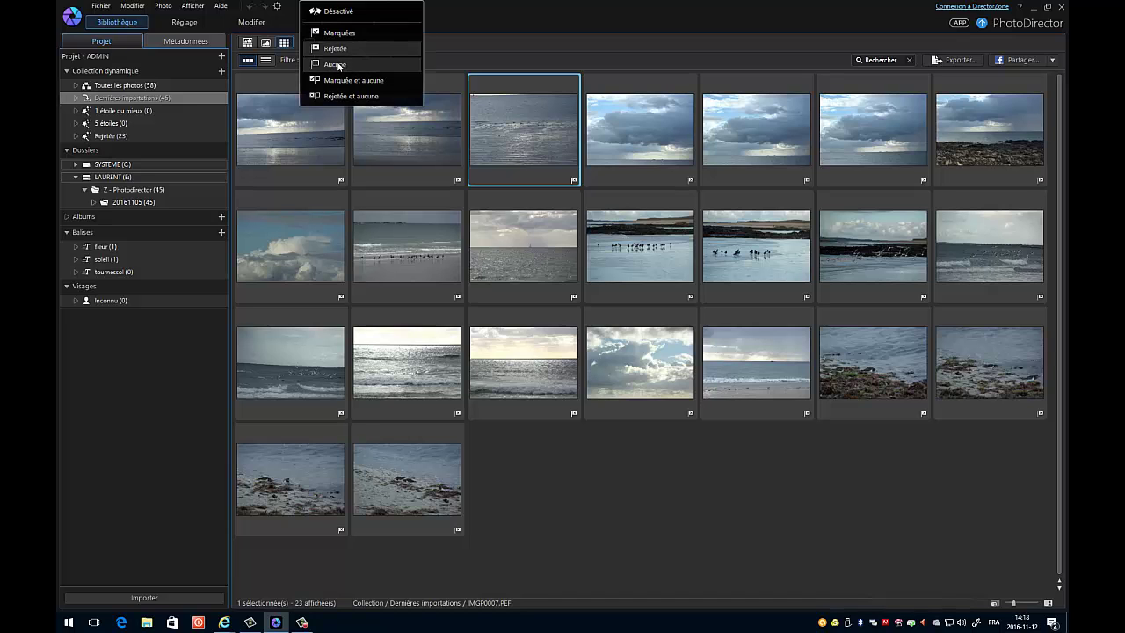
click(335, 64)
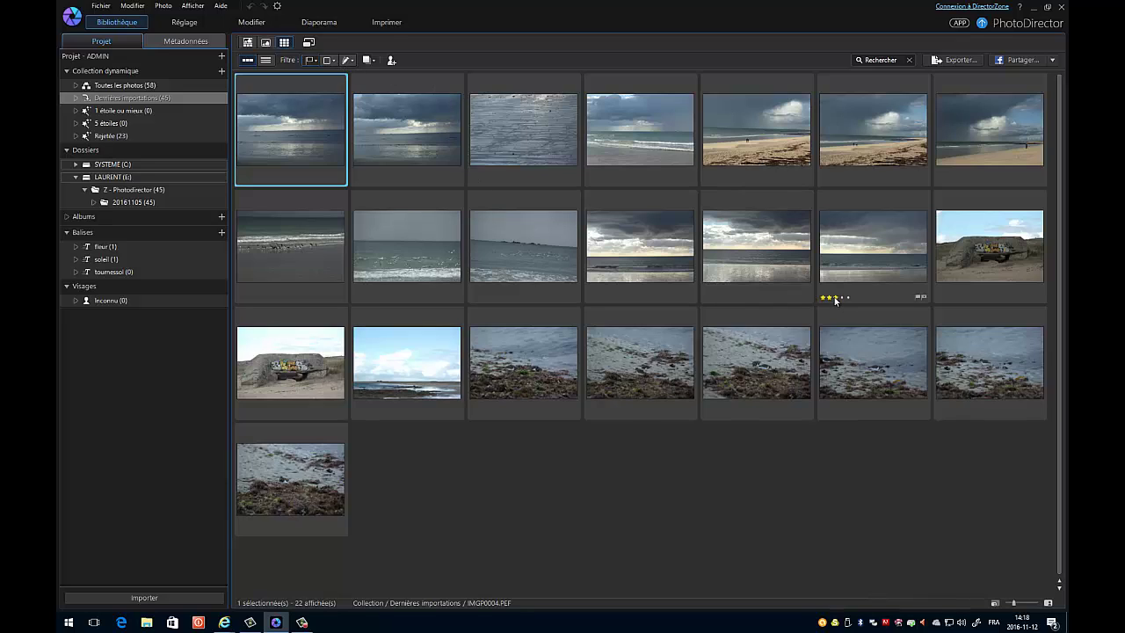
click(315, 61)
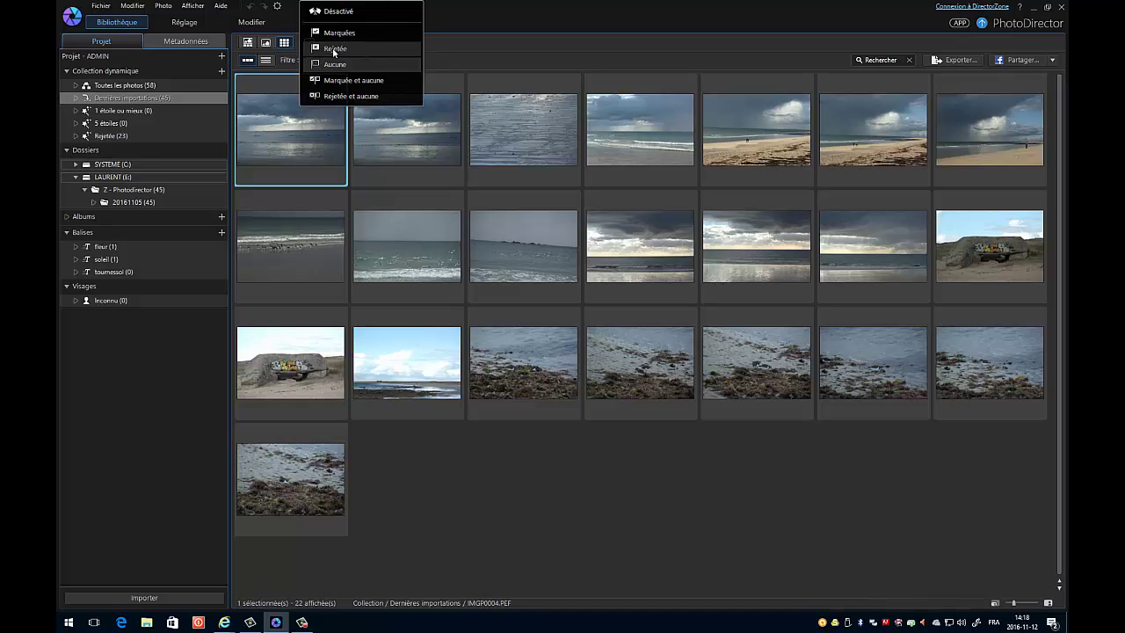
click(334, 49)
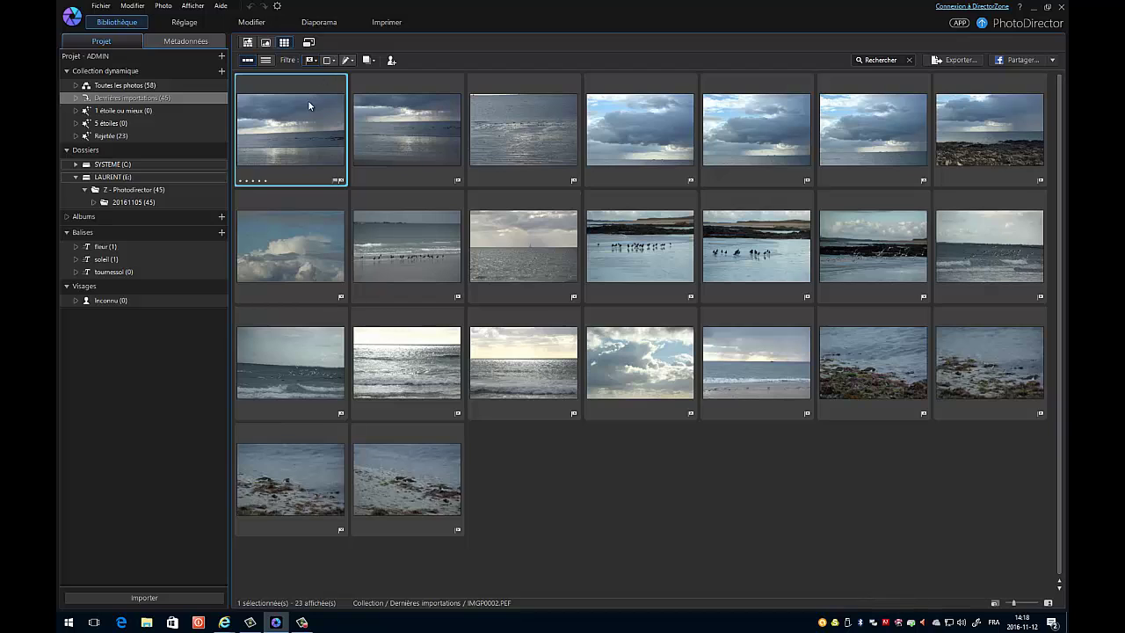
Step: Select all the rejected photos and delete them from the computer's drive as well as the library
key(ctrl+a)
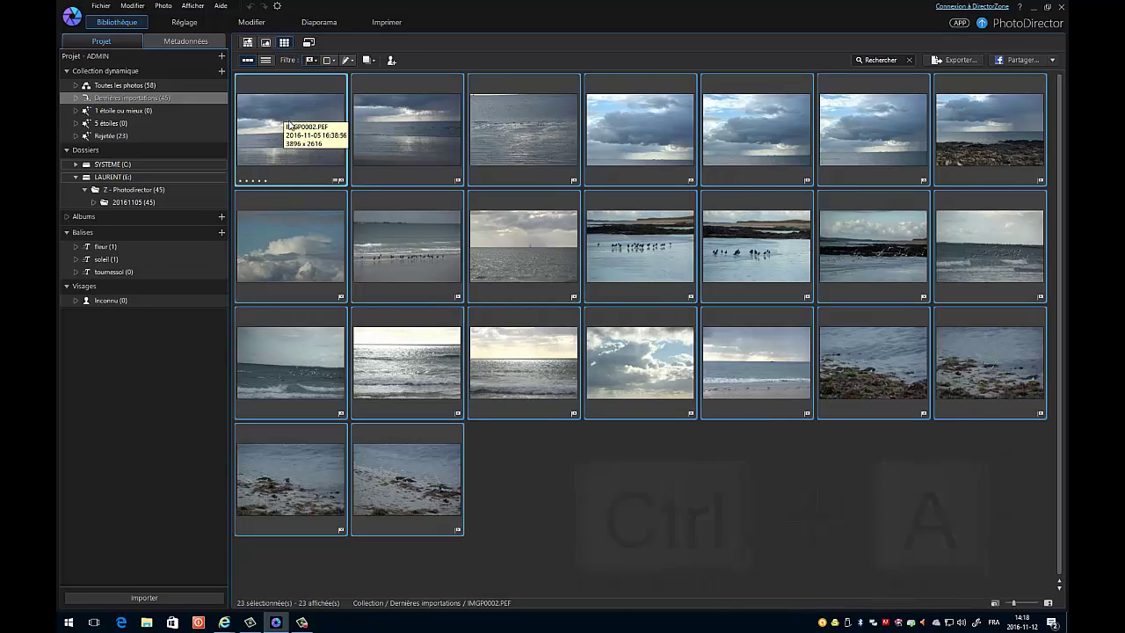
right_click(287, 116)
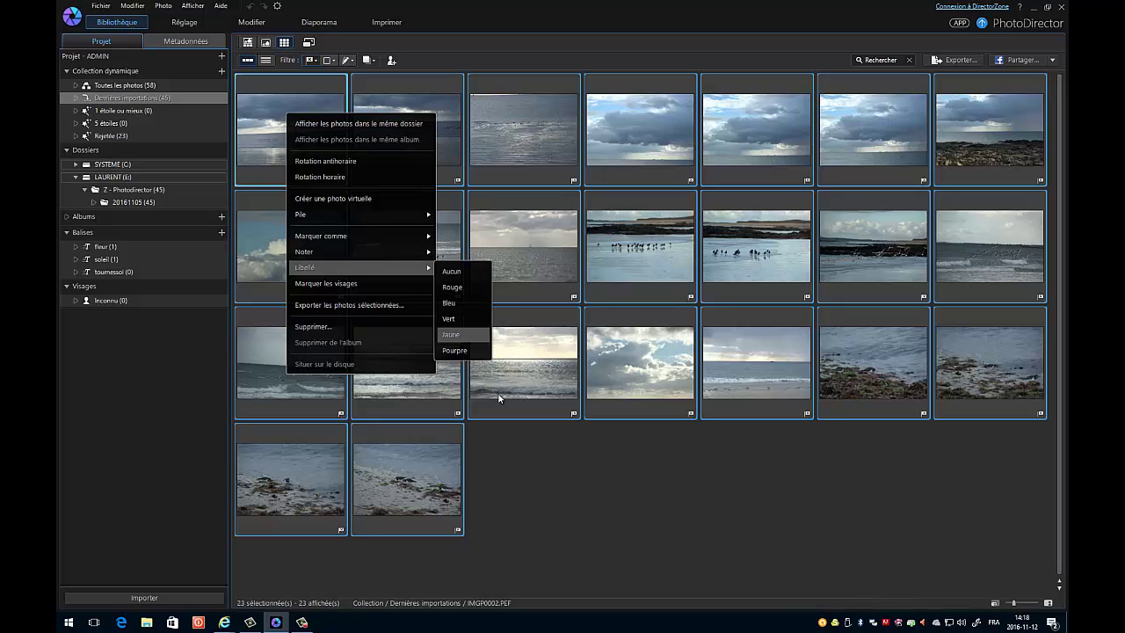
click(347, 327)
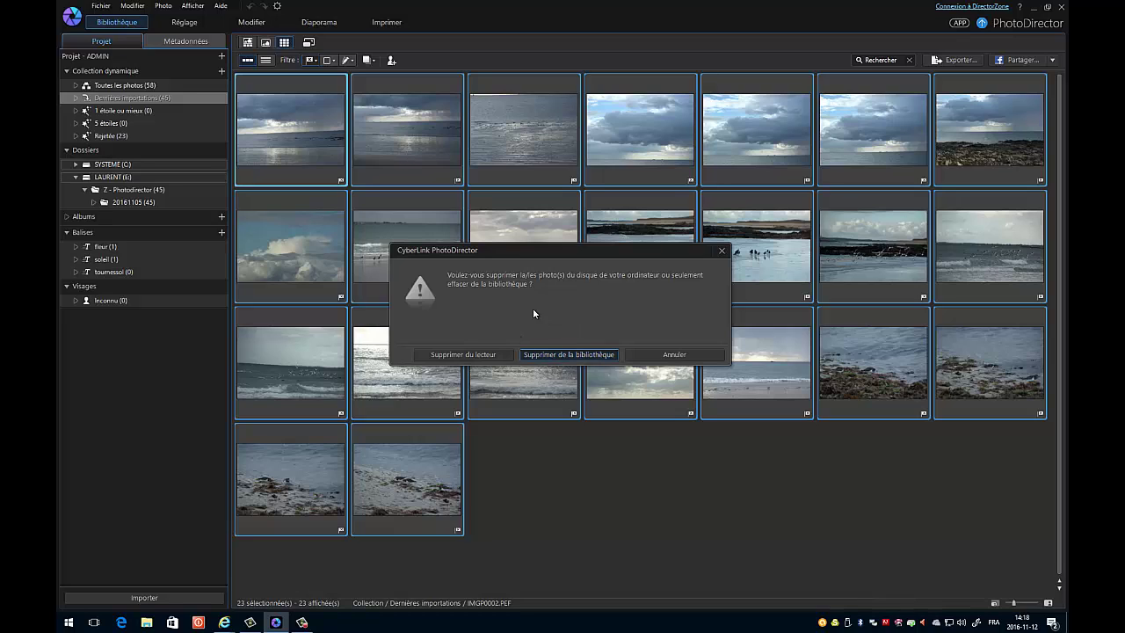
click(472, 355)
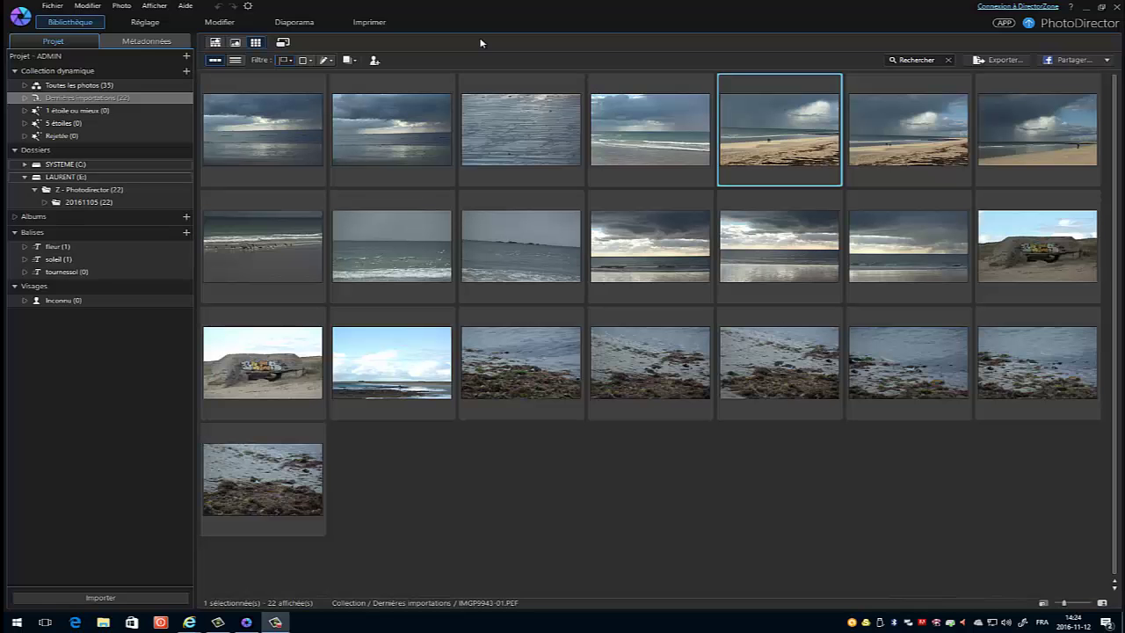
Step: Open the beach photo IMGP9943-01.PEF for adjustment and show the start of the default presets list
click(785, 118)
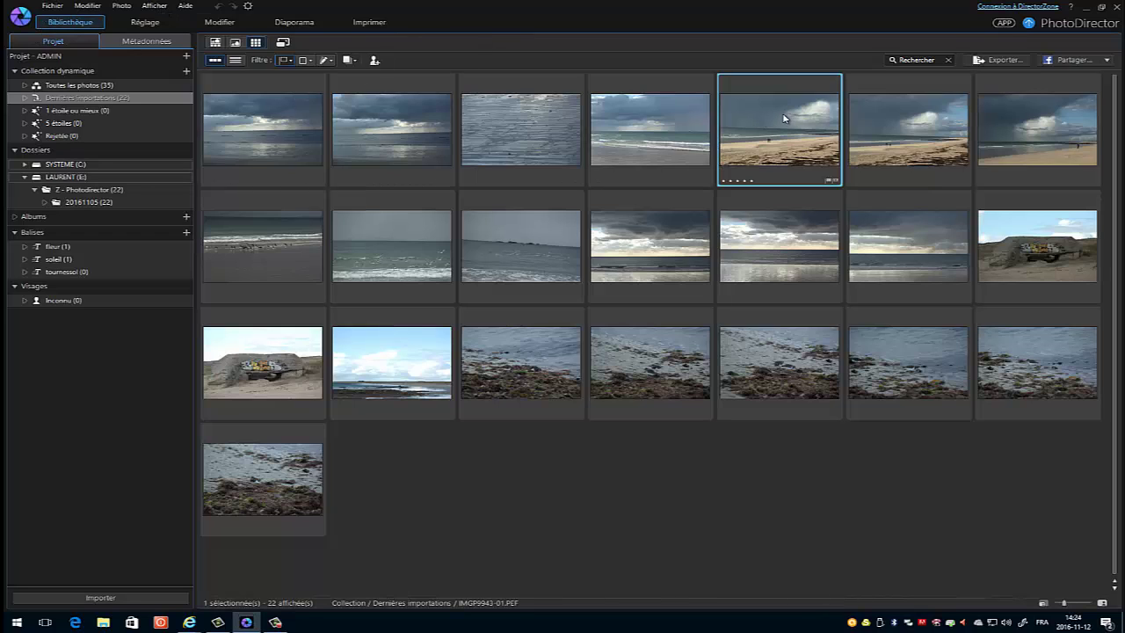
click(143, 24)
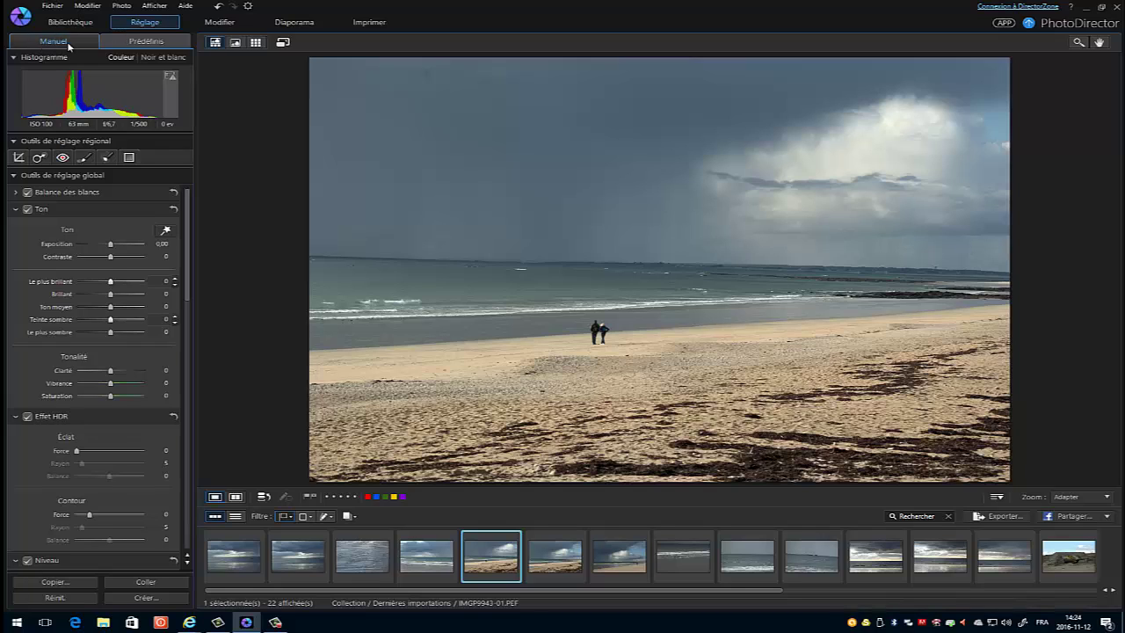
click(143, 44)
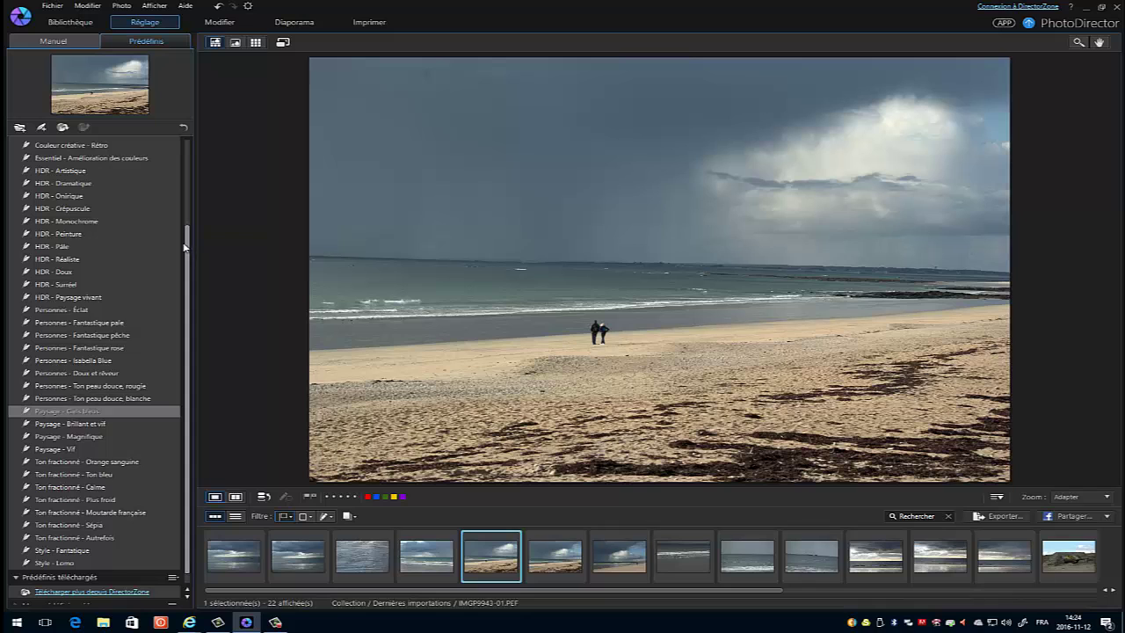
drag(187, 246, 186, 139)
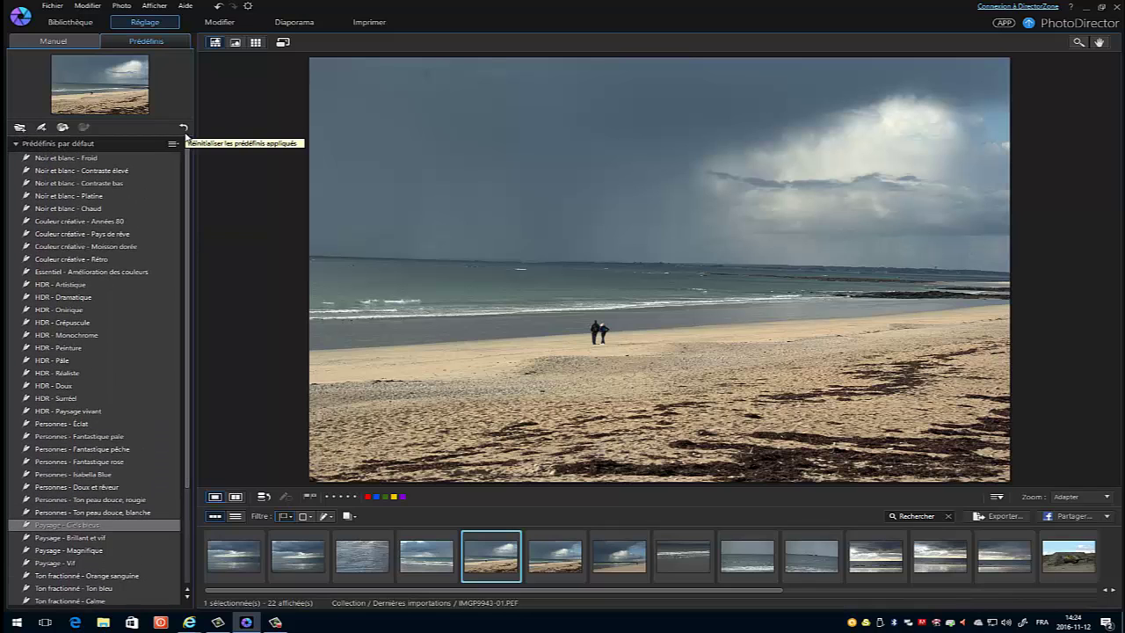
Step: Try the presets Noir et blanc - Chaud, Noir et blanc - Contraste élevé and Paysage - Magnifique on the beach photo
click(73, 209)
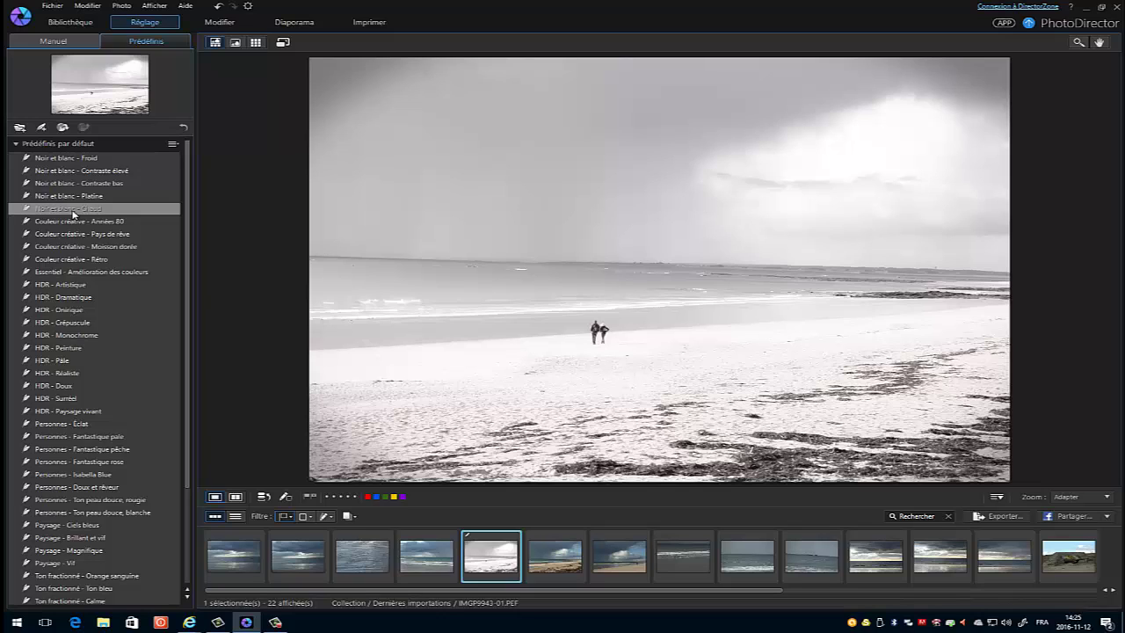
click(109, 172)
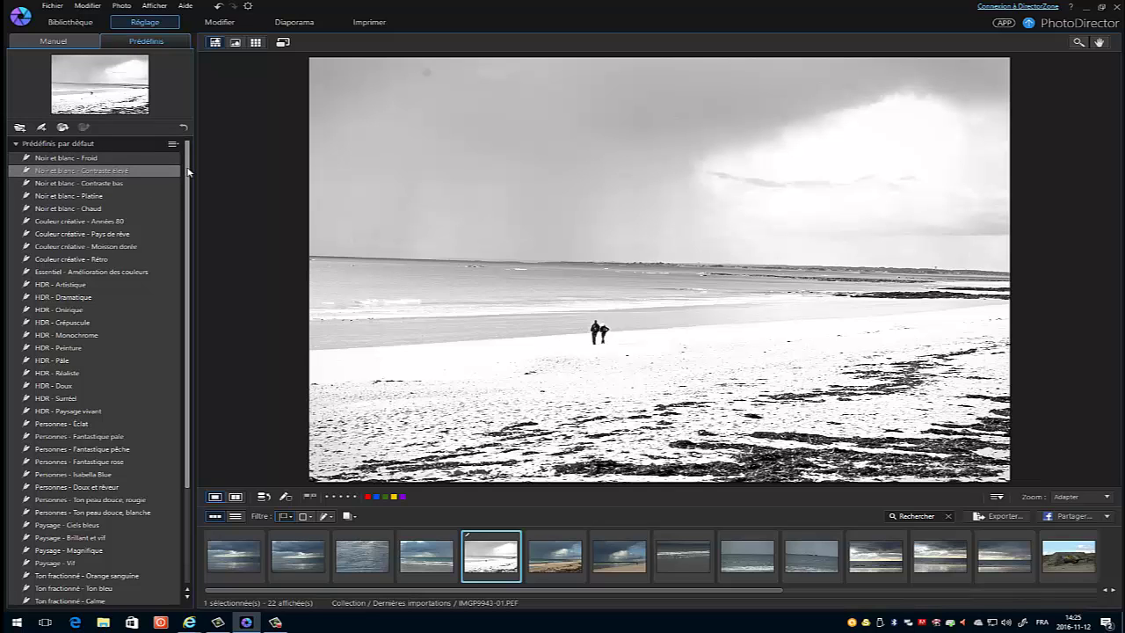
drag(189, 172, 189, 304)
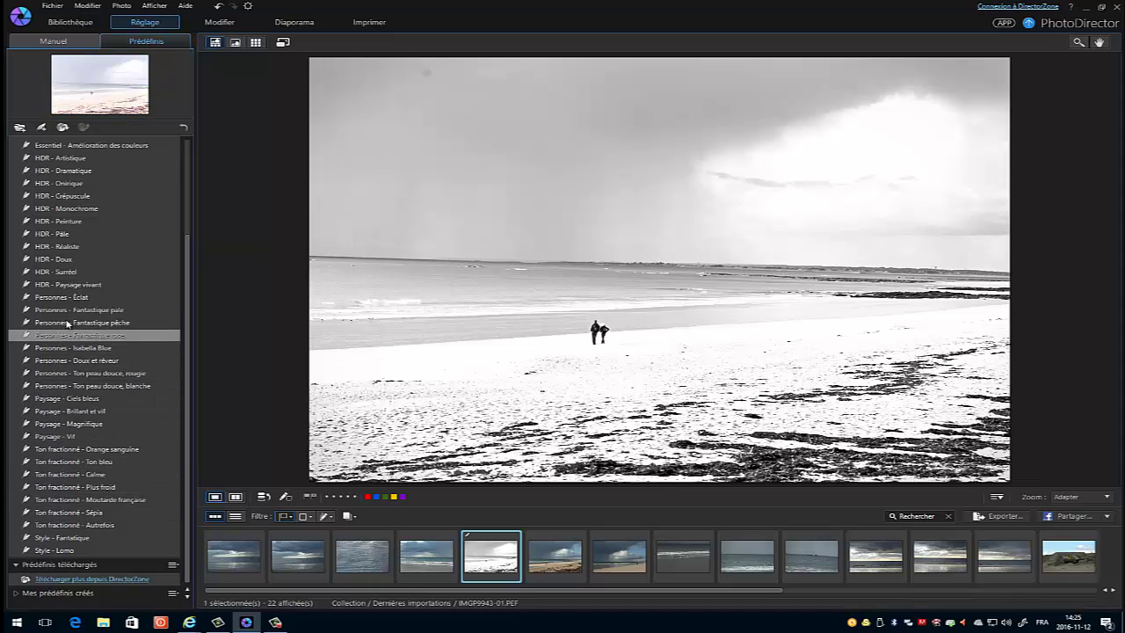
click(76, 428)
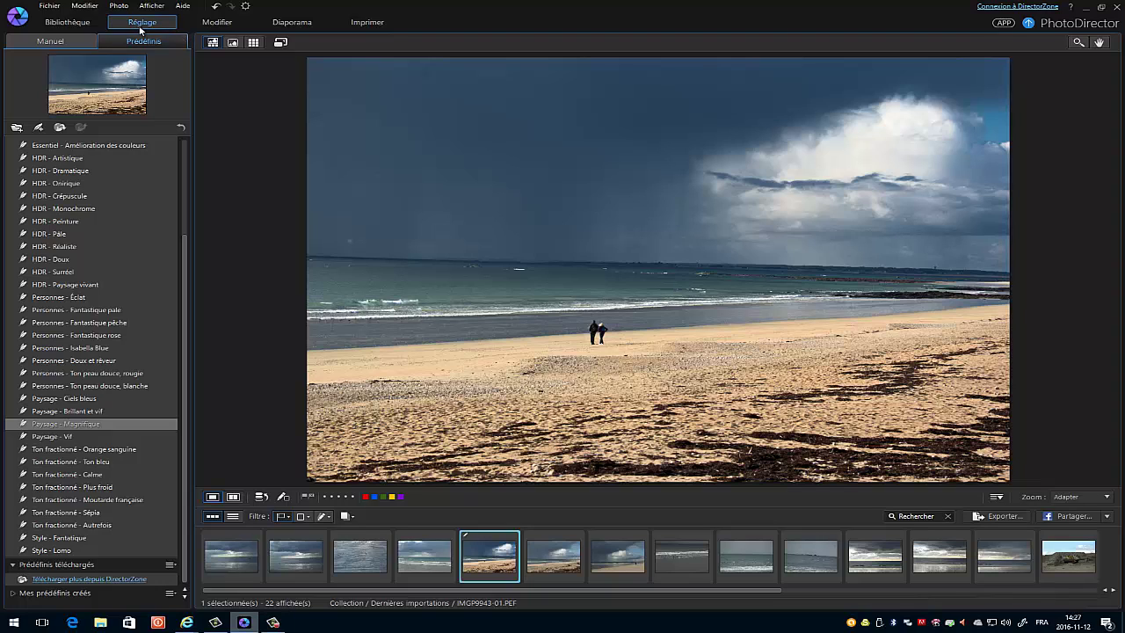
Step: Switch to the manual adjustments and reset all of the beach photo's settings to their defaults
click(57, 43)
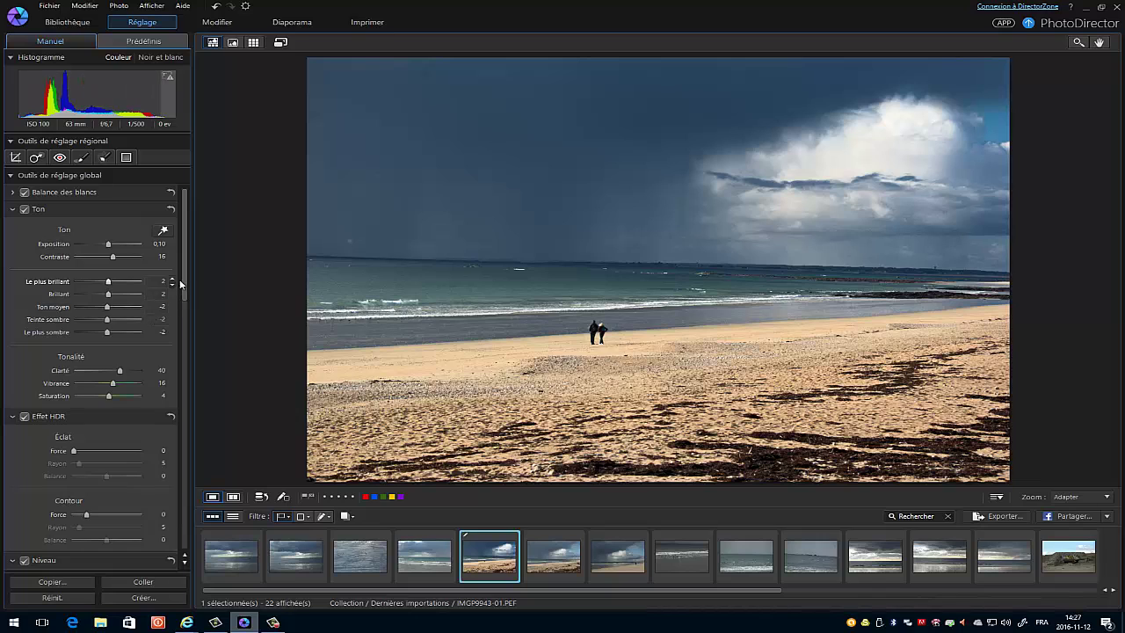
drag(180, 283, 186, 565)
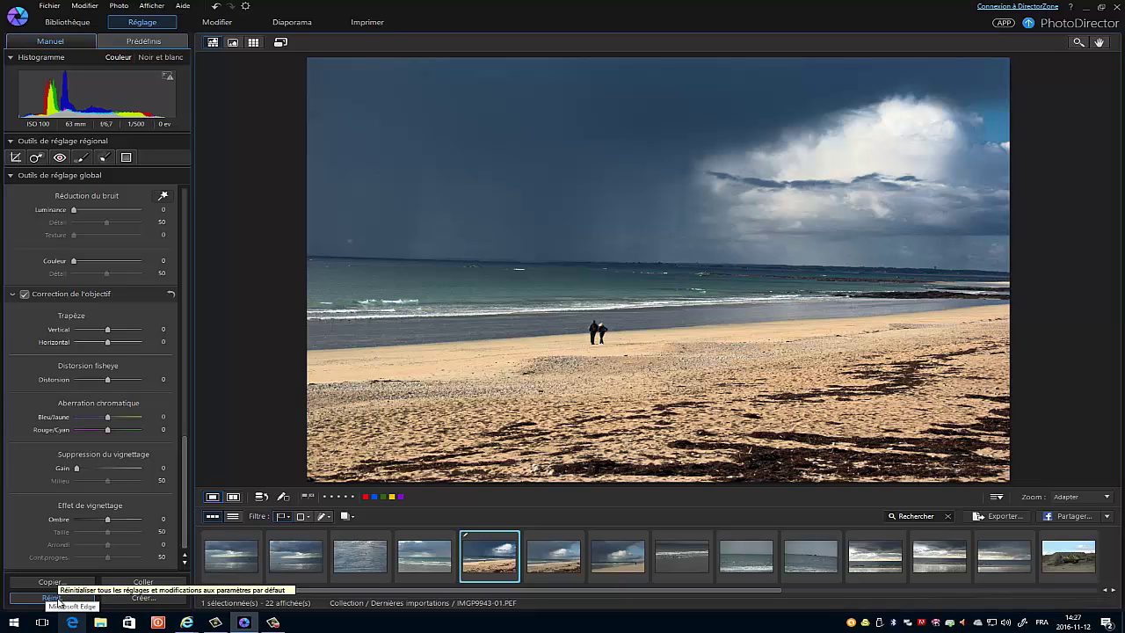
click(53, 598)
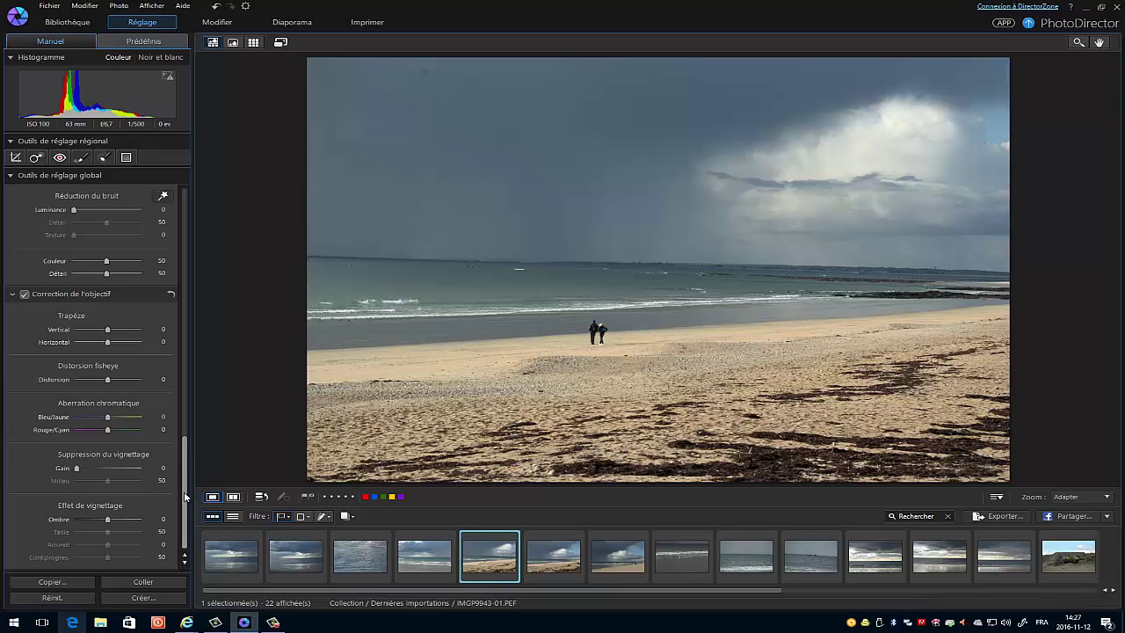
drag(184, 532, 188, 195)
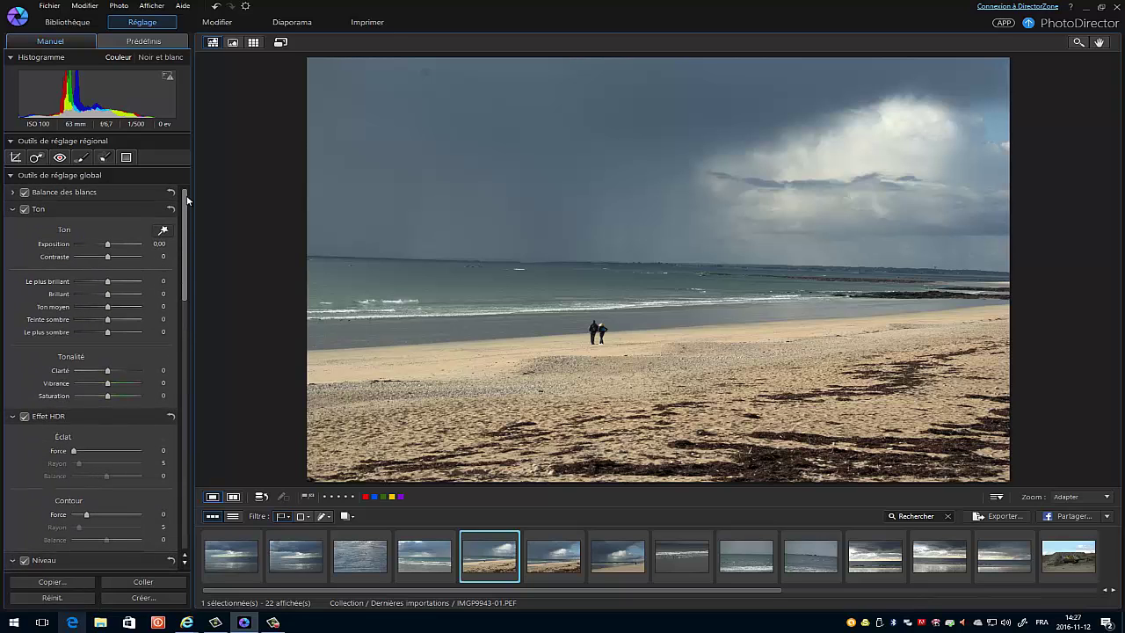
Step: Set the beach photo's white balance to Auto, then adjust the colour temperature to 4521
click(12, 192)
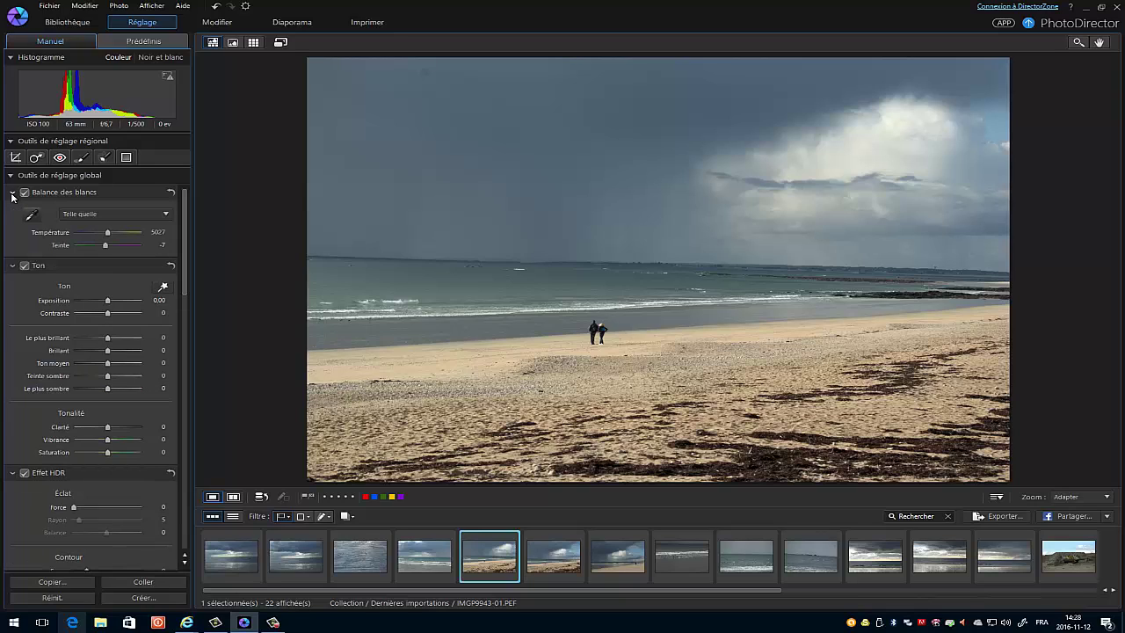
click(165, 216)
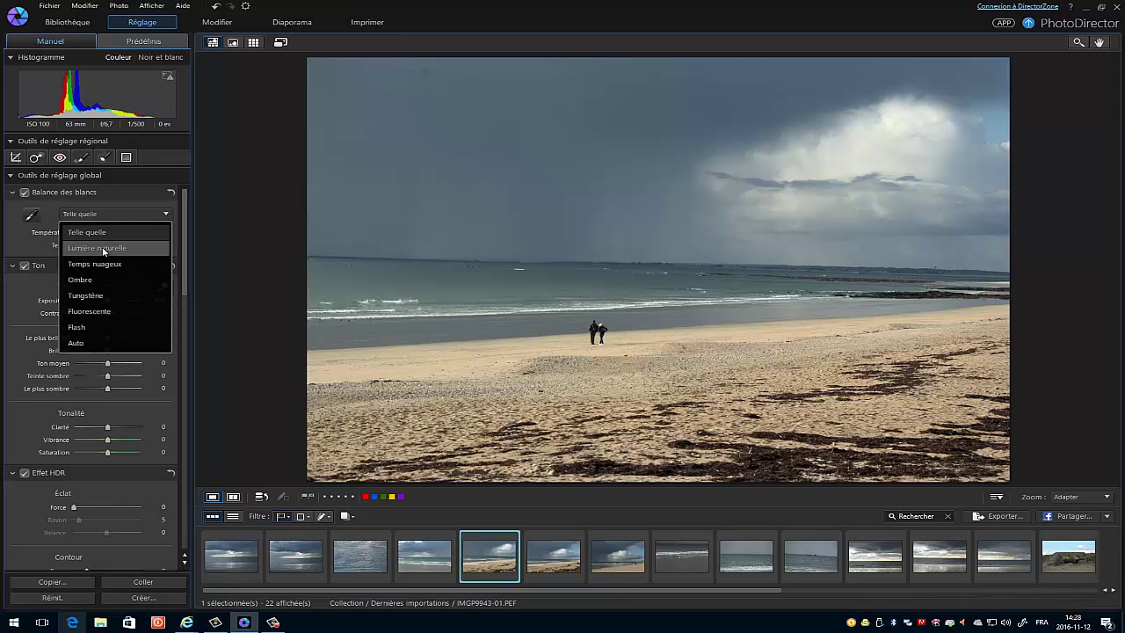
click(80, 343)
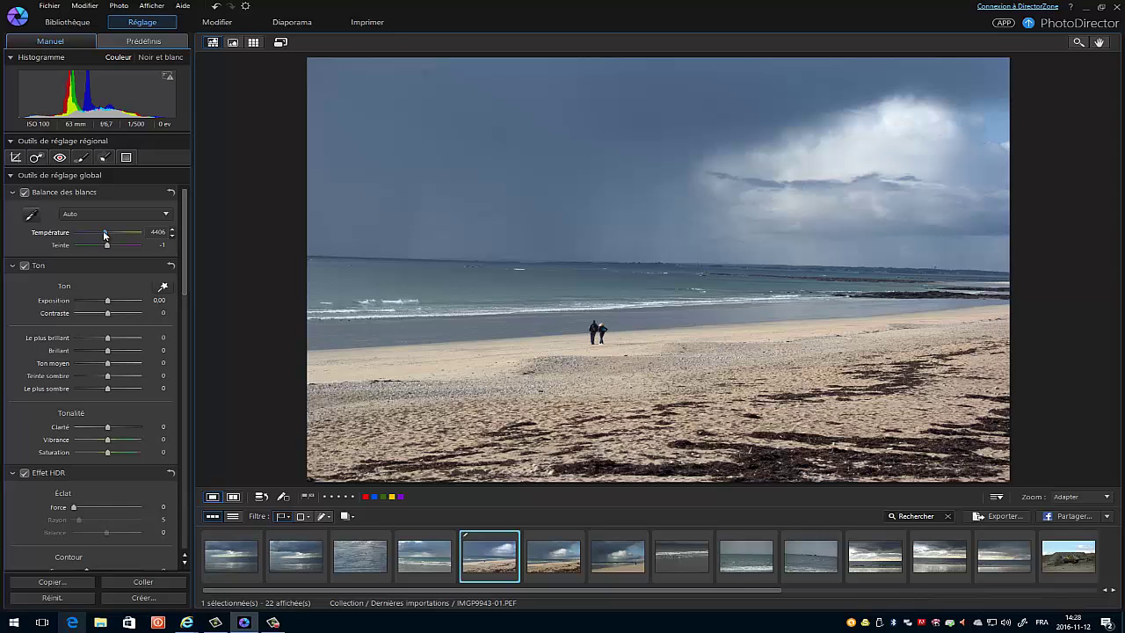
mouse_move(104, 235)
mouse_down()
mouse_move(80, 231)
mouse_move(104, 231)
mouse_up()
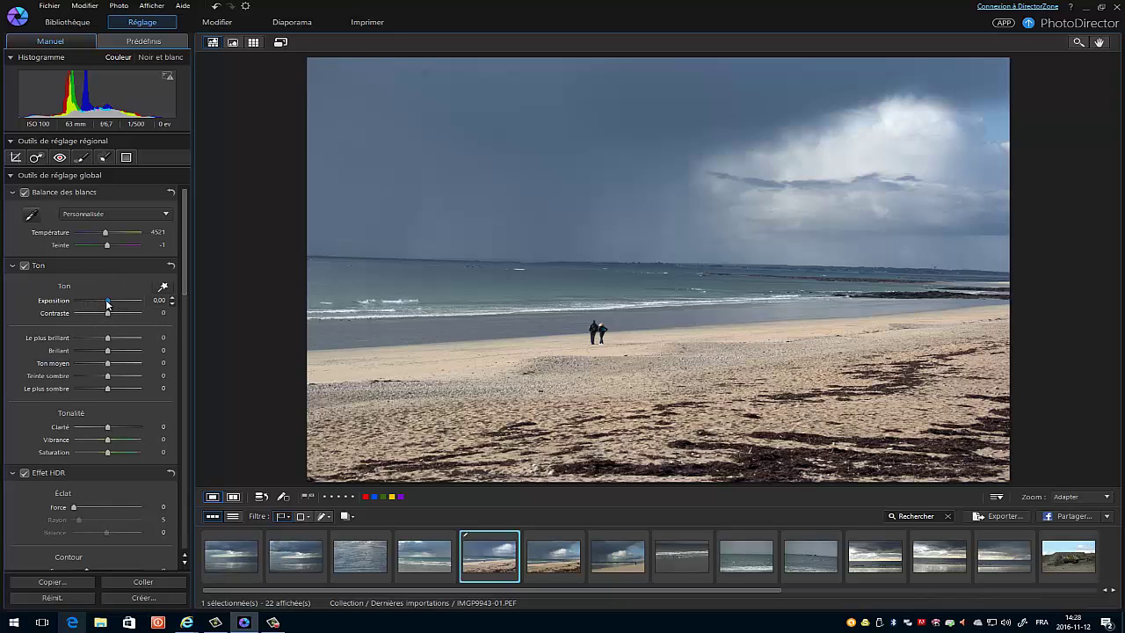
Step: Set exposure to 0,22, contrast to 60, Le plus brillant to -24, Brillant to -21, Teinte sombre to -24 and Le plus sombre to -13
mouse_move(107, 302)
mouse_down()
mouse_move(122, 304)
mouse_move(109, 303)
mouse_up()
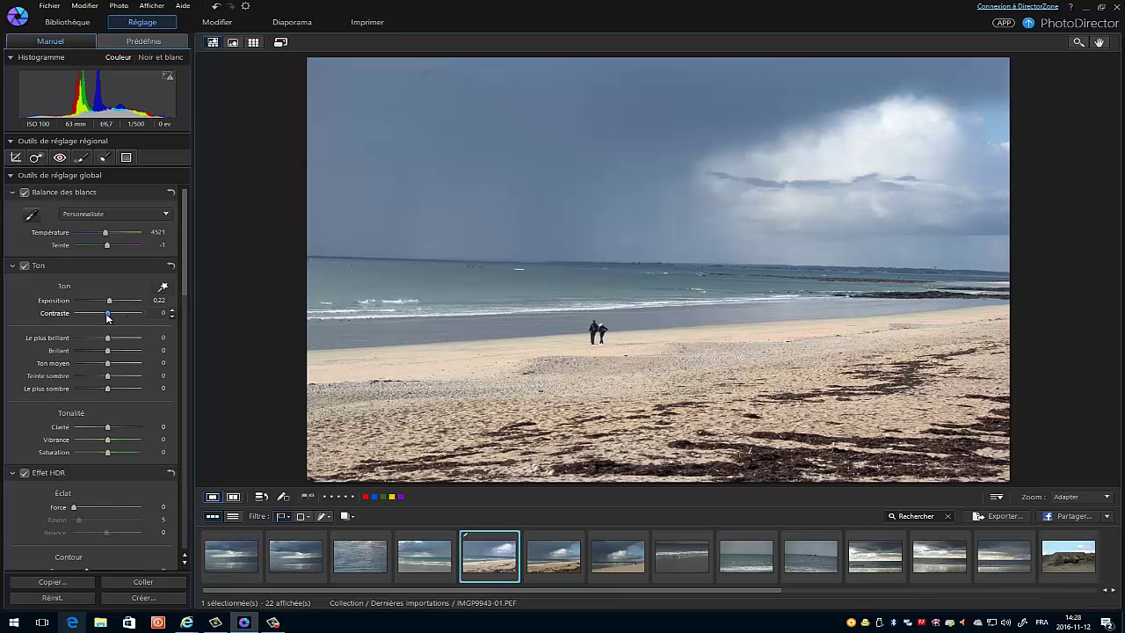
drag(110, 316, 128, 316)
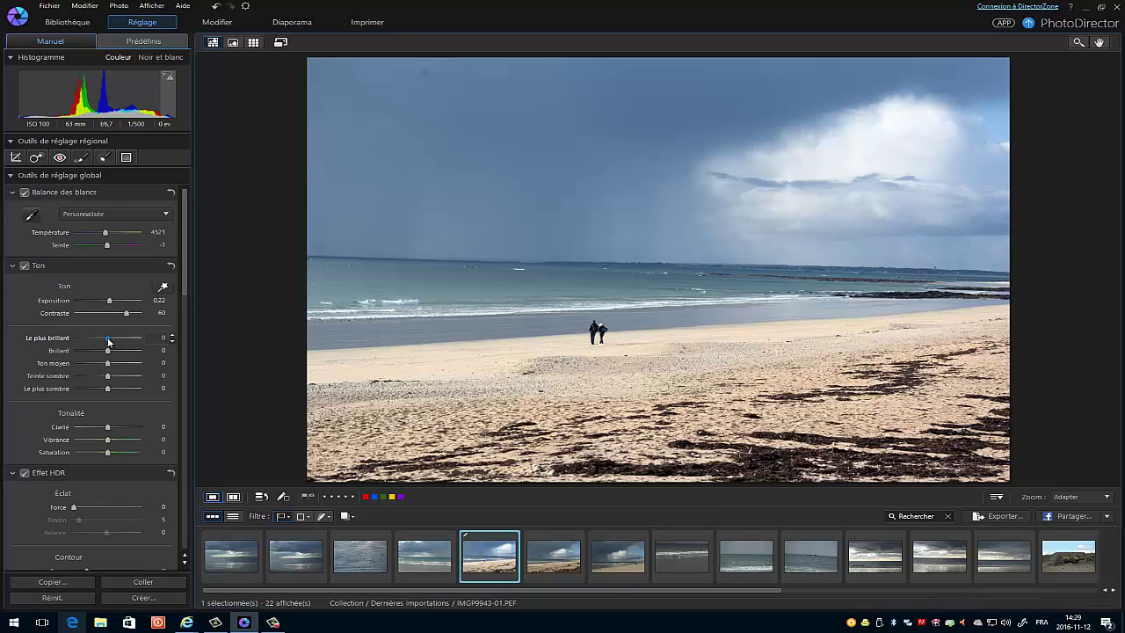
mouse_move(108, 341)
mouse_down()
mouse_move(85, 341)
mouse_move(132, 342)
mouse_move(99, 337)
mouse_up()
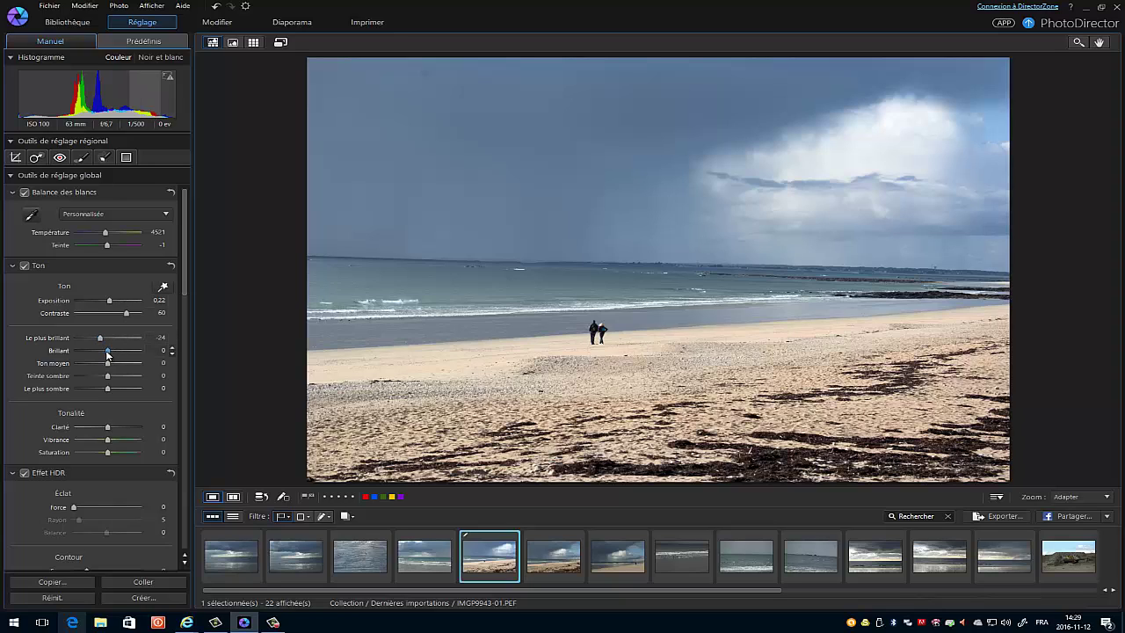
drag(106, 353, 106, 392)
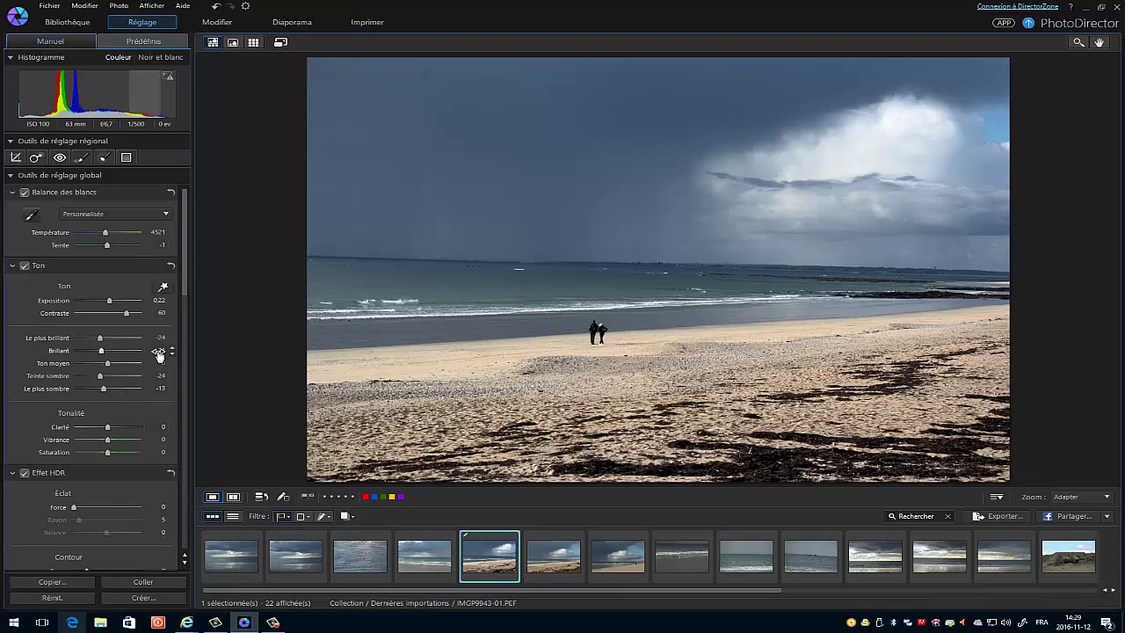
Step: Set the Tonalité values to Clarté 36, Vibrance 13 and Saturation 7
scroll(179, 299, down, 3)
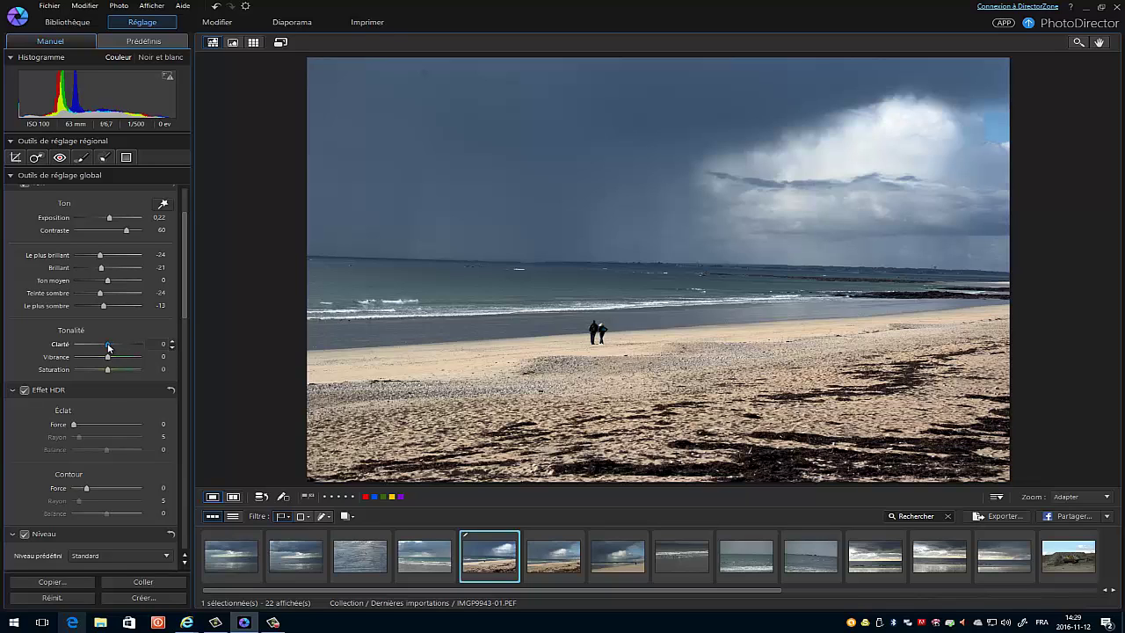
drag(108, 346, 140, 363)
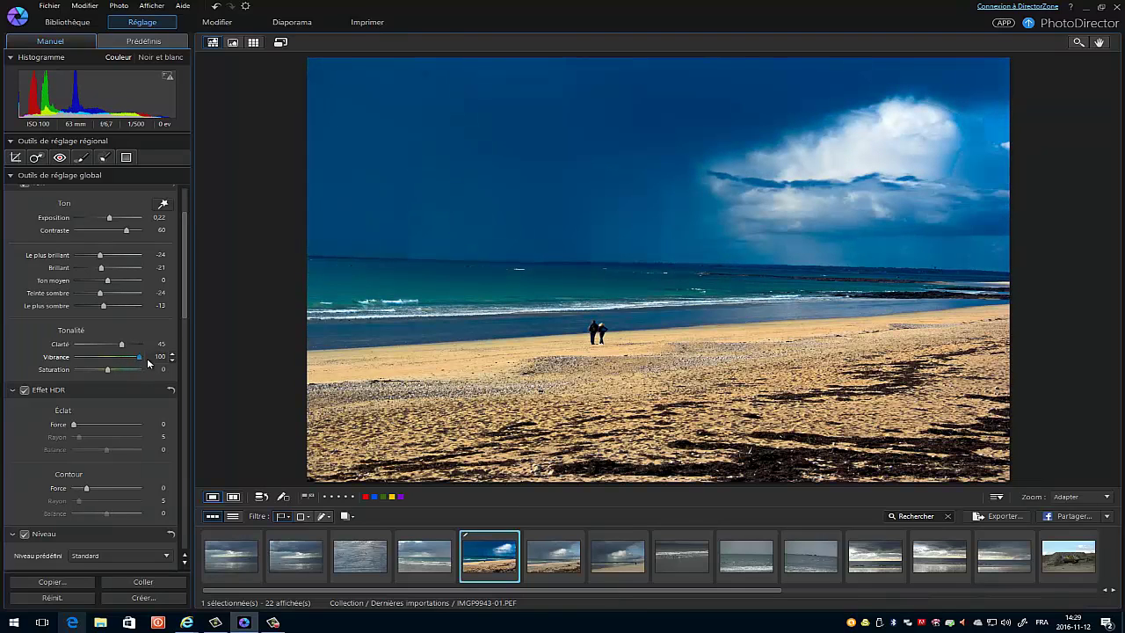
drag(147, 360, 113, 372)
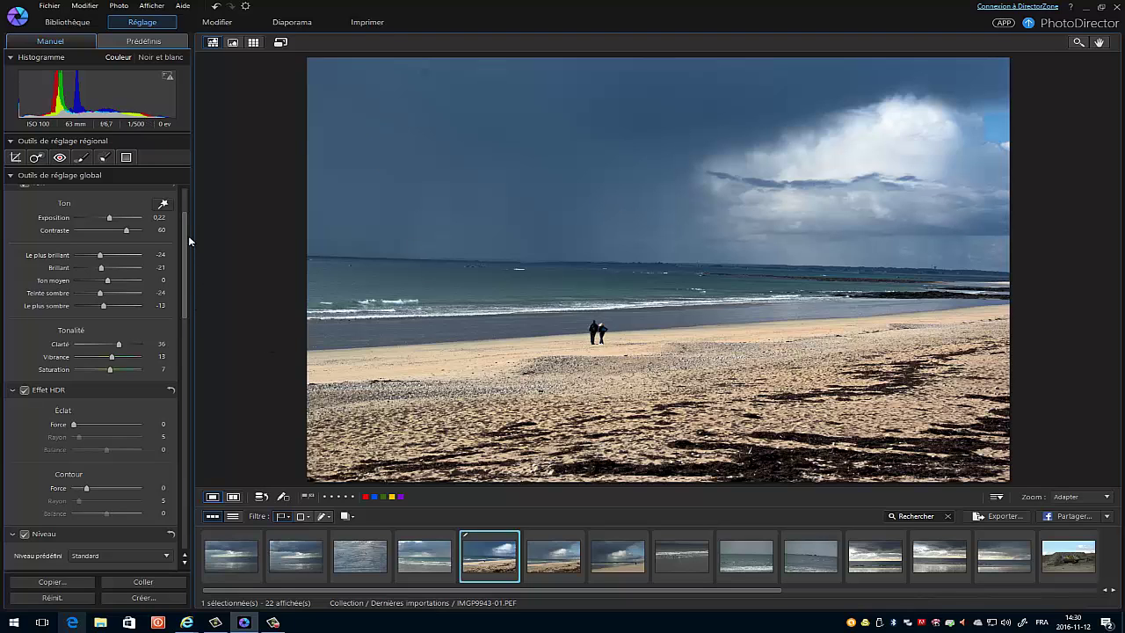
Step: Lower the sea's blue saturation directly on the photo to Bleu -66 and Bleu vert -30 with the TSL adjustment
drag(185, 284, 185, 402)
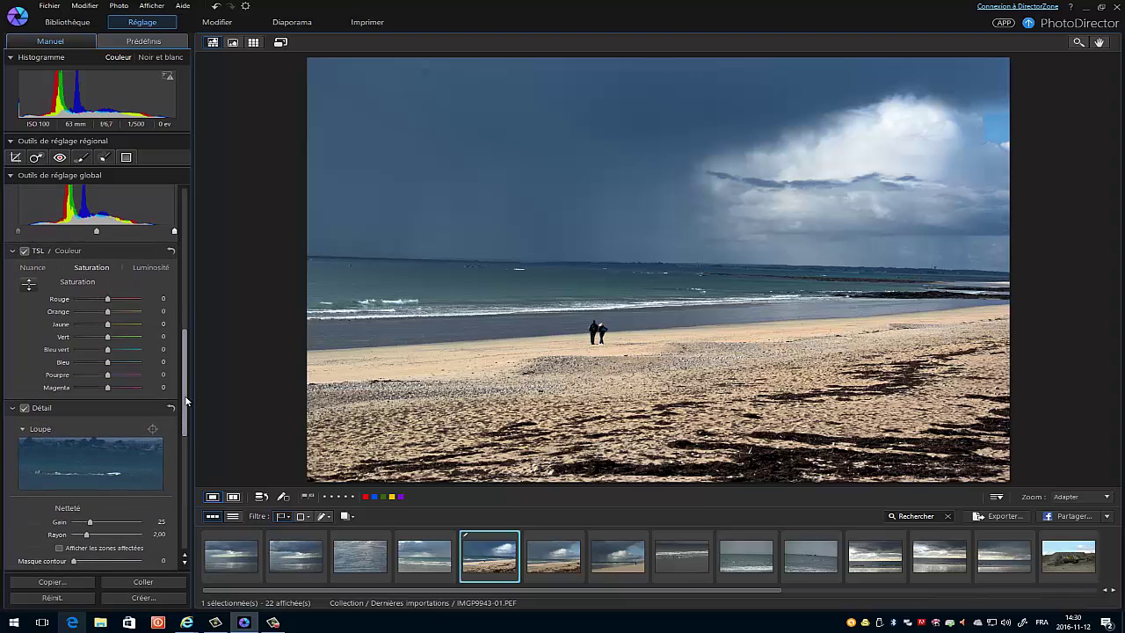
click(28, 284)
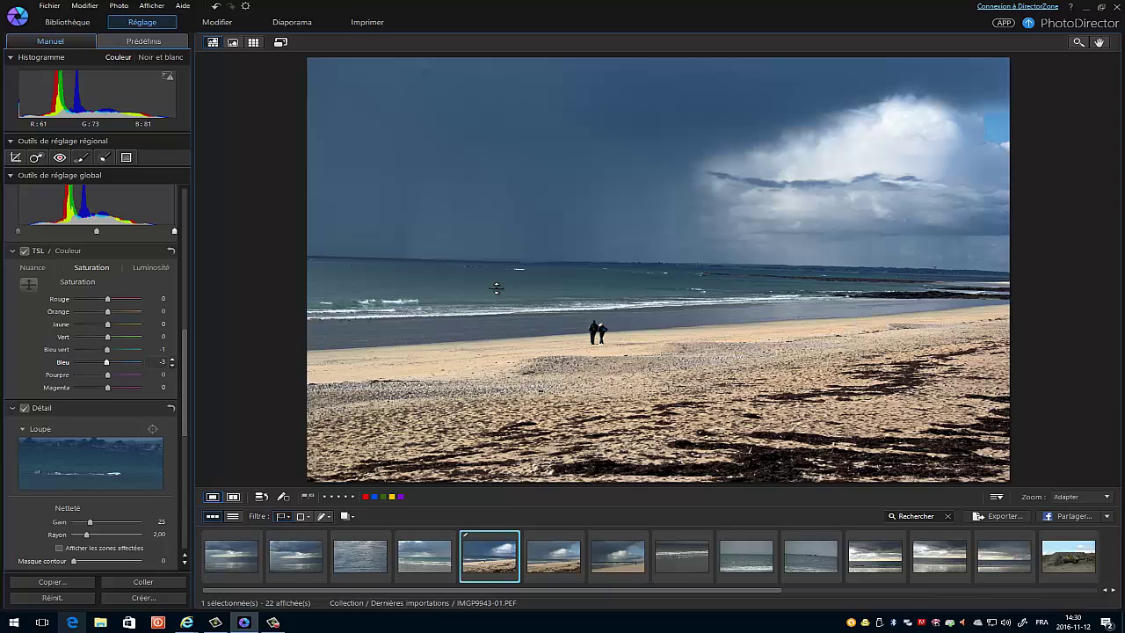
scroll(497, 288, down, 4)
scroll(496, 288, down, 4)
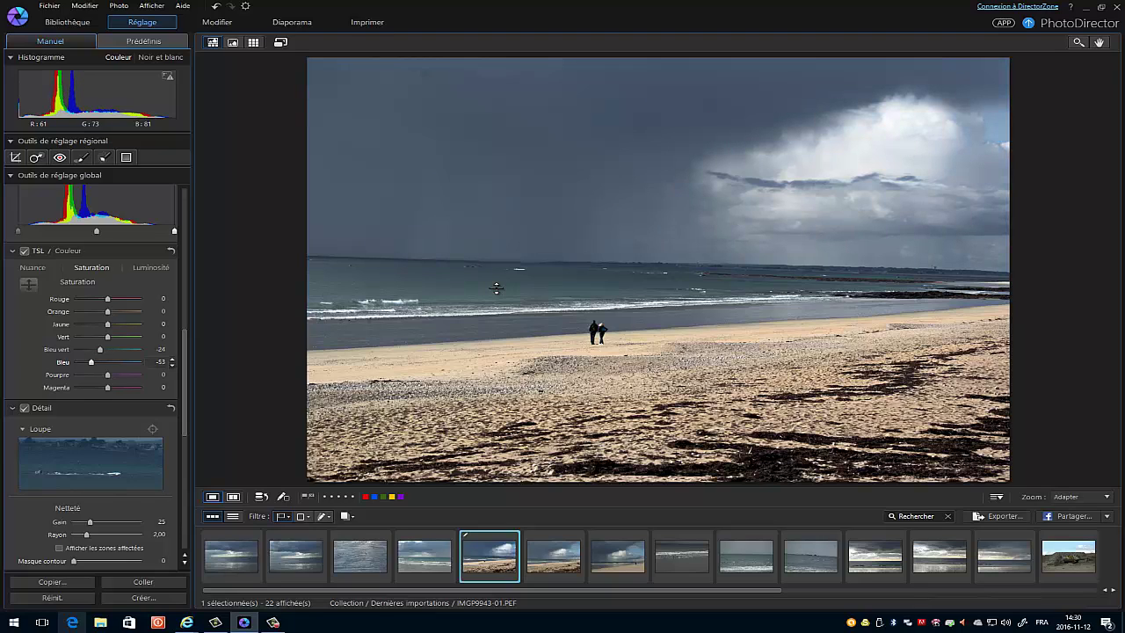
scroll(497, 288, down, 1)
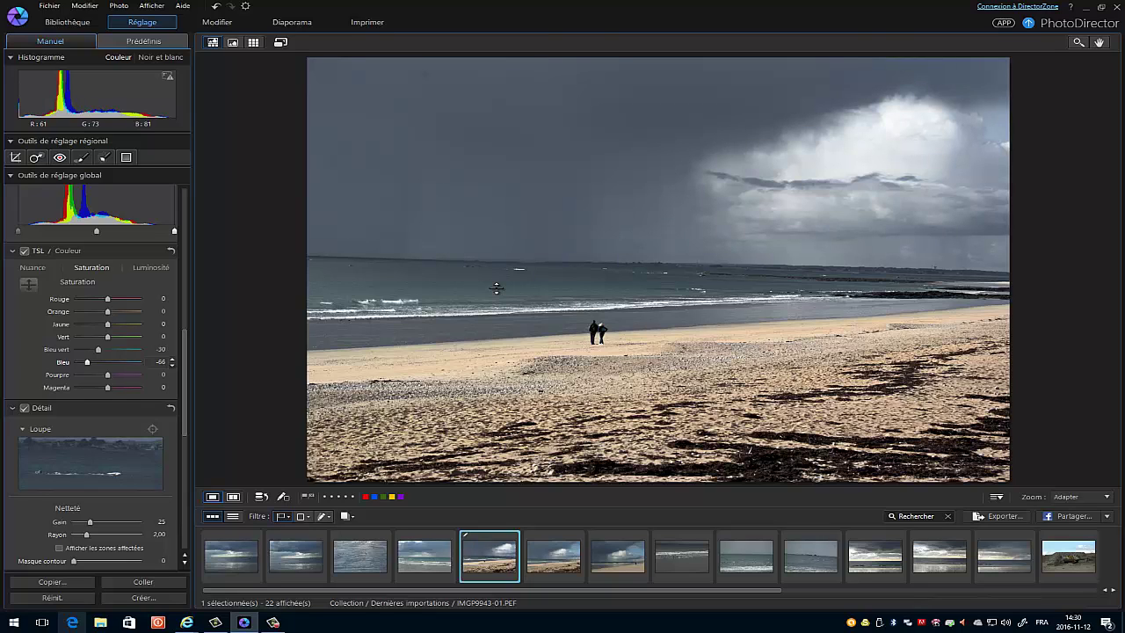
Step: Bring the Bleu and Bleu vert saturation values back to 0
scroll(496, 288, up, 3)
scroll(497, 289, up, 3)
scroll(497, 289, up, 8)
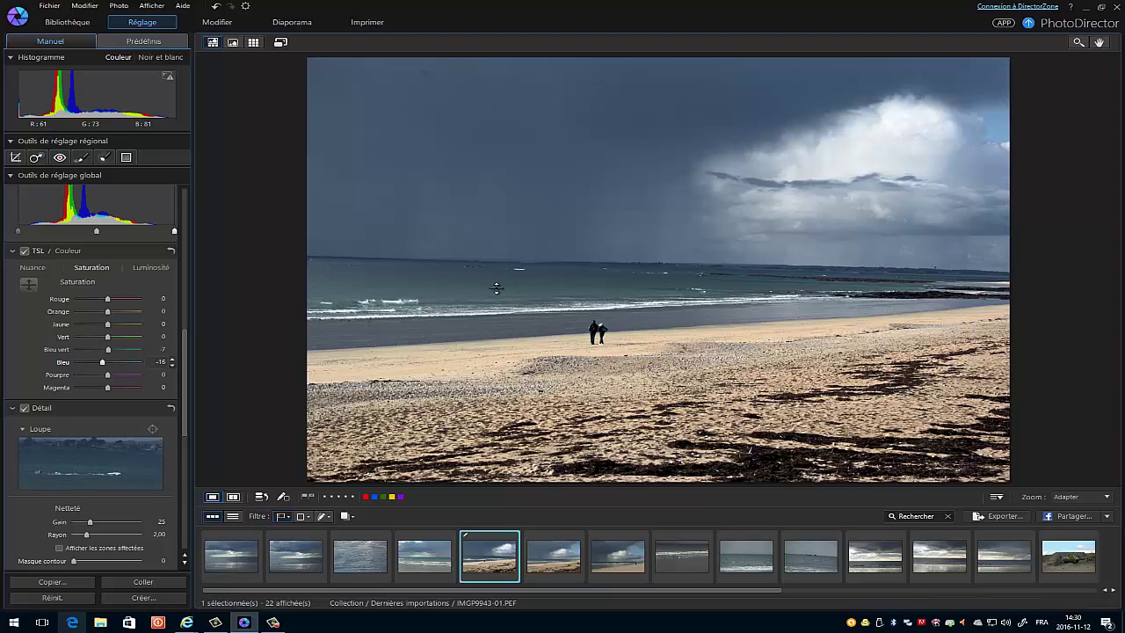
scroll(497, 288, up, 4)
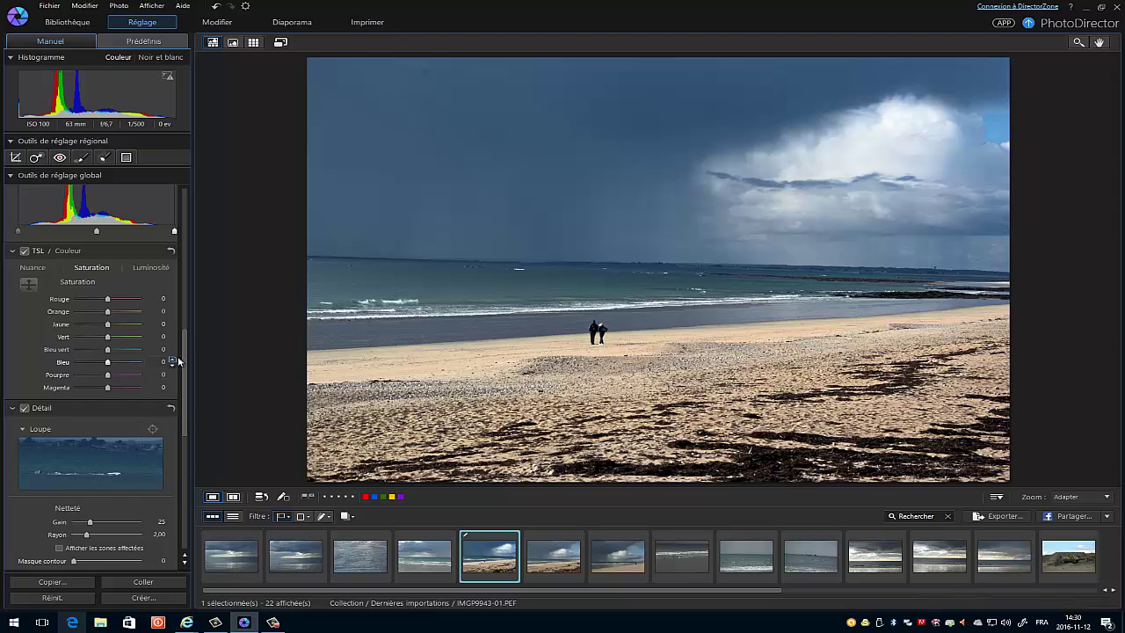
Step: Set the beach photo's sharpness (Netteté) to Gain 48 and Rayon 2,63
scroll(186, 358, down, 5)
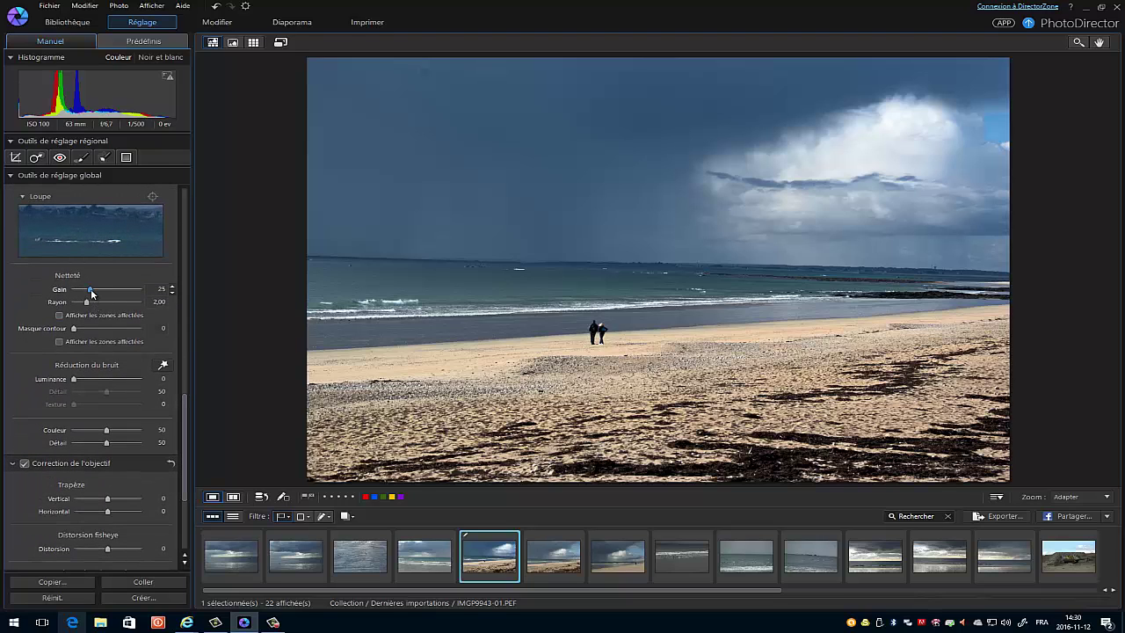
mouse_move(92, 293)
mouse_down()
mouse_move(132, 295)
mouse_move(107, 295)
mouse_up()
drag(85, 303, 93, 306)
scroll(113, 299, down, 2)
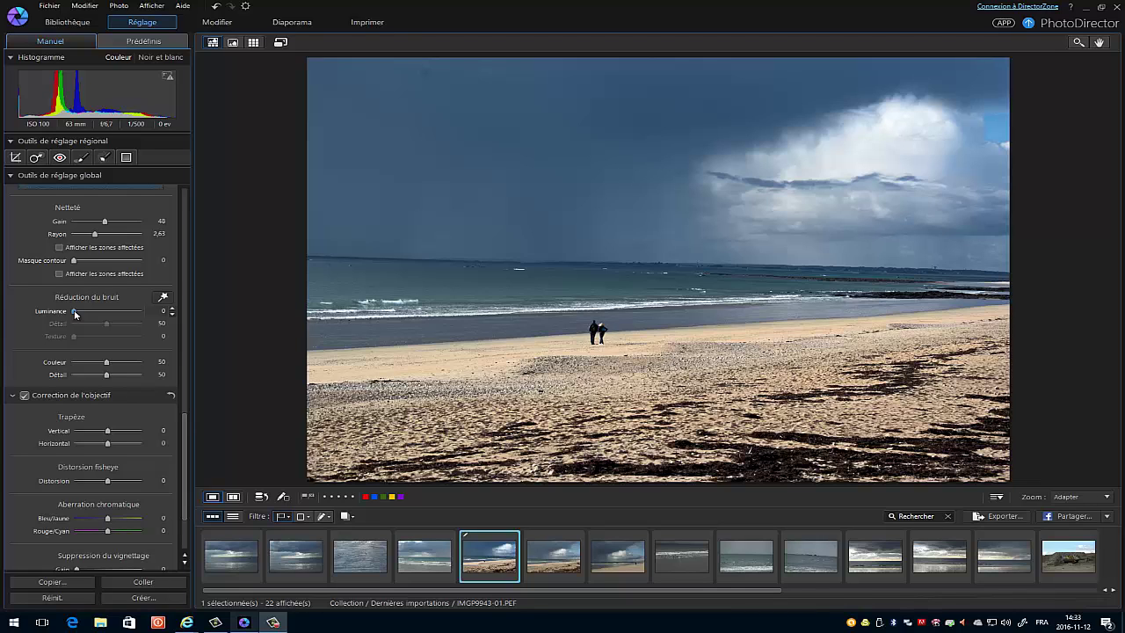
Step: Examine the beach photo's EXIF metadata in the library, including its ISO value
click(79, 27)
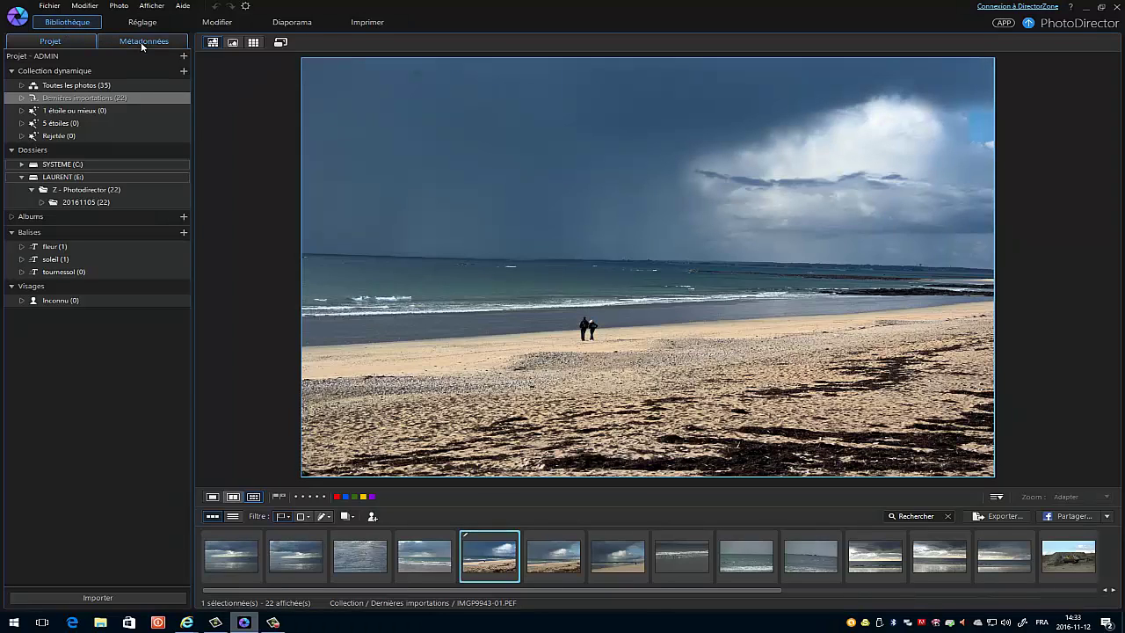
click(141, 44)
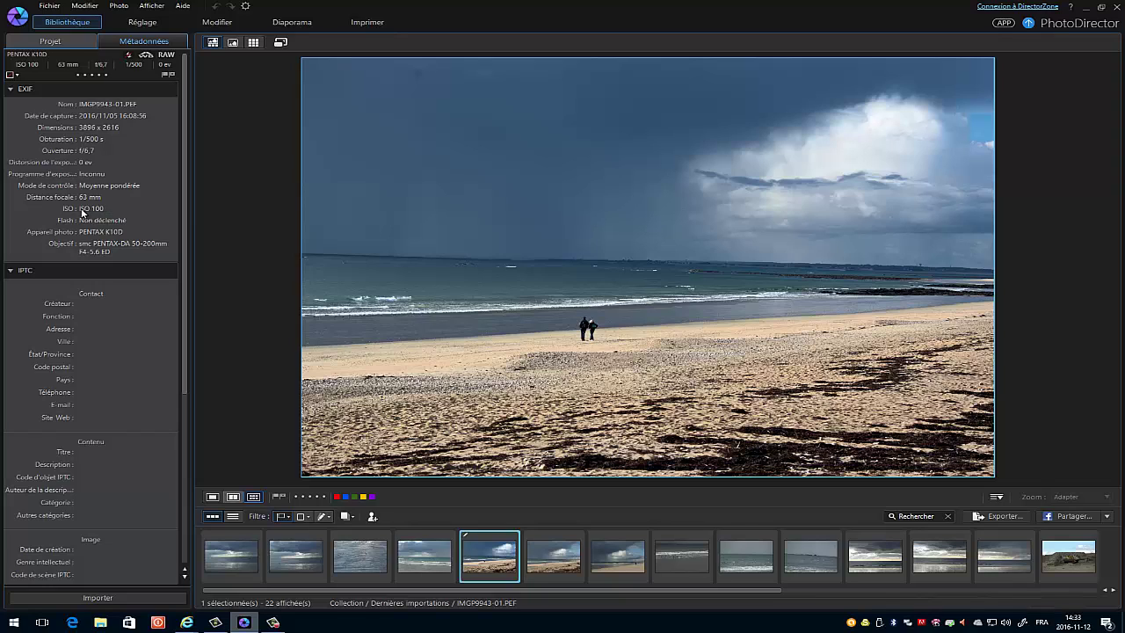
click(88, 7)
click(89, 7)
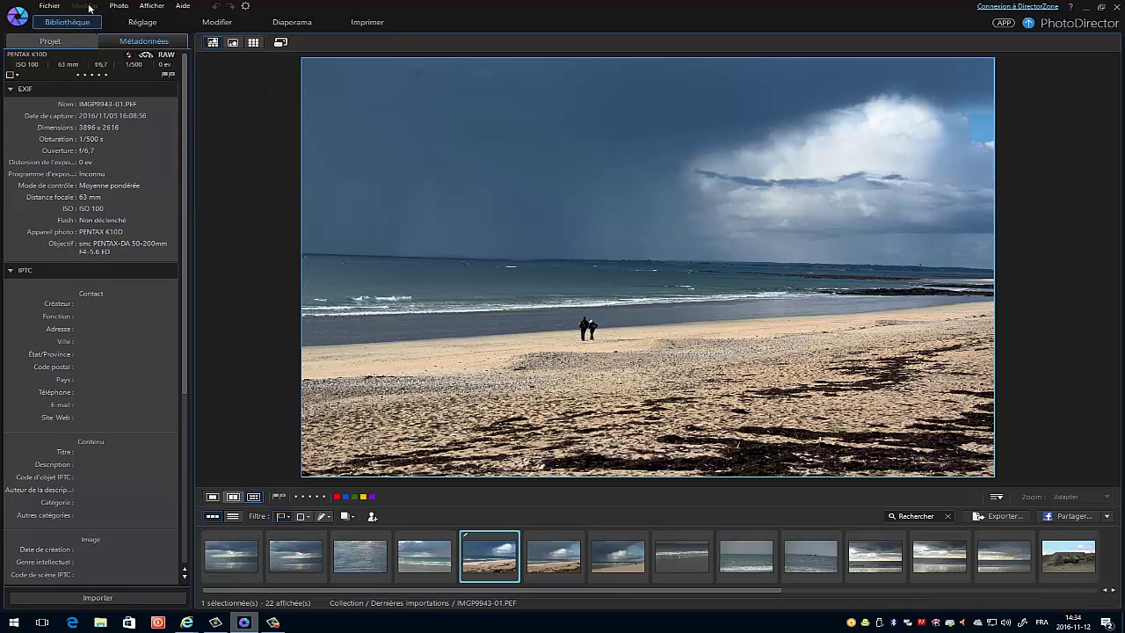
Step: Return to the manual adjustments and set the noise reduction to Luminance 48 and Texture 57
click(134, 23)
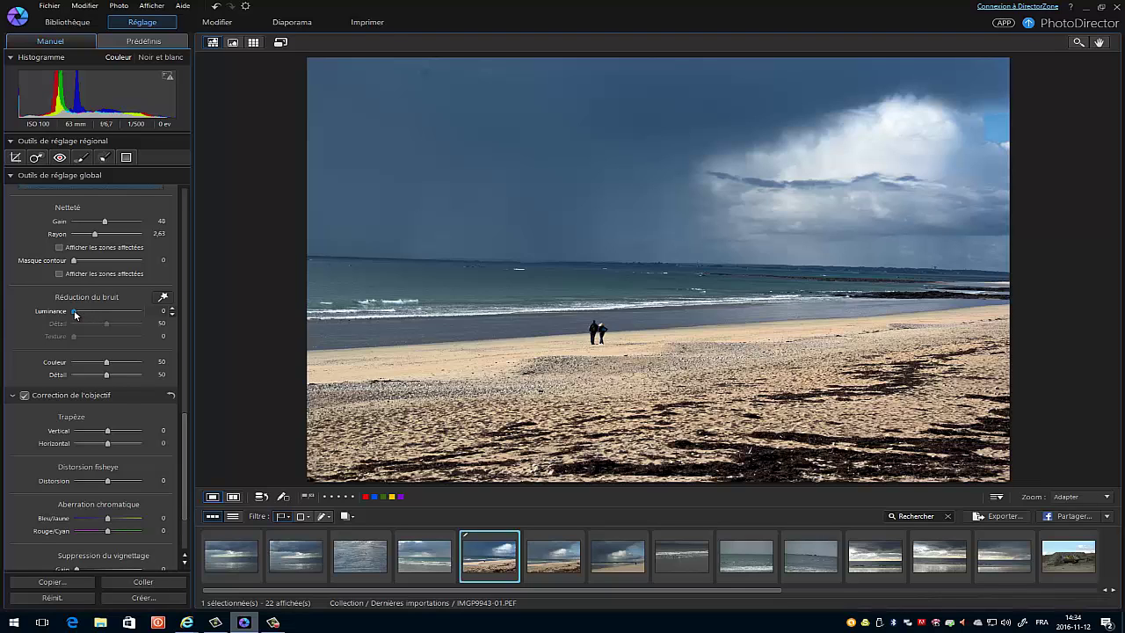
drag(76, 315, 97, 314)
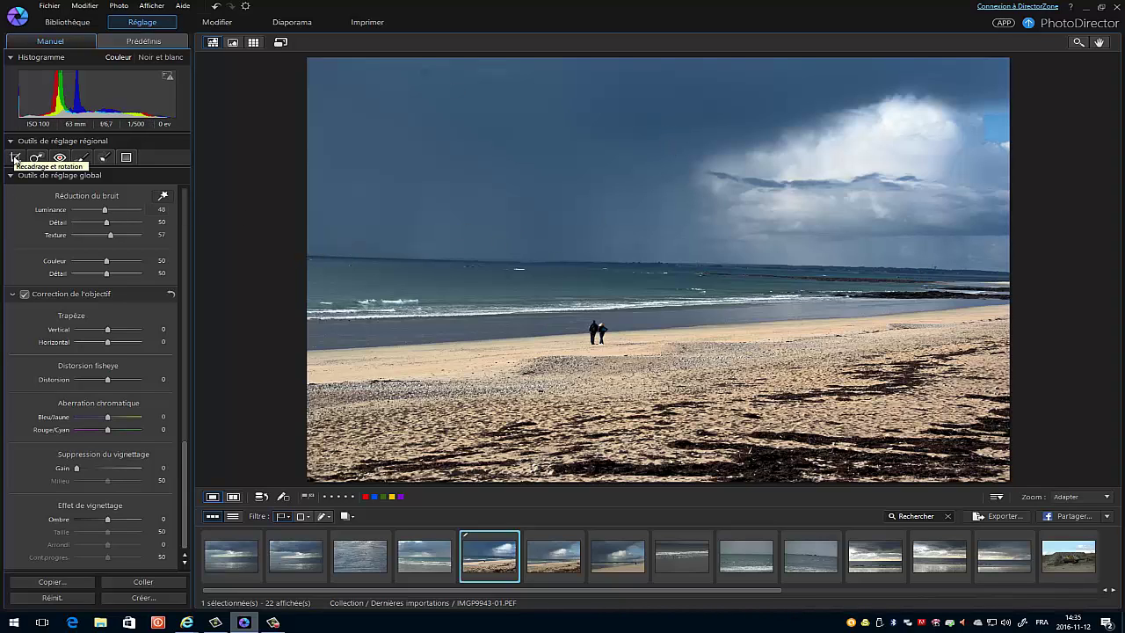
Step: Straighten the beach photo along the sea's horizon line and apply the rotation
click(15, 158)
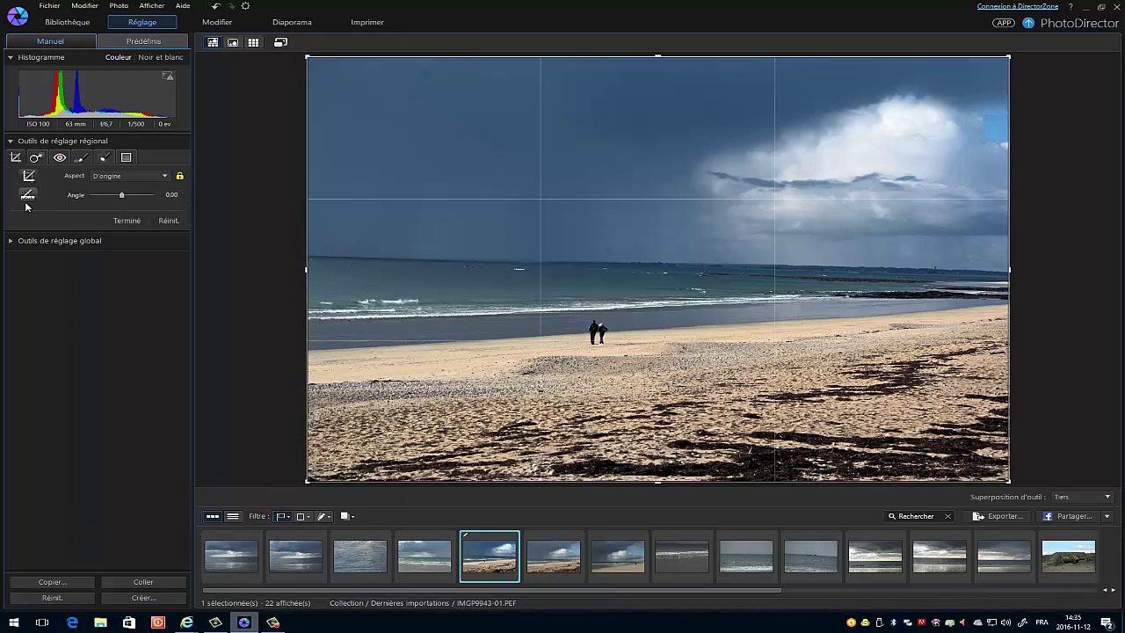
click(28, 196)
mouse_move(307, 256)
mouse_down()
mouse_move(535, 278)
mouse_move(945, 278)
mouse_up()
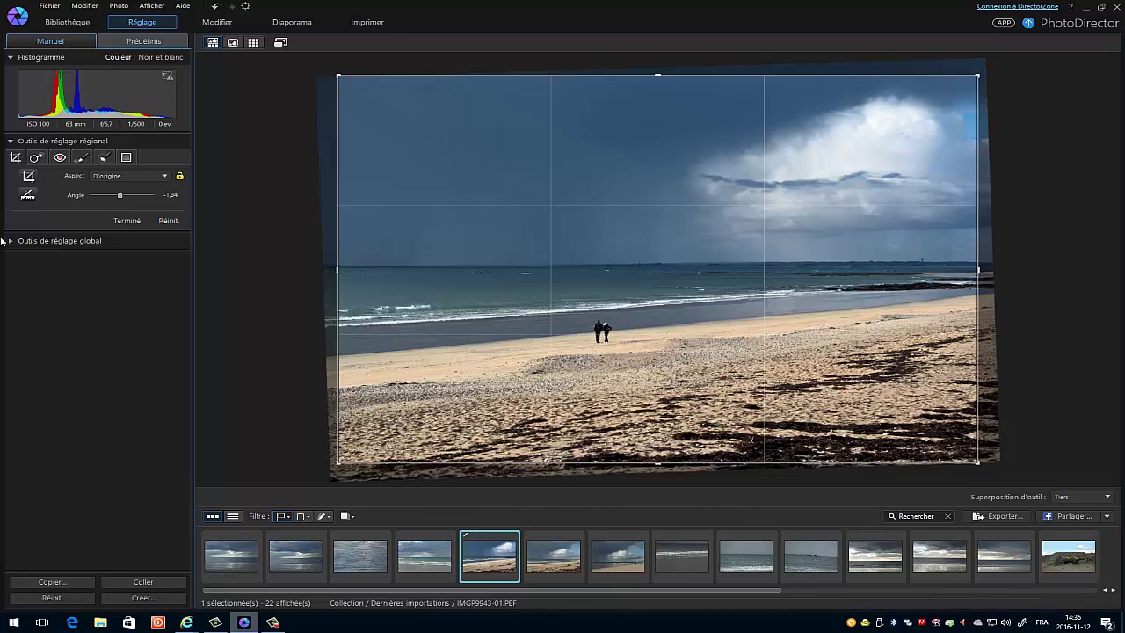
click(127, 221)
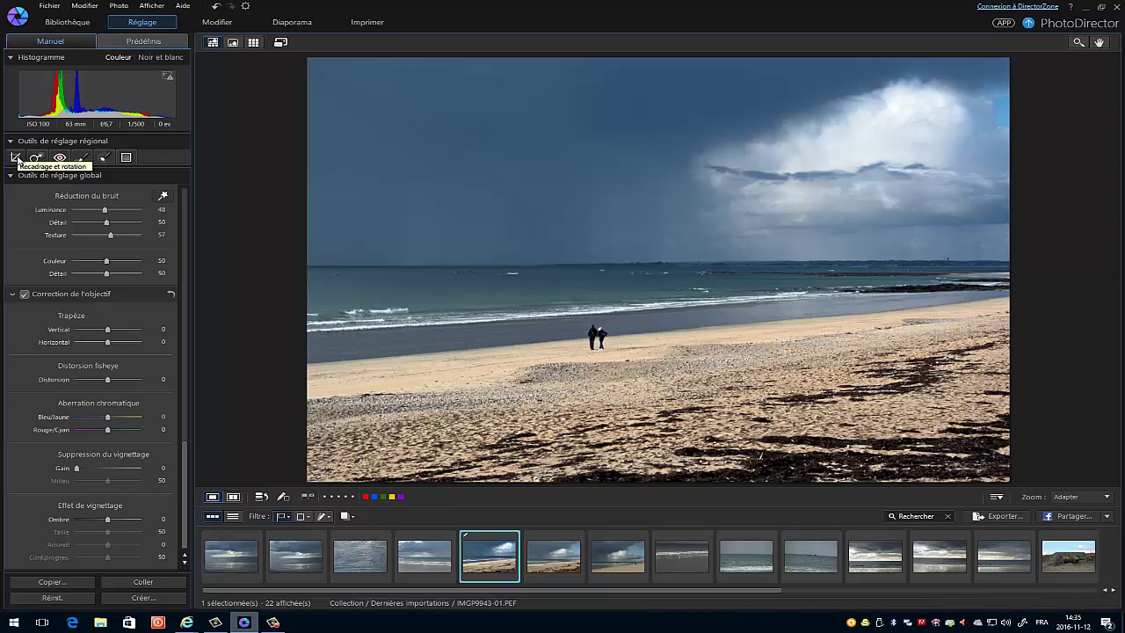
Step: Try the 1x1, 7x5 and 16x9 crop ratios on the beach photo, lower the frame's upper edge, and discard the crop
click(17, 158)
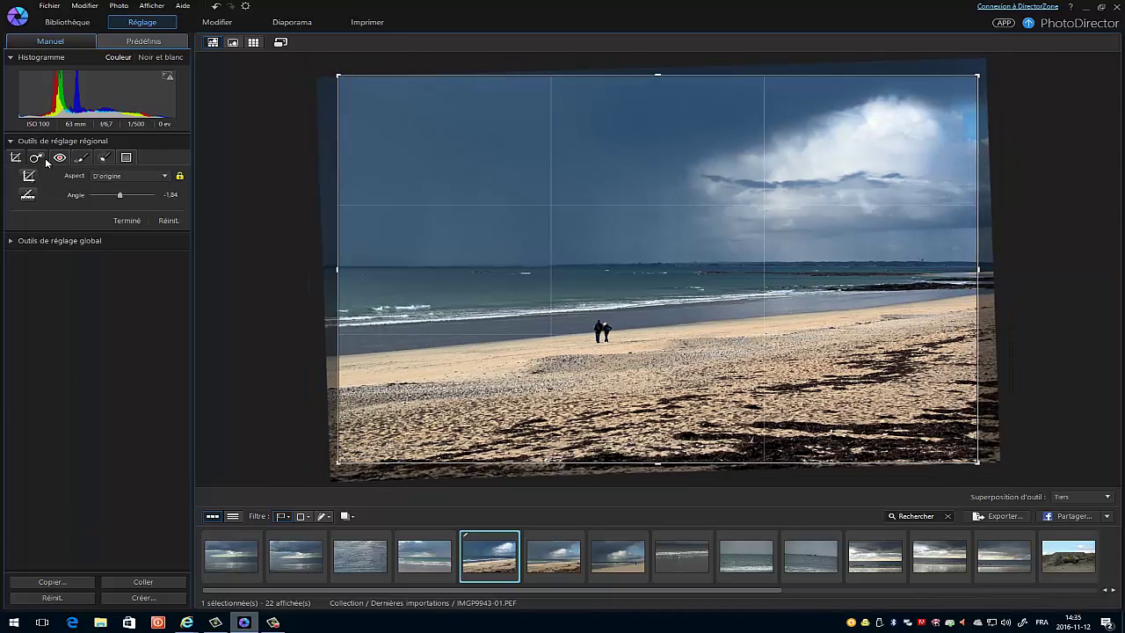
click(29, 176)
click(164, 179)
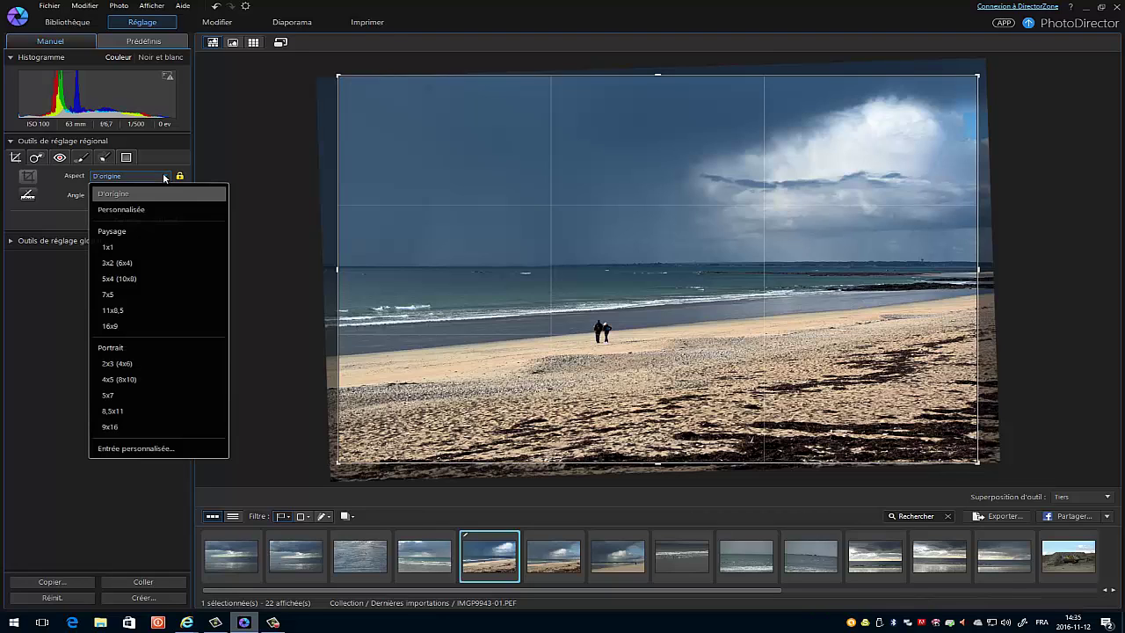
click(114, 248)
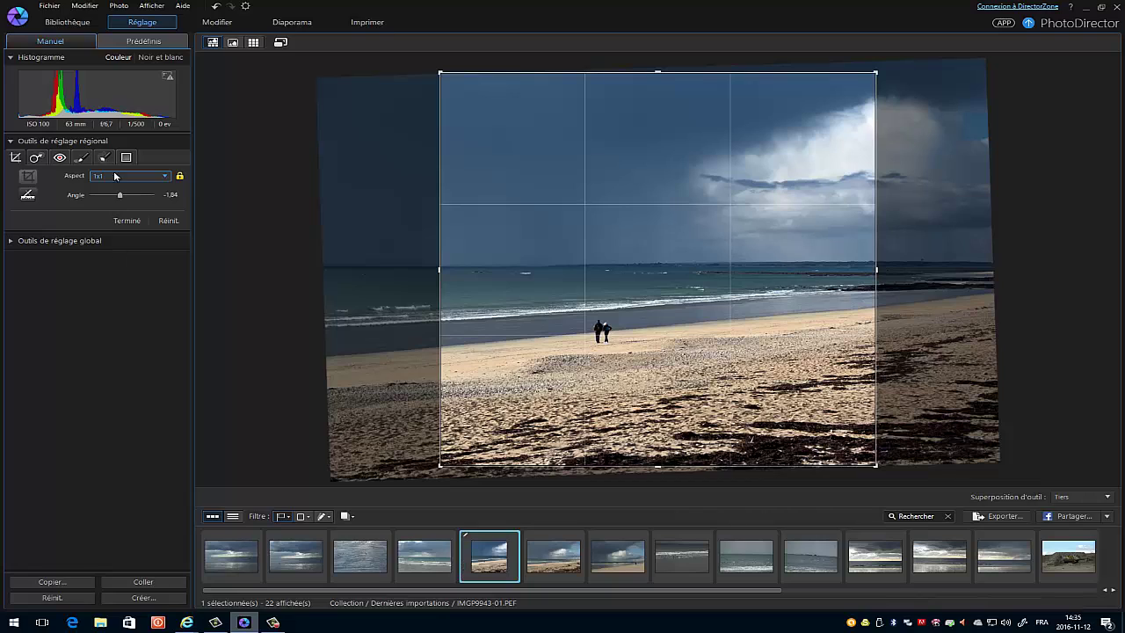
click(165, 179)
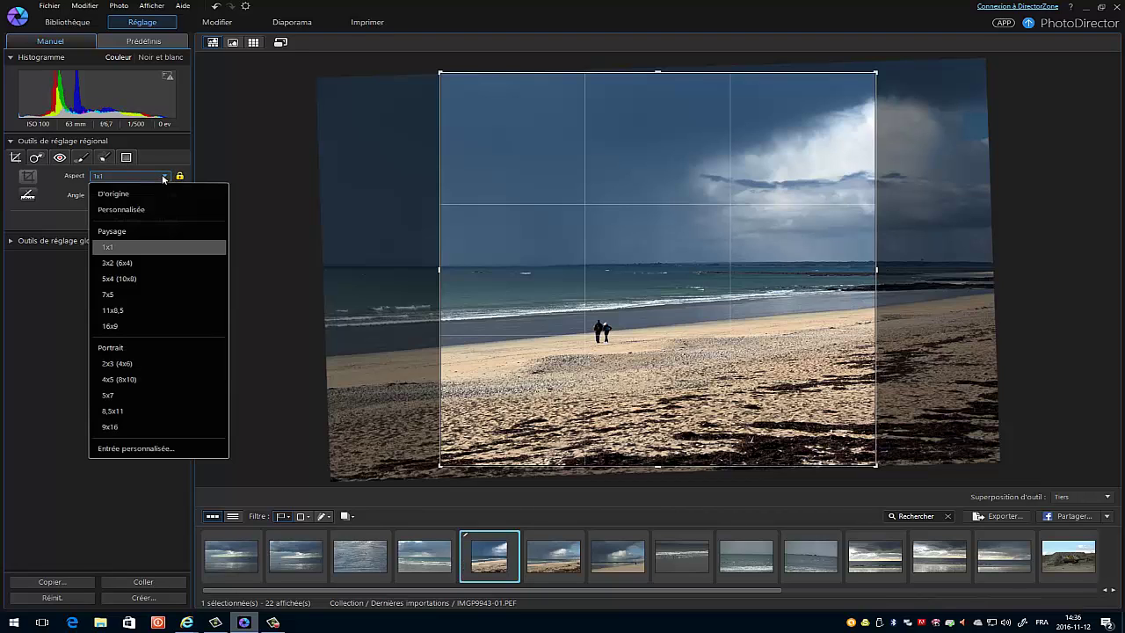
click(111, 296)
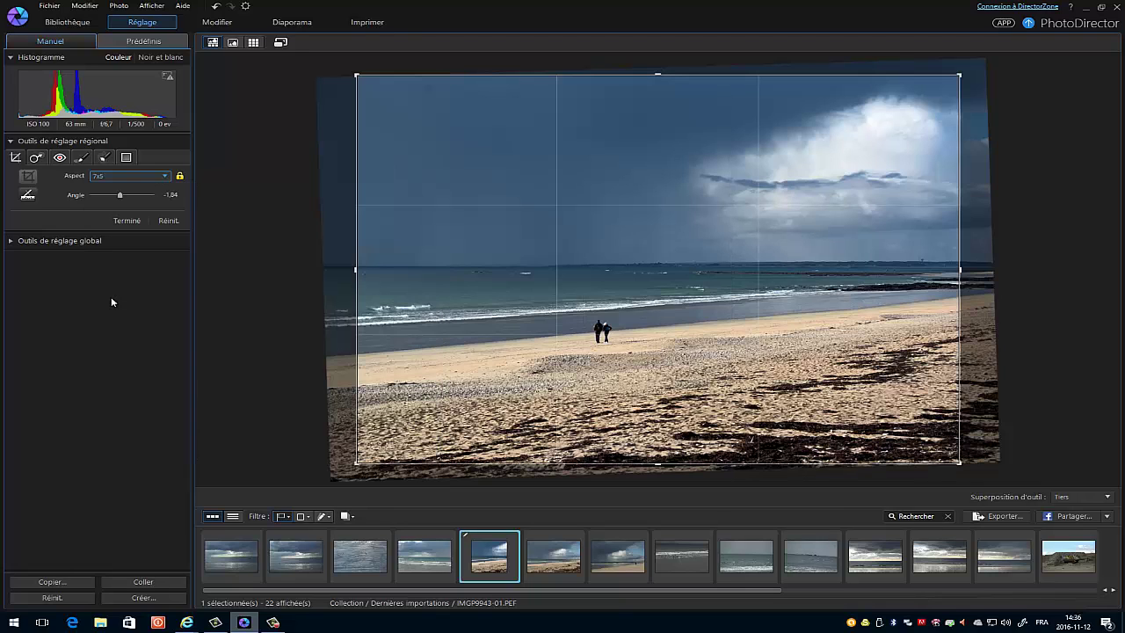
click(165, 176)
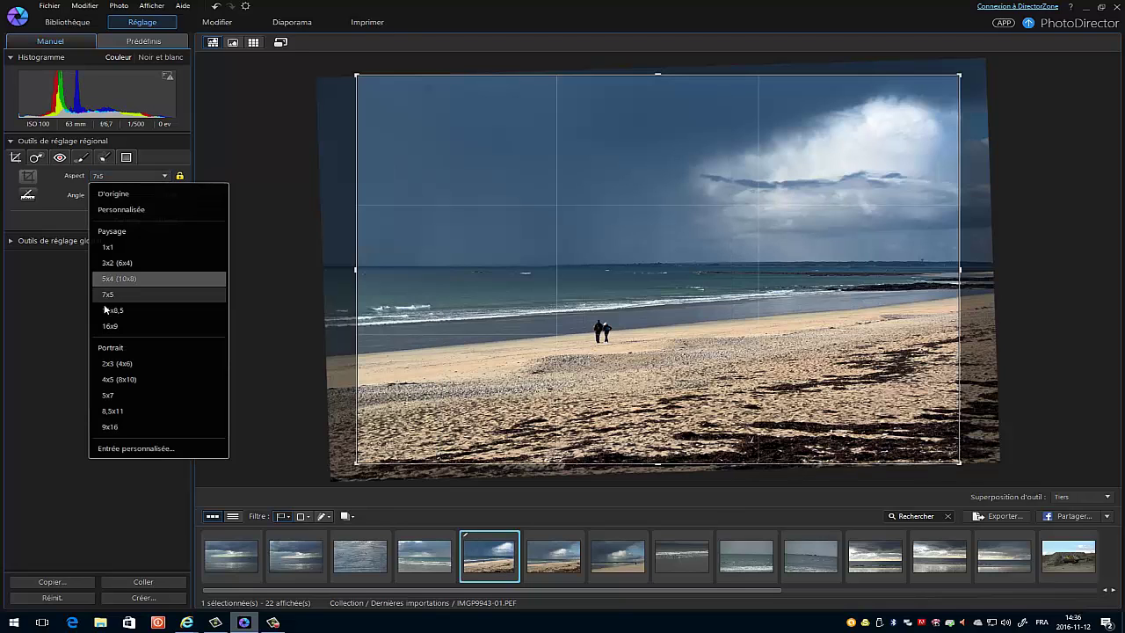
click(114, 327)
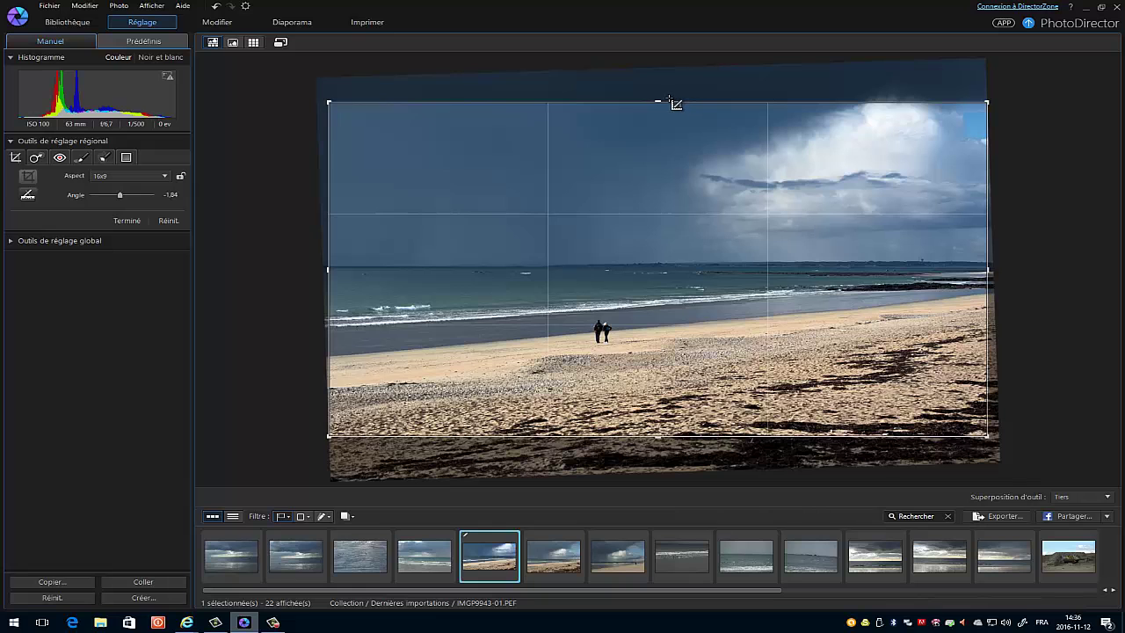
drag(657, 101, 661, 135)
key(Escape)
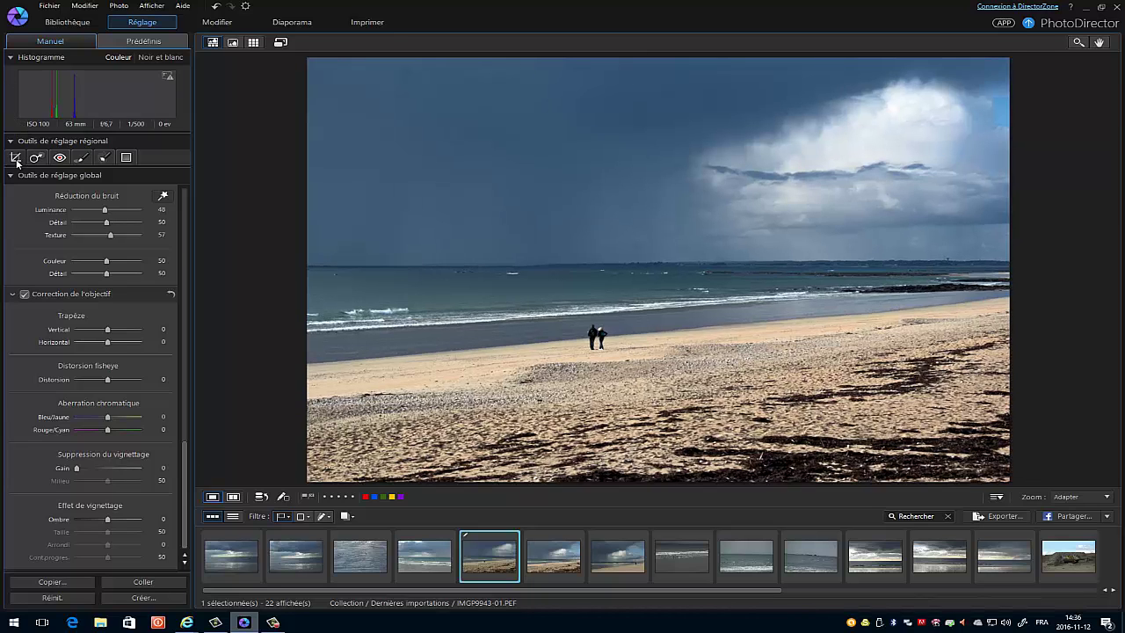
Step: Unlock the crop's aspect ratio and narrow the frame from above and below into a wide strip around the shoreline
click(15, 157)
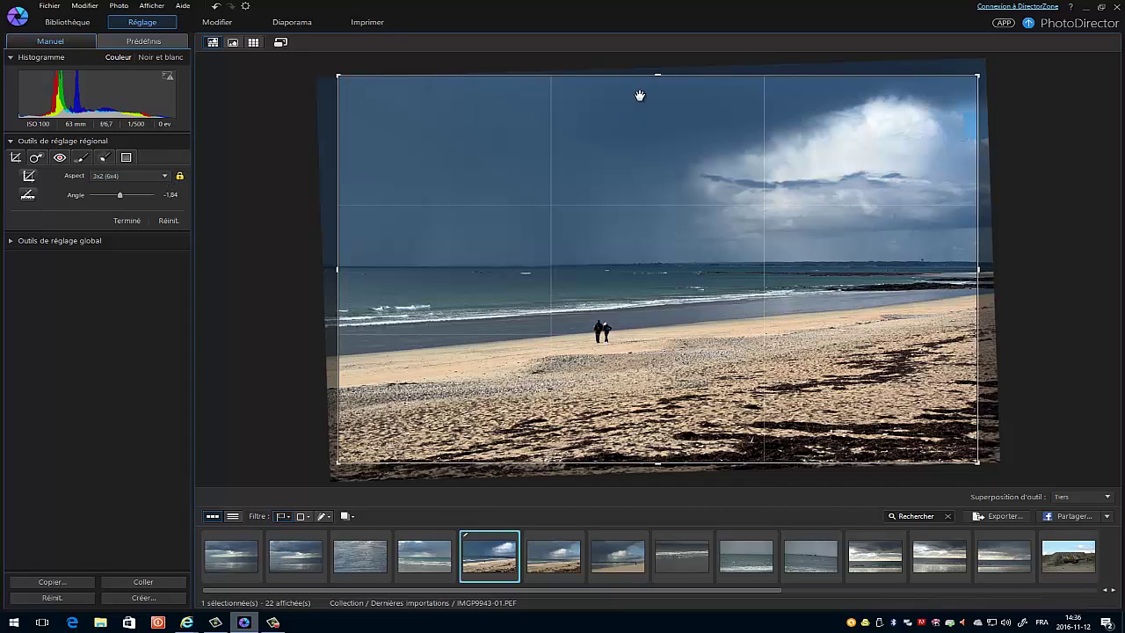
click(168, 177)
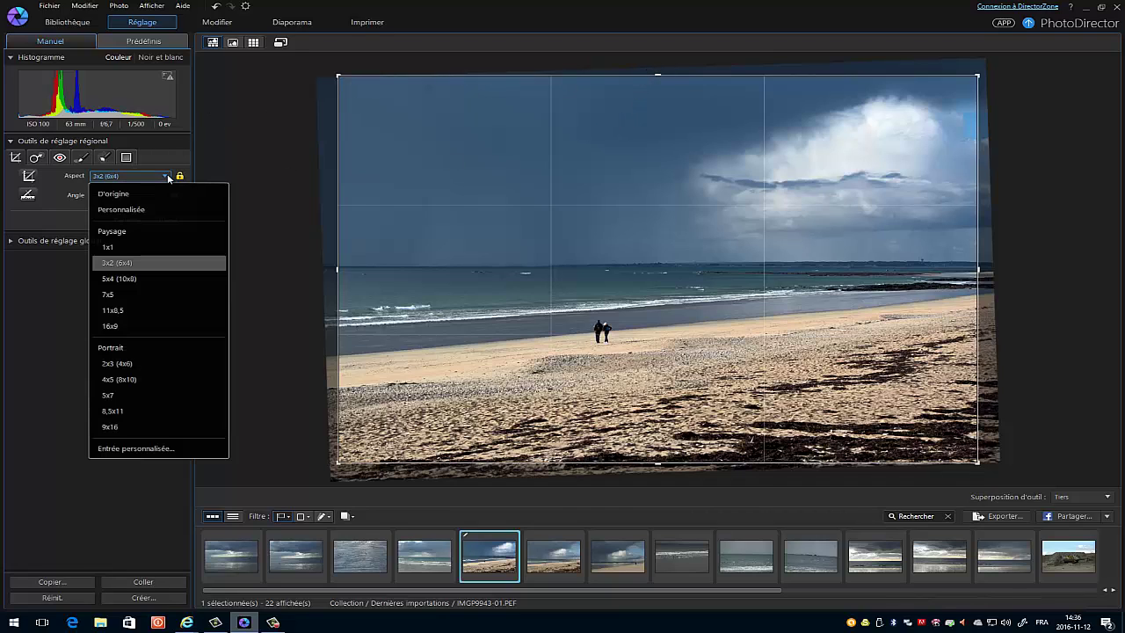
click(168, 177)
click(180, 176)
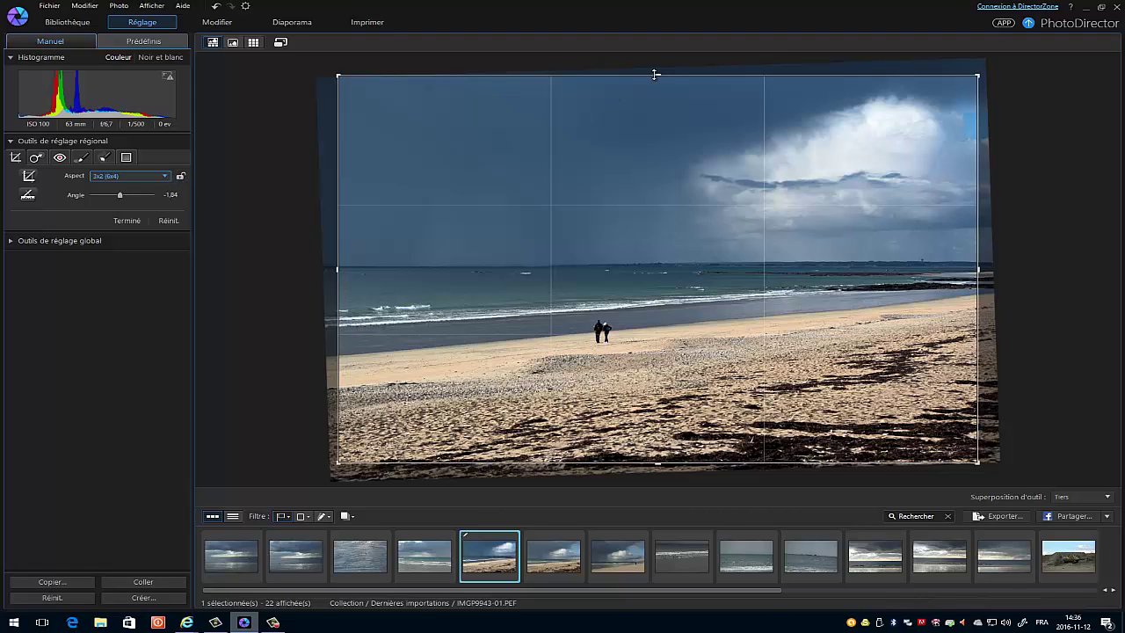
drag(657, 77, 659, 212)
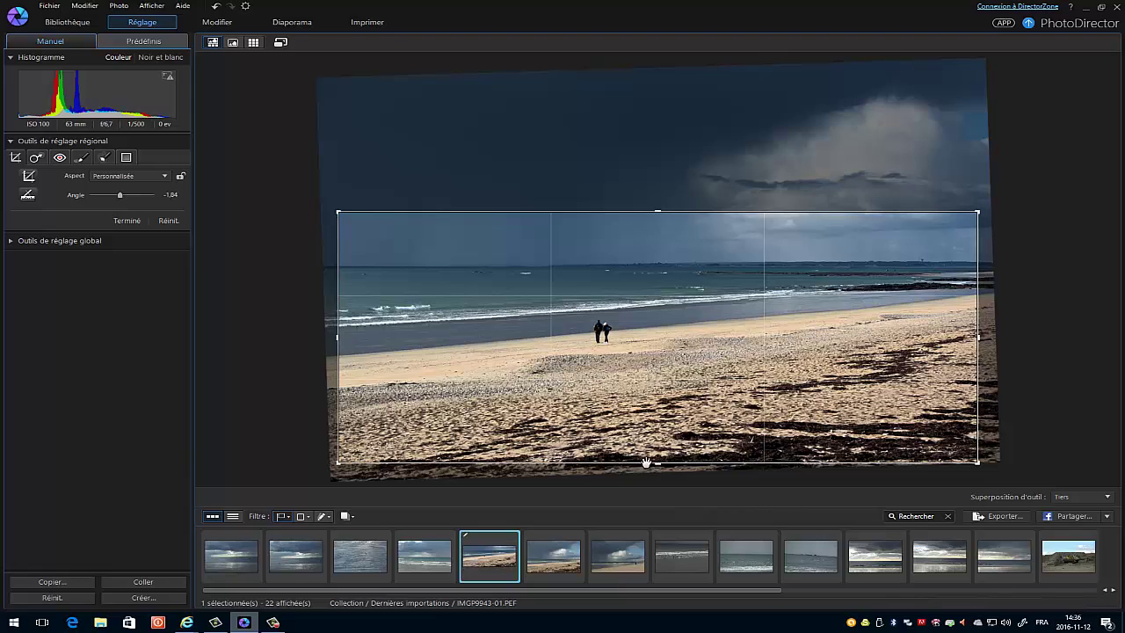
drag(658, 464, 657, 437)
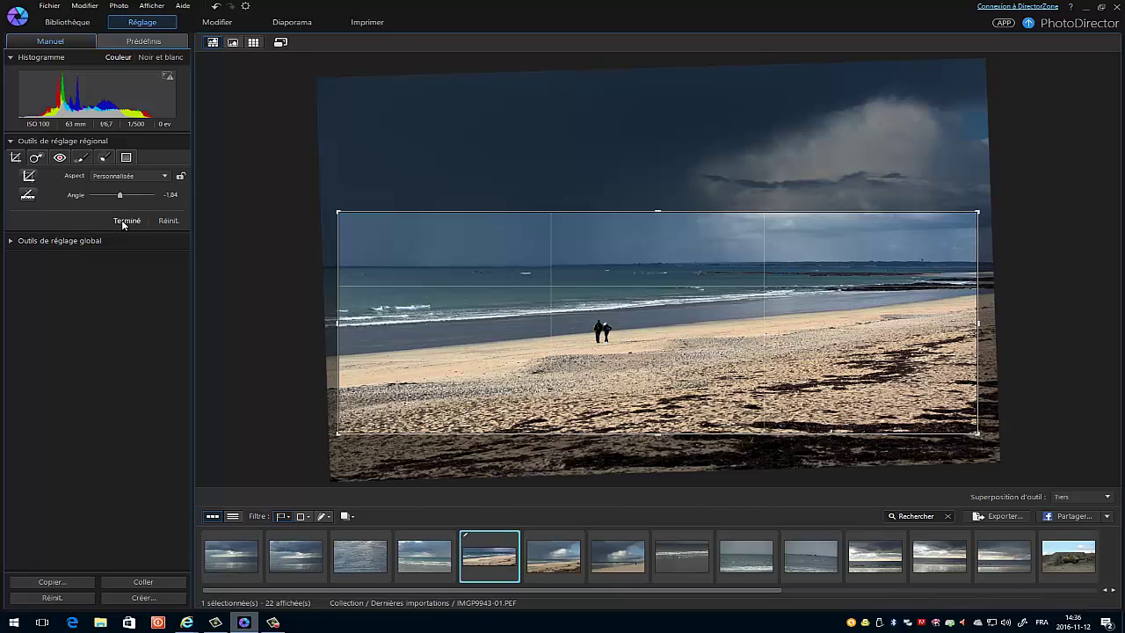
Step: Reset the crop and rotation, try trimming only the sky with the ratio unlocked, and restore the full frame
click(169, 223)
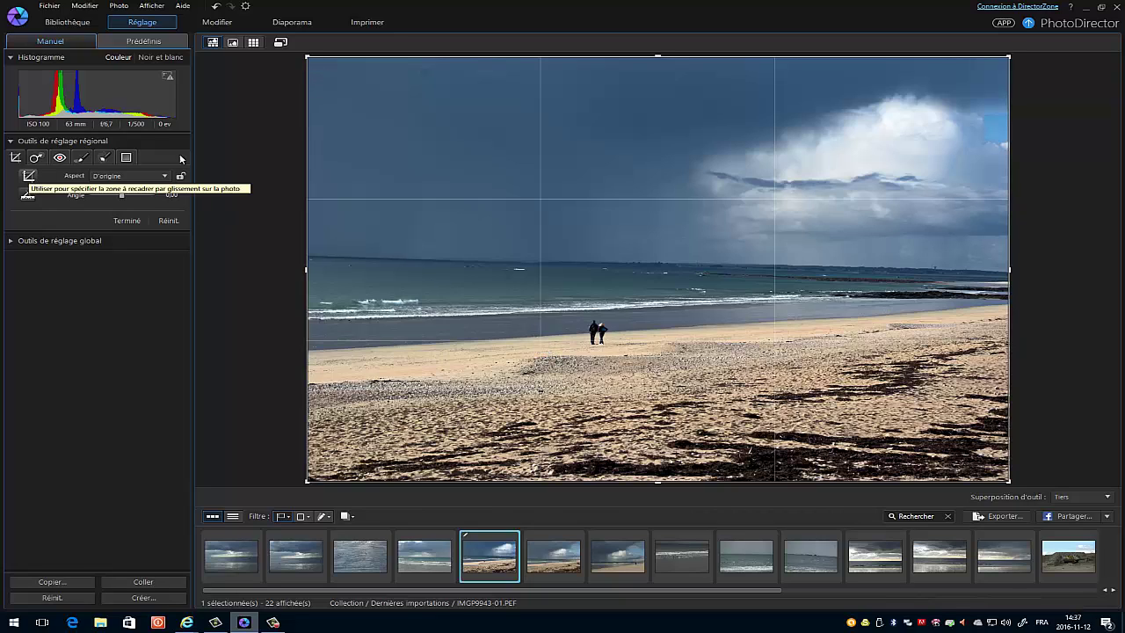
drag(306, 57, 306, 132)
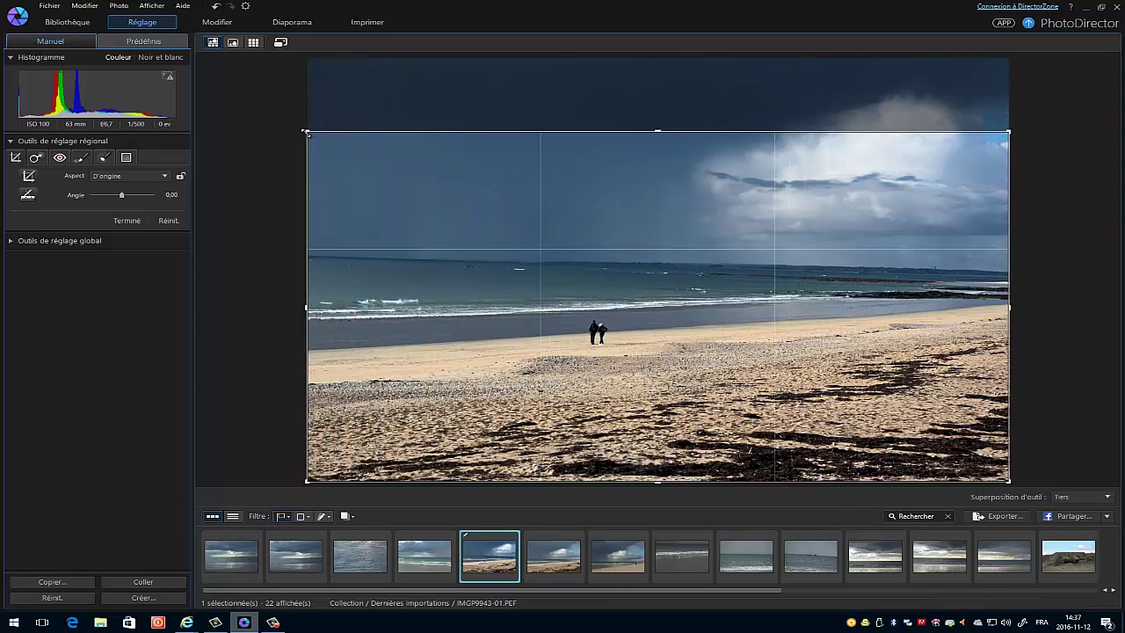
drag(271, 96, 264, 10)
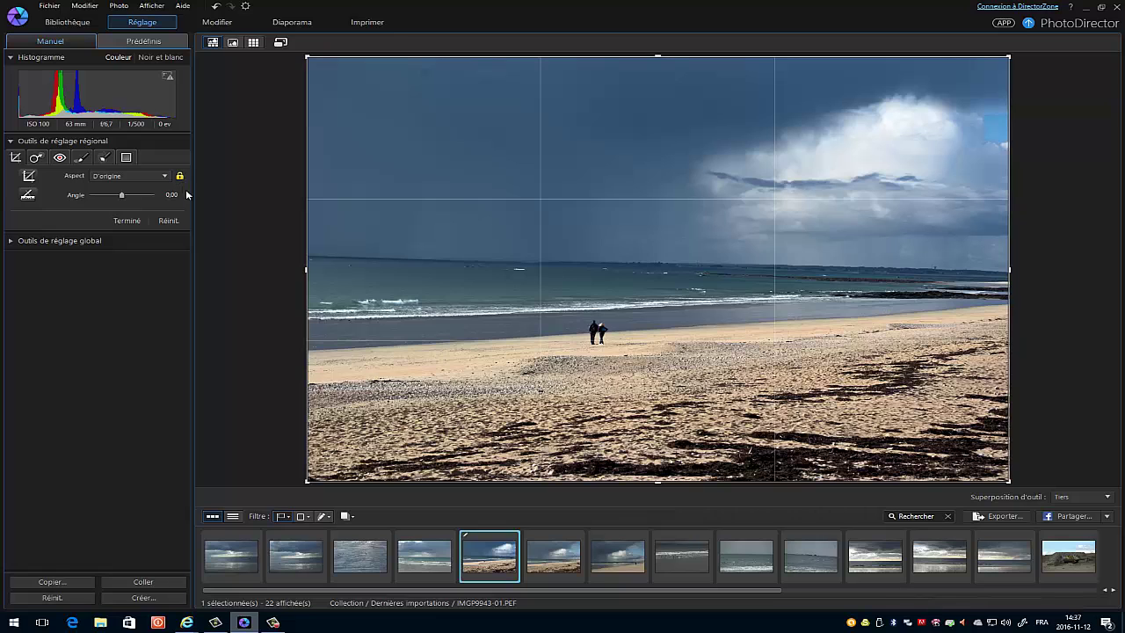
Step: Crop the beach photo around the walking couple with the original aspect ratio locked, and apply the crop
drag(305, 56, 591, 253)
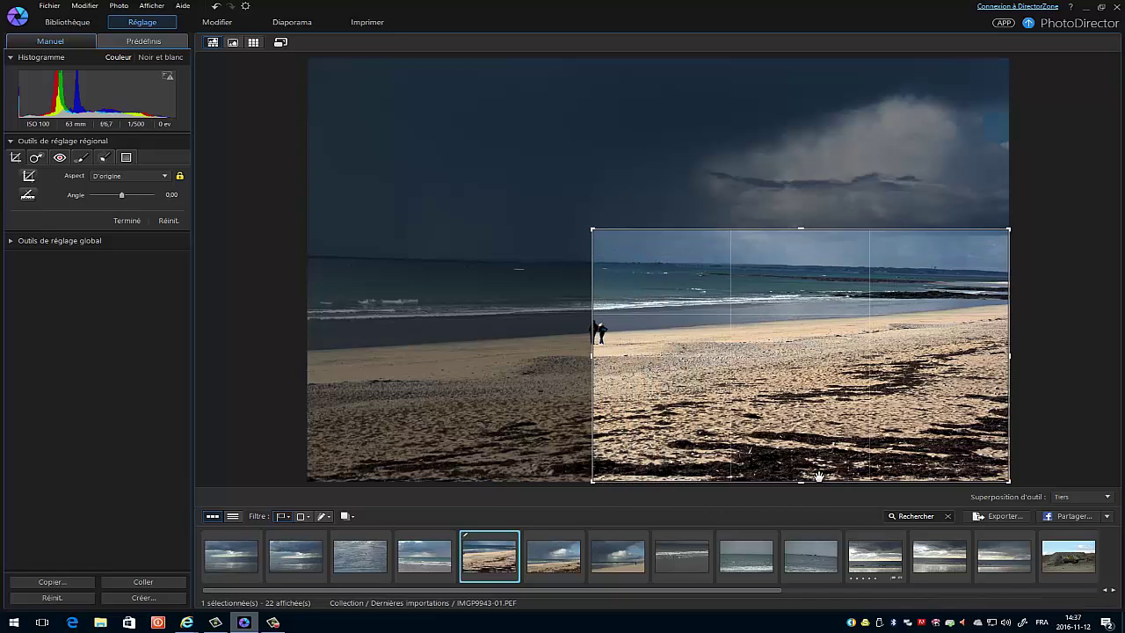
drag(832, 349, 643, 320)
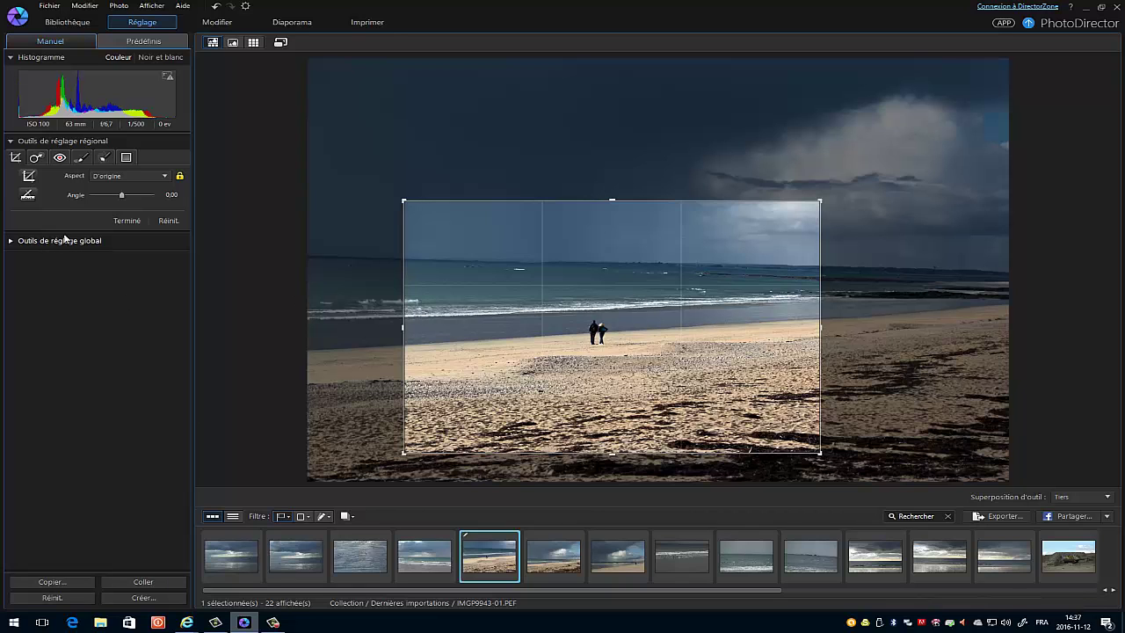
click(126, 221)
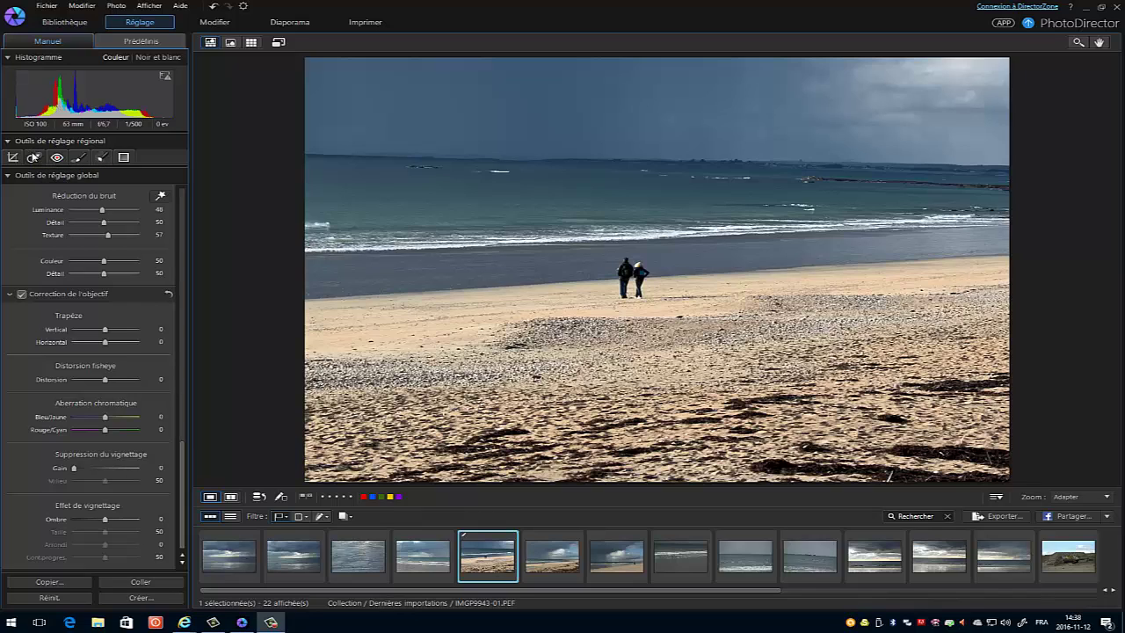
Step: Activate spot removal for the beach photo and reset all of the photo's adjustments
click(35, 159)
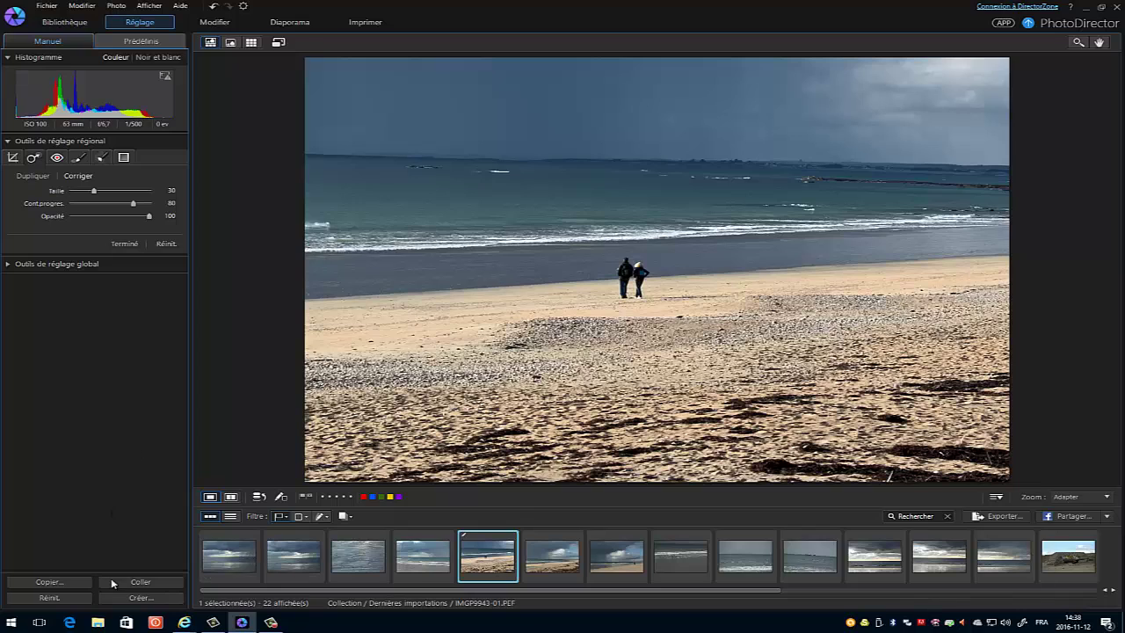
click(62, 600)
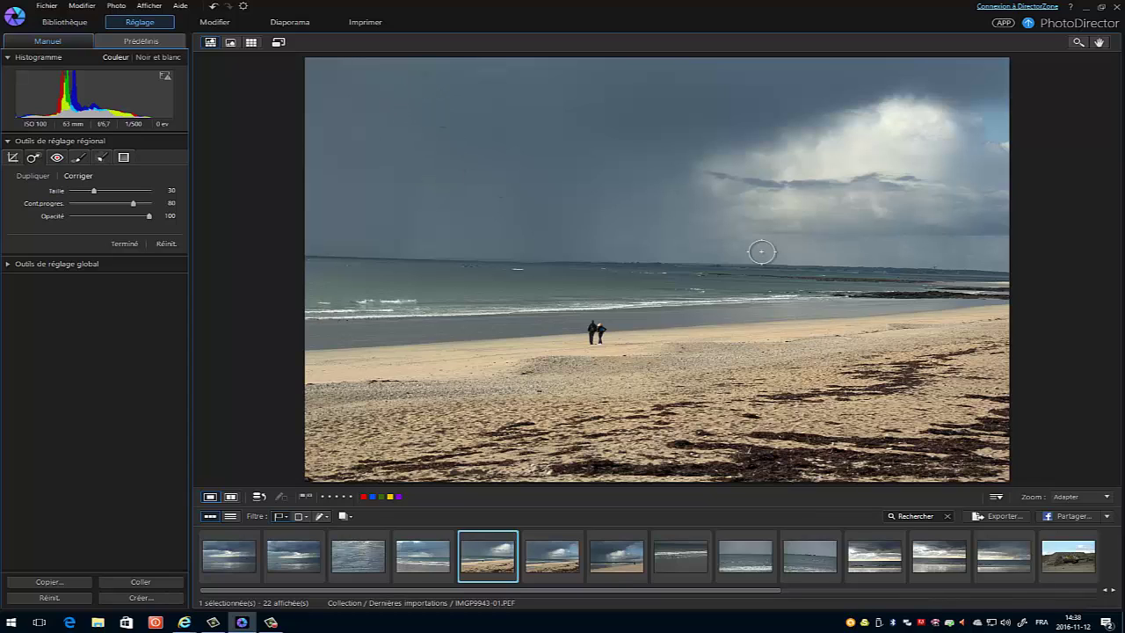
Step: Set the spot removal brush size to 20, heal the dark spot near the sky's upper edge, and finish the correction
scroll(417, 73, down, 3)
scroll(428, 116, up, 3)
scroll(425, 115, up, 3)
scroll(423, 117, up, 20)
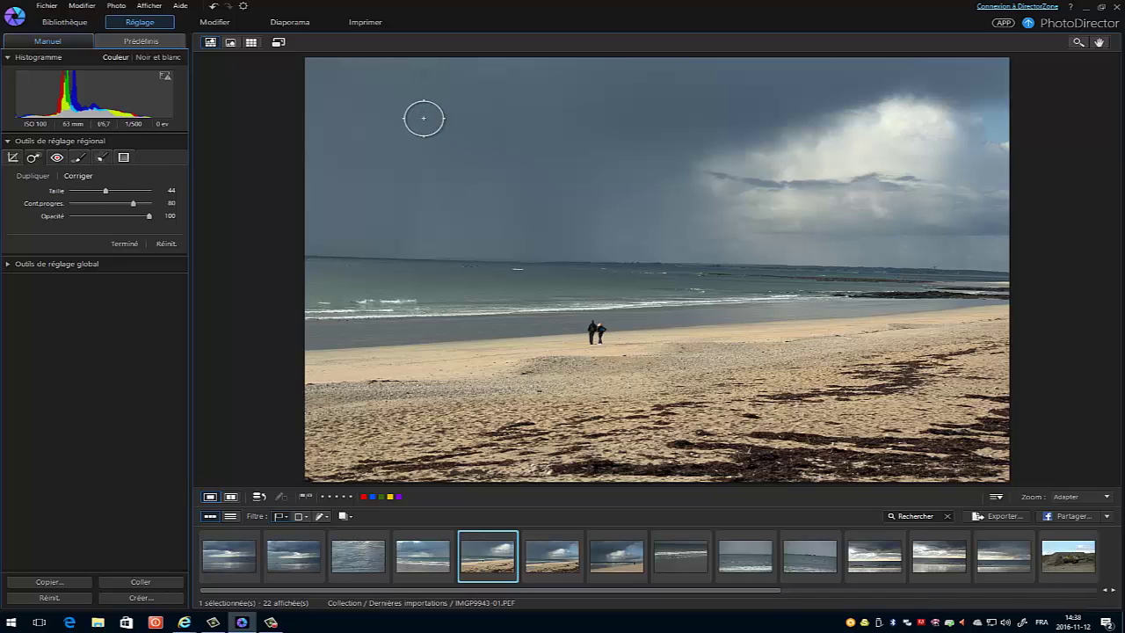
scroll(422, 118, up, 5)
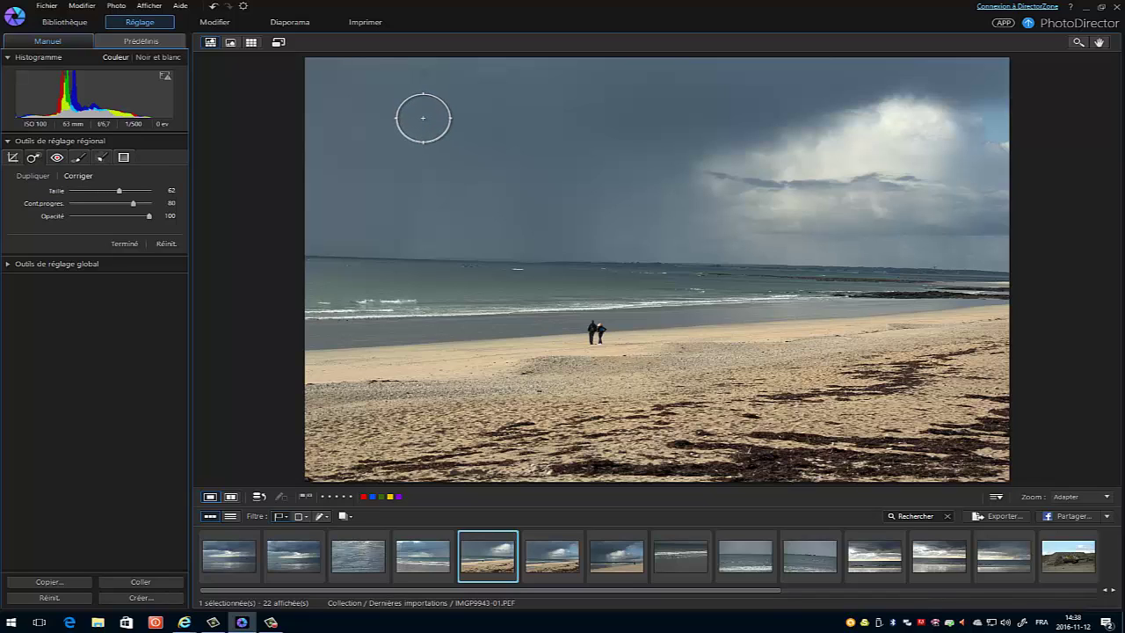
scroll(422, 117, down, 20)
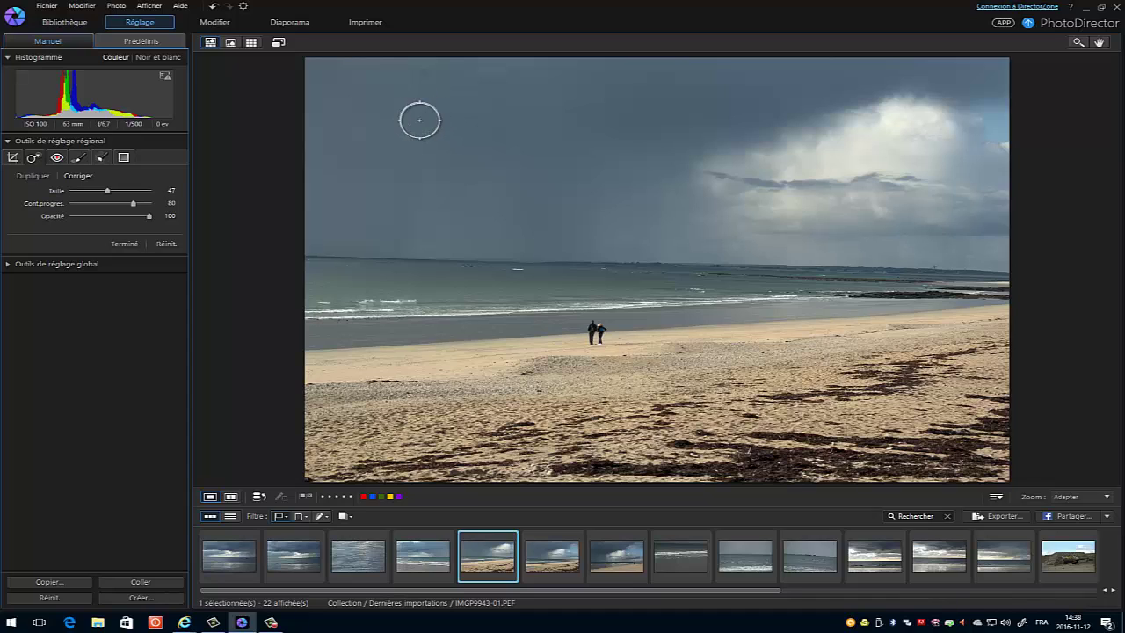
scroll(415, 115, down, 17)
scroll(415, 112, down, 2)
click(424, 72)
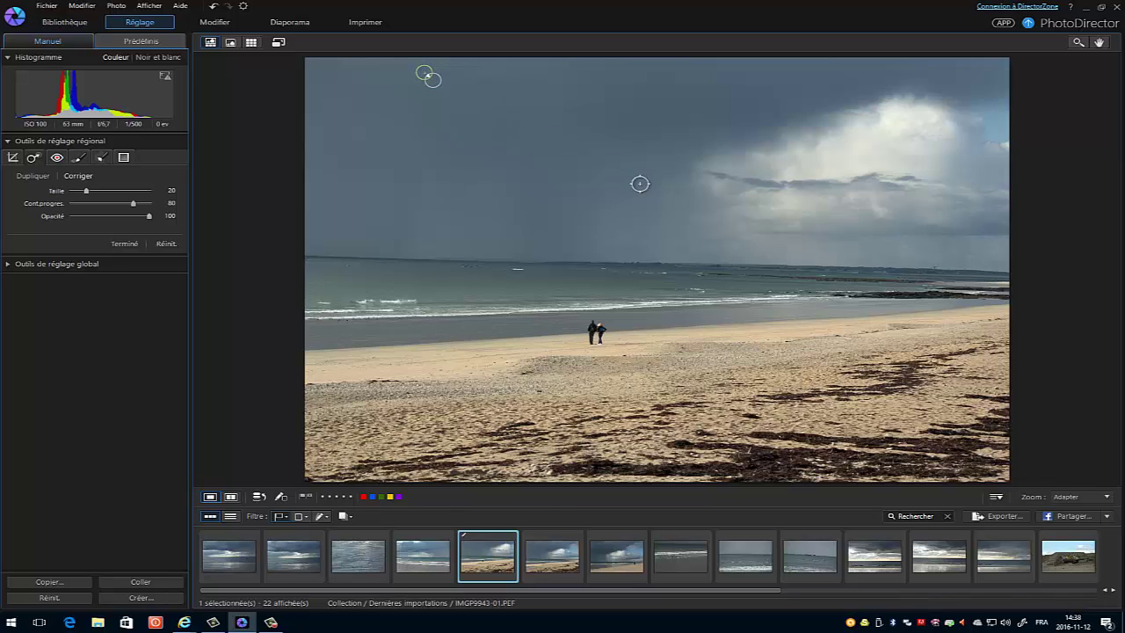
click(125, 245)
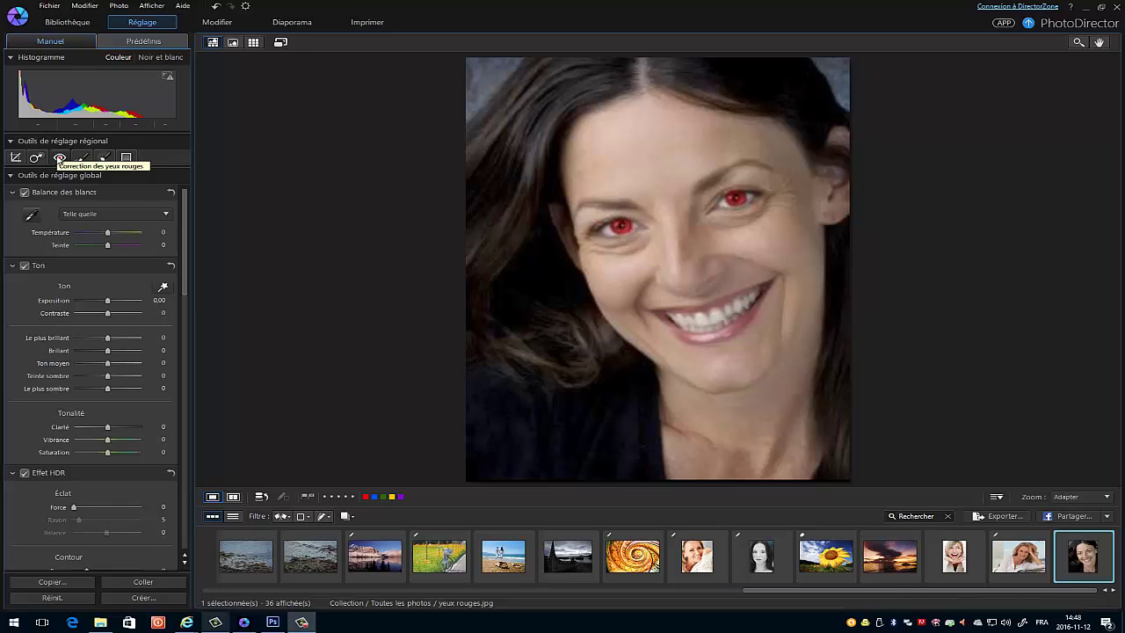
Step: Correct the red-eye effect on both of the woman's eyes in the portrait
click(60, 158)
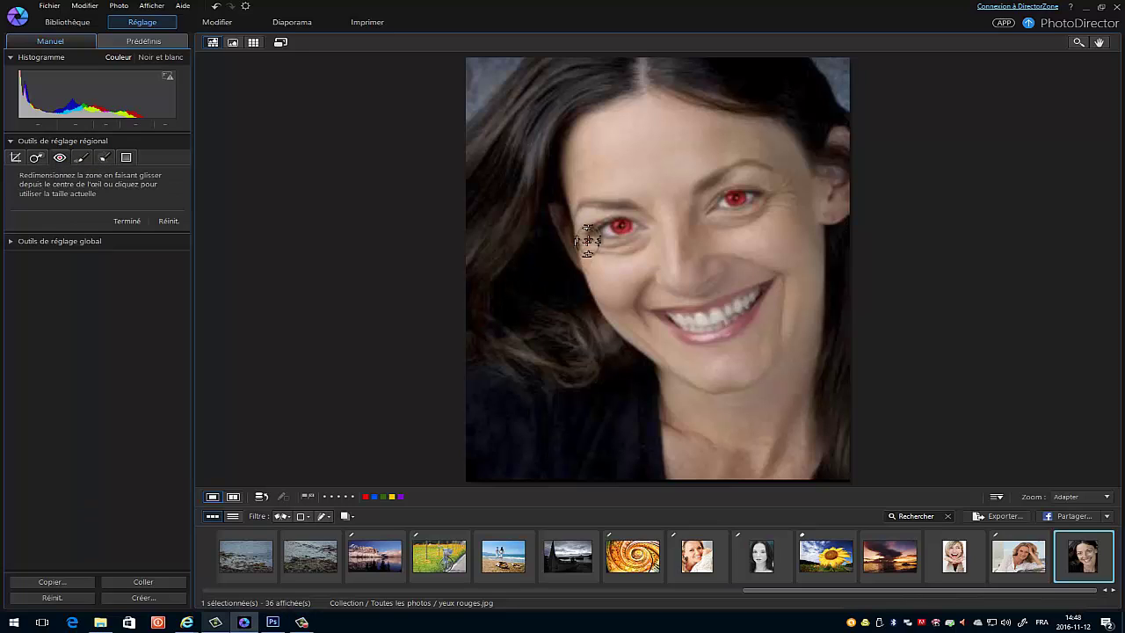
click(620, 226)
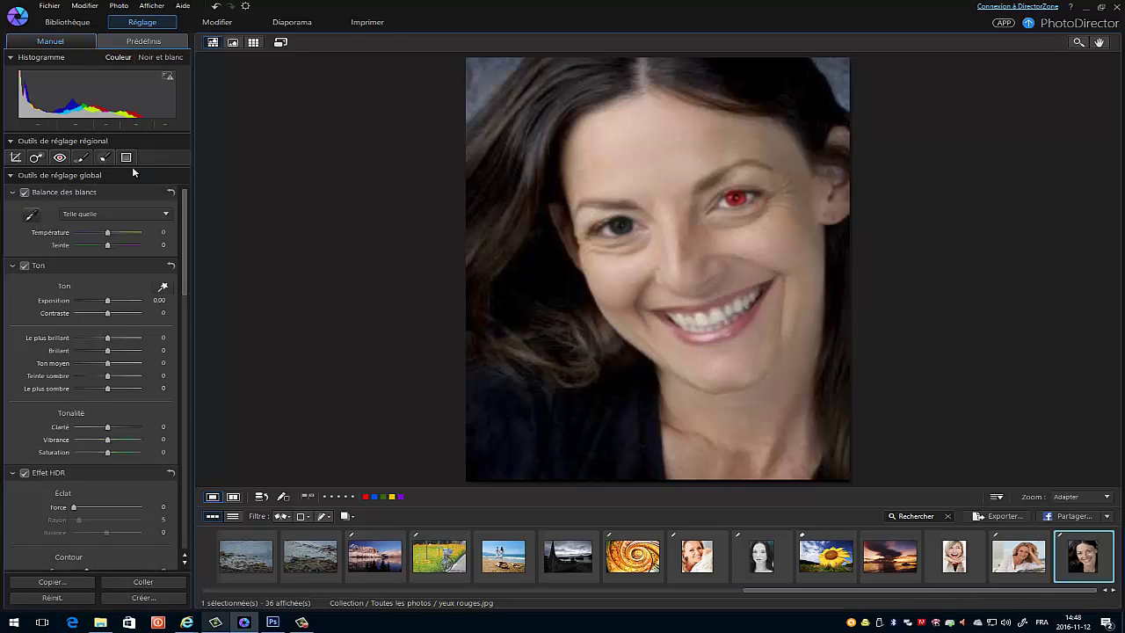
click(60, 157)
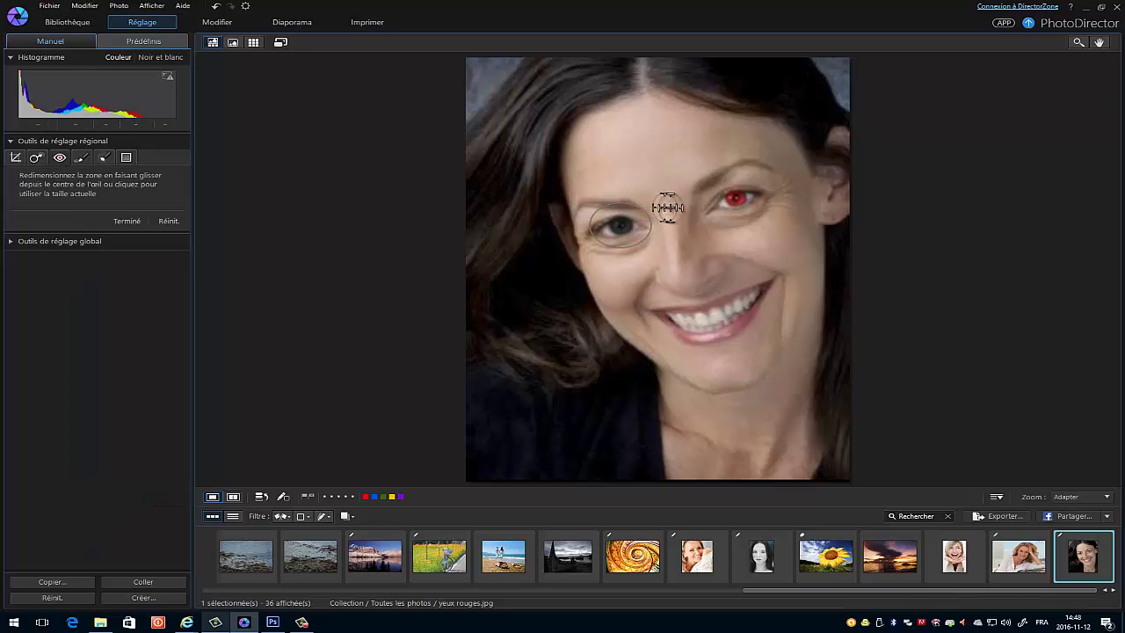
click(735, 198)
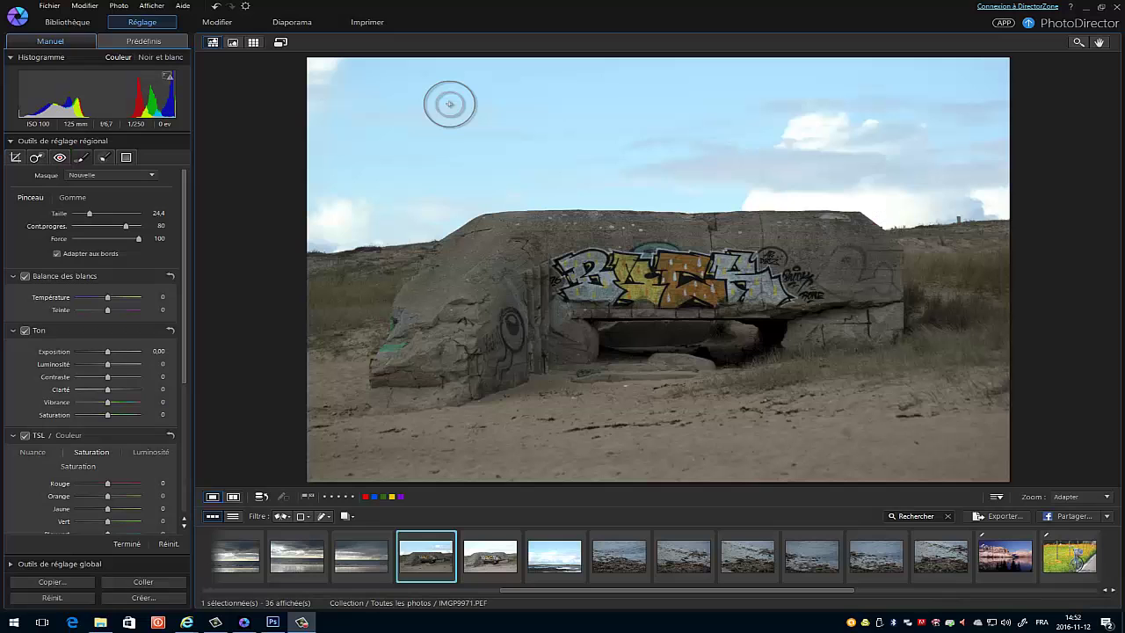
Step: Paint an adjustment brush mask over the graffiti-covered bunker with a brush size of 46.9
click(430, 557)
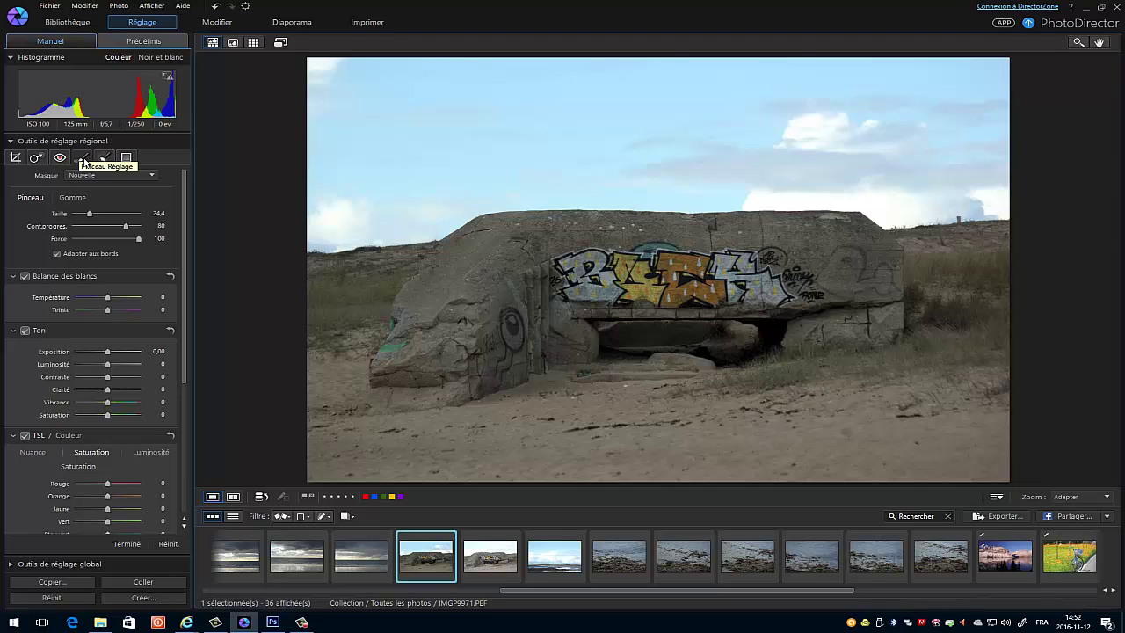
click(84, 159)
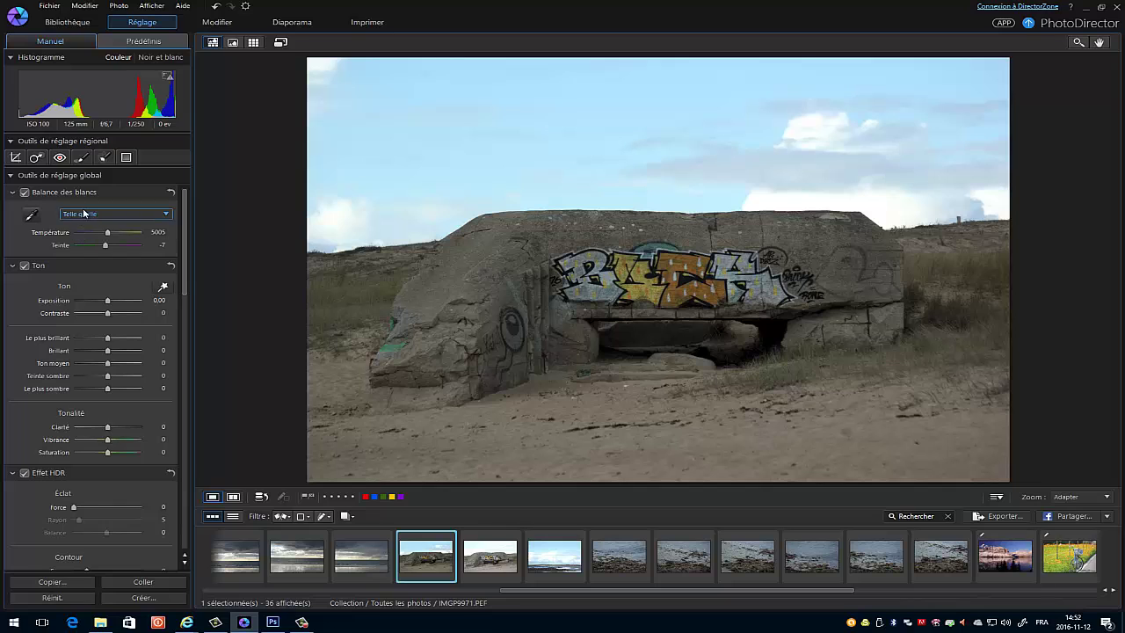
click(81, 157)
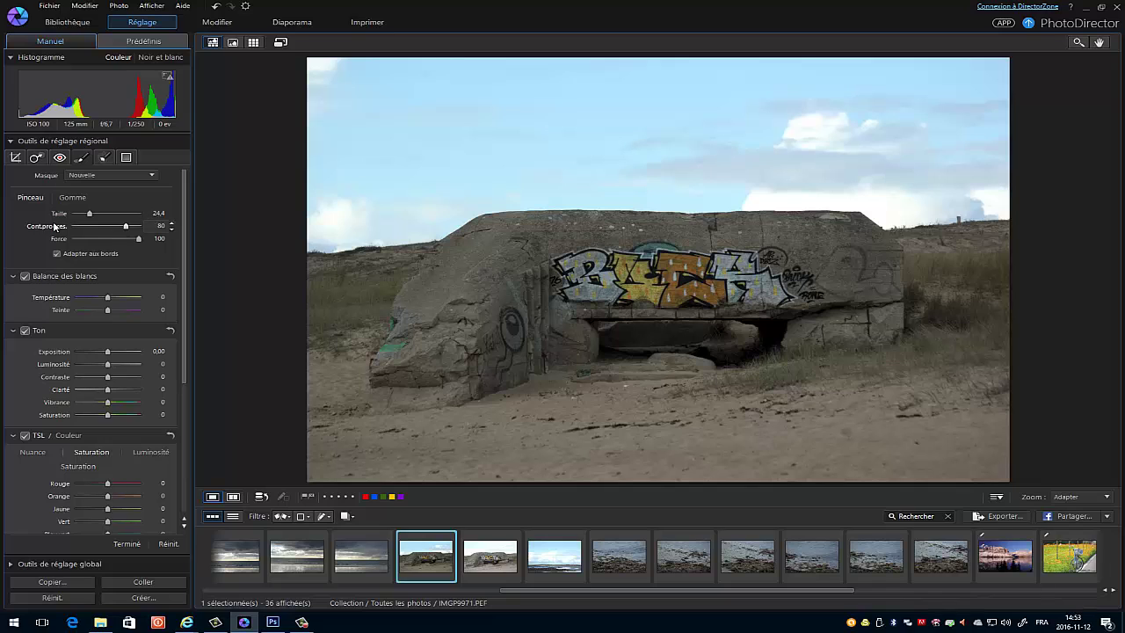
drag(88, 216, 103, 213)
drag(103, 214, 93, 213)
drag(97, 214, 103, 214)
mouse_move(502, 258)
mouse_down()
mouse_move(479, 345)
mouse_move(471, 325)
mouse_move(409, 344)
mouse_move(456, 270)
mouse_move(525, 230)
mouse_move(867, 238)
mouse_move(828, 235)
mouse_move(842, 271)
mouse_move(601, 283)
mouse_move(640, 276)
mouse_move(554, 271)
mouse_move(555, 335)
mouse_move(564, 329)
mouse_move(567, 342)
mouse_move(568, 320)
mouse_move(638, 302)
mouse_move(899, 272)
mouse_move(883, 276)
mouse_move(884, 338)
mouse_move(792, 328)
mouse_move(914, 327)
mouse_up()
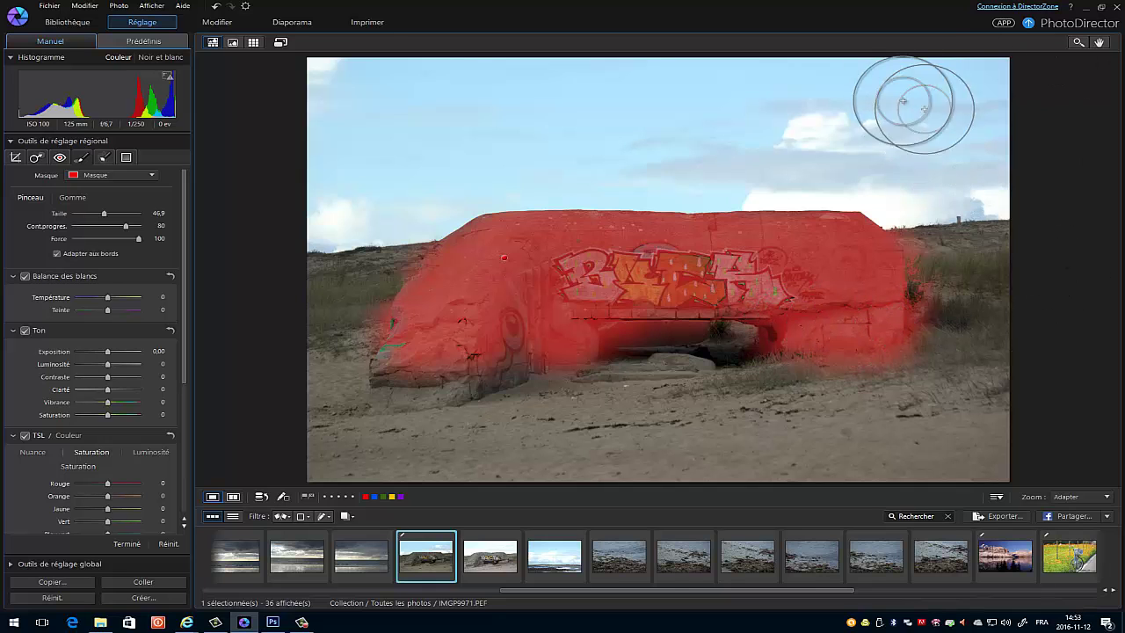
drag(383, 330, 390, 296)
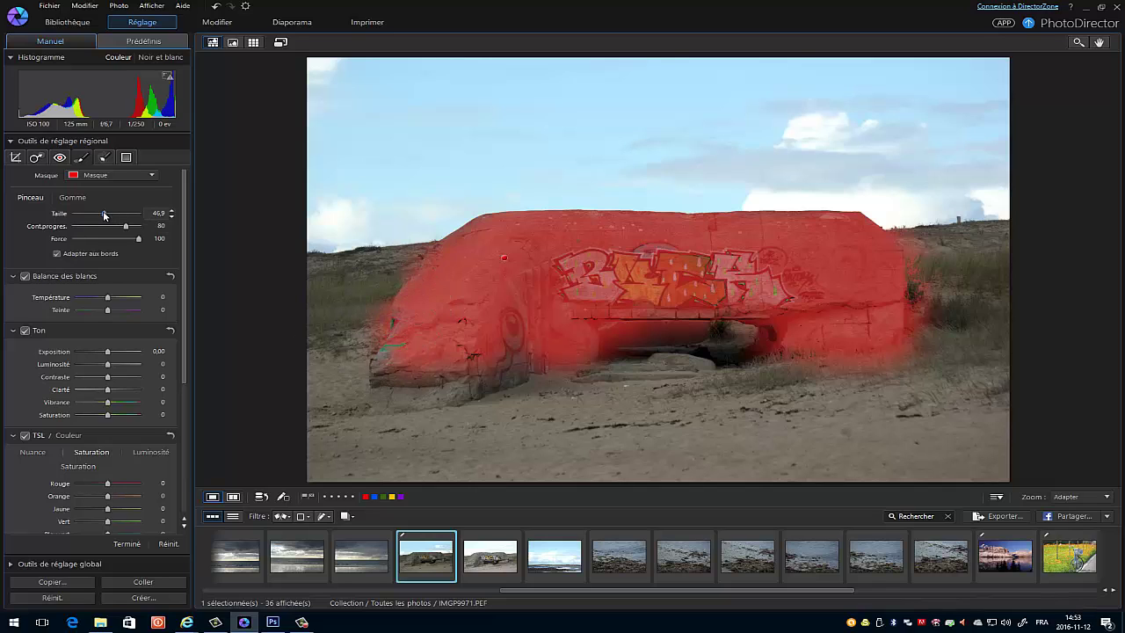
Step: Set the brush size to 24.4 and erase the mask overflow along the bunker's two outer sides
drag(103, 212, 89, 213)
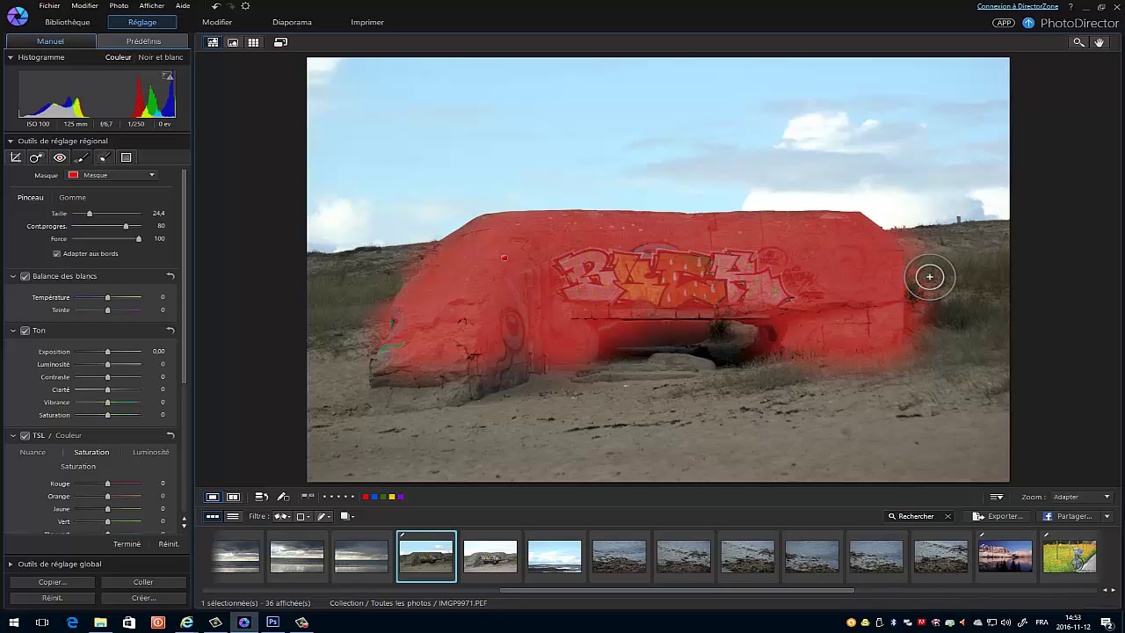
key(alt)
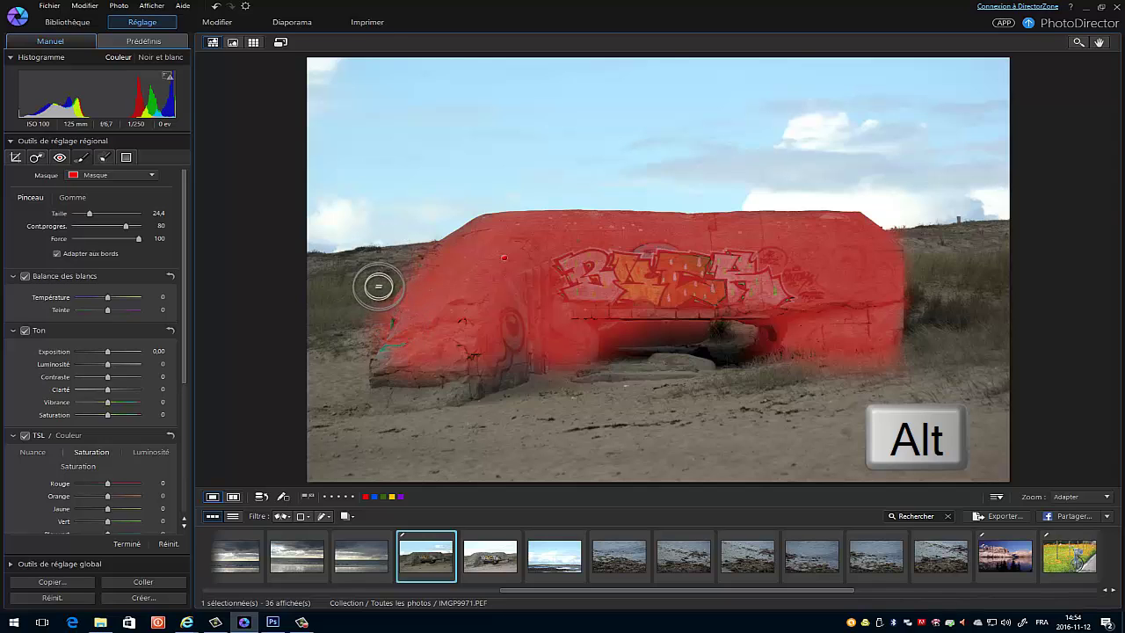
mouse_move(378, 286)
mouse_down()
mouse_move(372, 322)
mouse_move(382, 310)
mouse_up()
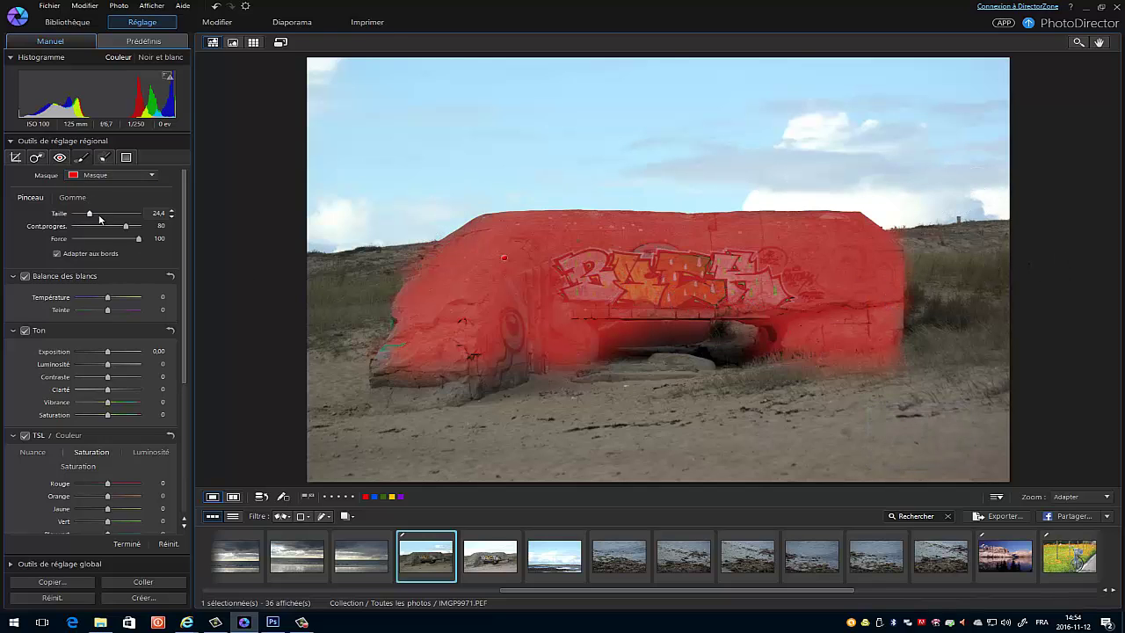
Step: Extend the mask over the bunker's opening and lower front corner, and slightly raise the masked area's exposure
mouse_move(691, 331)
mouse_down()
mouse_move(653, 327)
mouse_move(767, 330)
mouse_move(470, 340)
mouse_move(505, 305)
mouse_move(500, 372)
mouse_move(510, 347)
mouse_move(501, 358)
mouse_move(385, 374)
mouse_move(429, 375)
mouse_move(389, 347)
mouse_up()
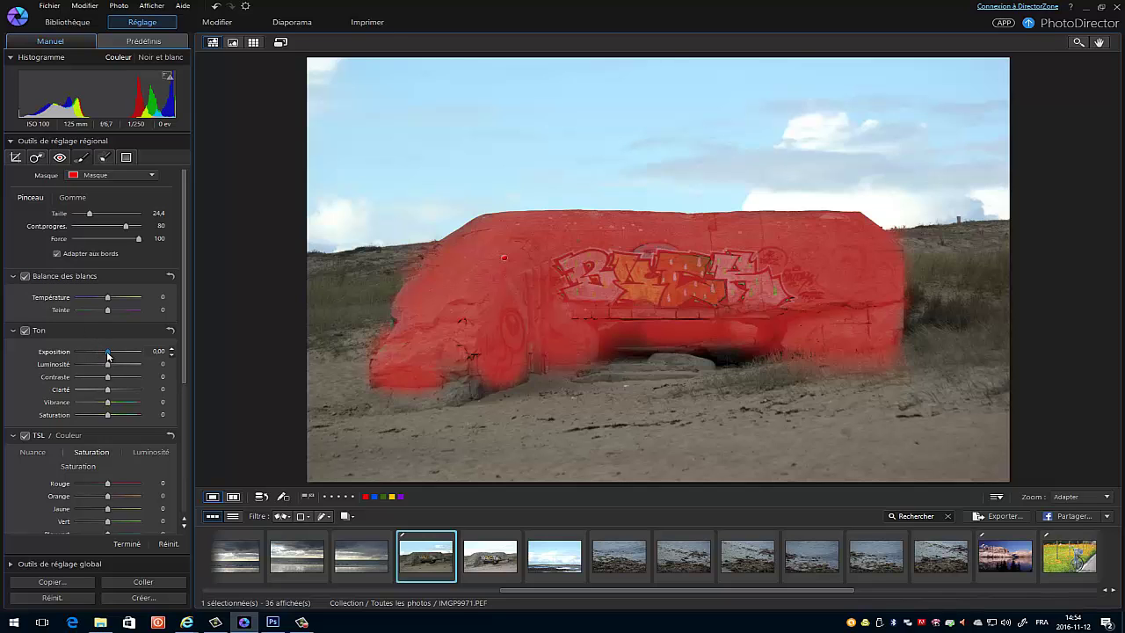
mouse_move(106, 355)
mouse_down()
mouse_move(94, 355)
mouse_move(112, 358)
mouse_up()
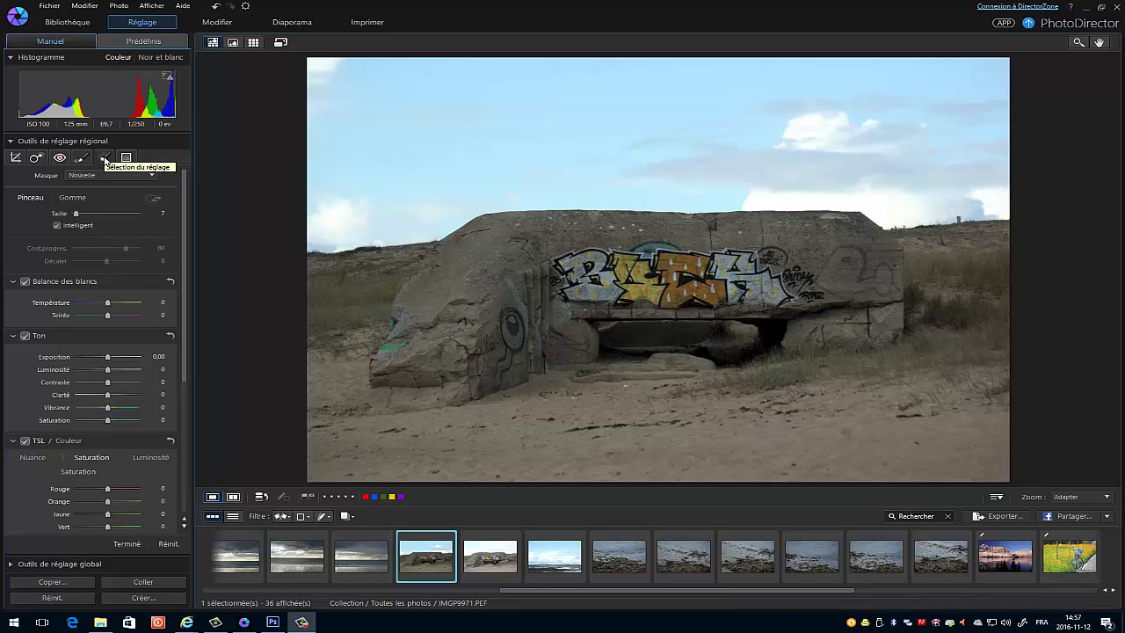
Step: Select the whole bunker with the intelligent adjustment selection tool at brush size 11
click(106, 159)
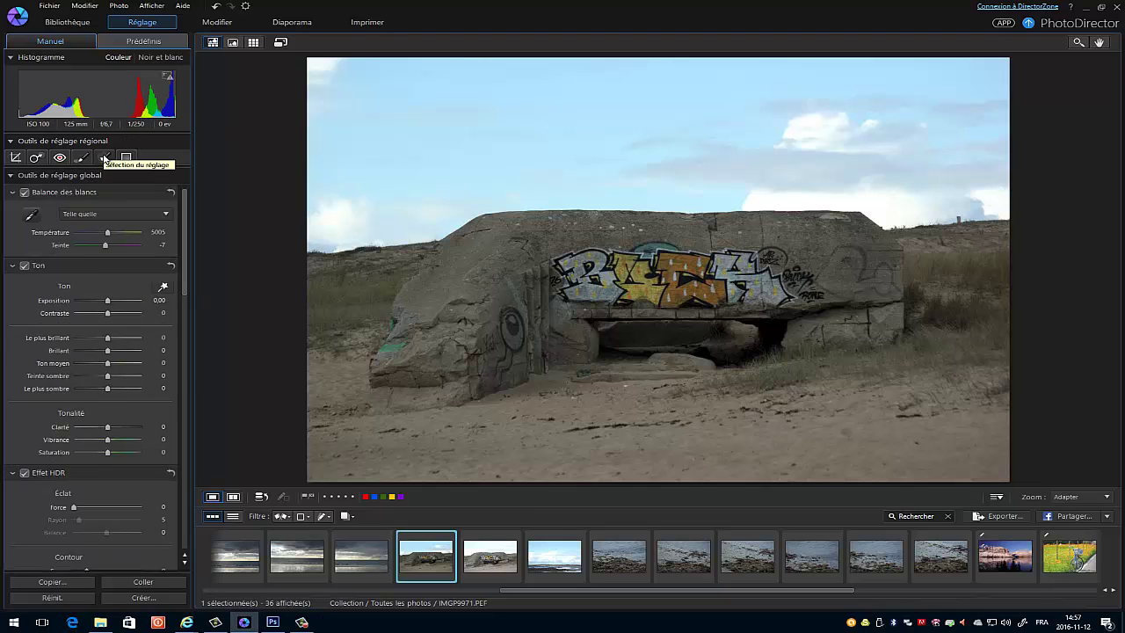
click(104, 159)
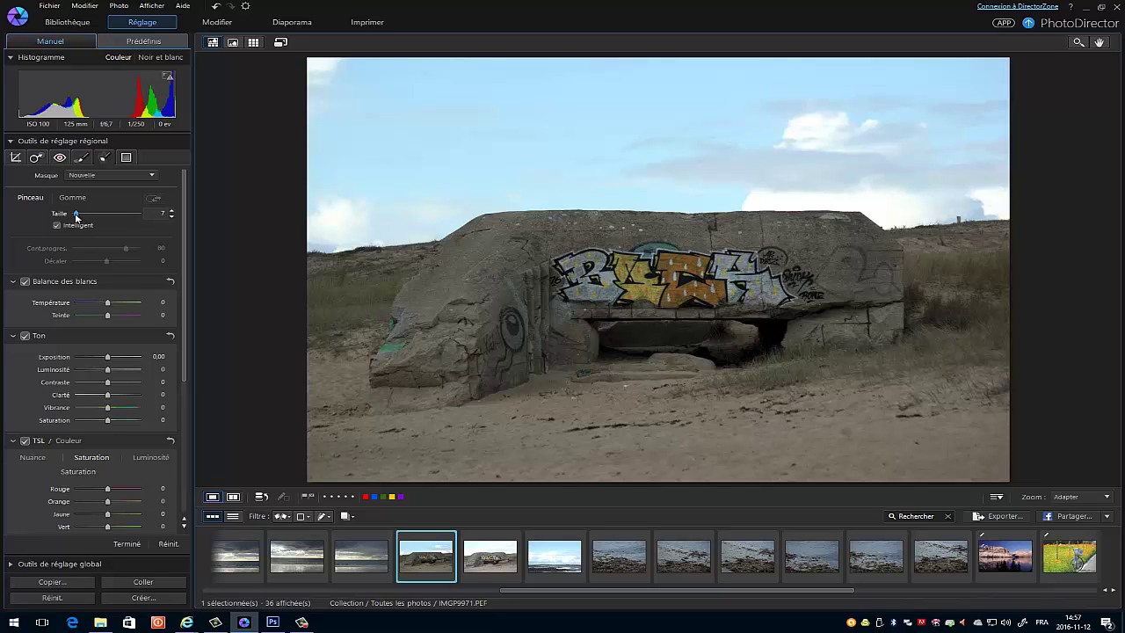
drag(76, 214, 78, 215)
mouse_move(475, 224)
mouse_down()
mouse_move(836, 249)
mouse_move(839, 231)
mouse_move(864, 248)
mouse_move(872, 313)
mouse_move(827, 332)
mouse_move(827, 294)
mouse_move(838, 295)
mouse_move(788, 273)
mouse_move(506, 263)
mouse_move(482, 302)
mouse_move(433, 332)
mouse_move(430, 287)
mouse_move(454, 255)
mouse_move(447, 319)
mouse_move(424, 358)
mouse_move(390, 374)
mouse_move(469, 378)
mouse_move(510, 350)
mouse_move(549, 282)
mouse_move(571, 341)
mouse_move(611, 312)
mouse_move(813, 297)
mouse_up()
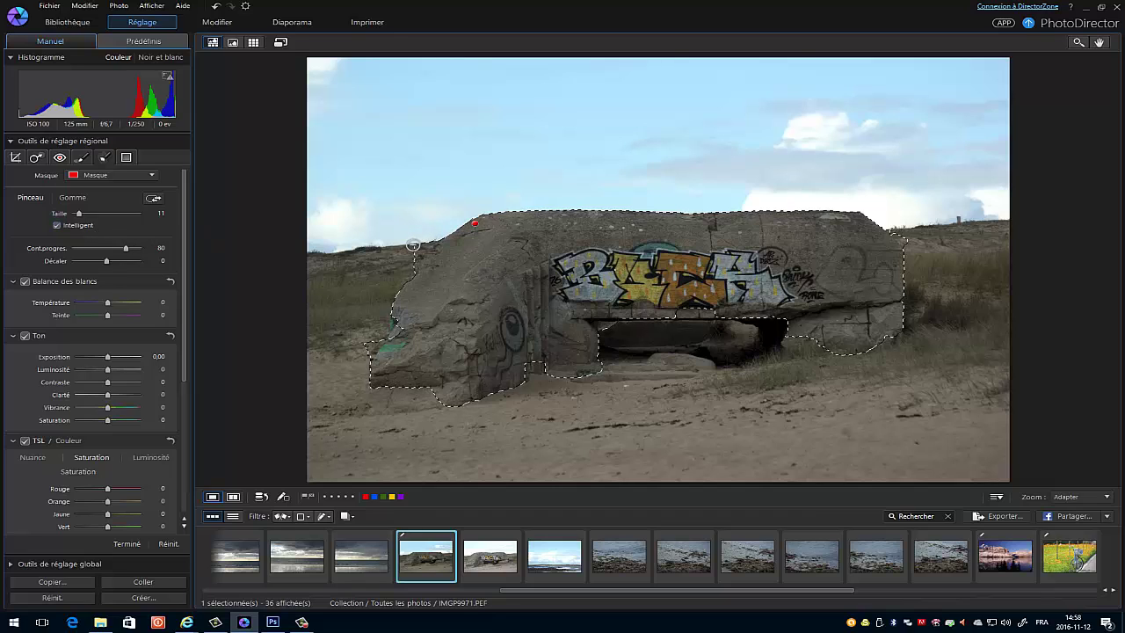
Step: Subtract the hillside beside the bunker's sloping end from the selection, reduce the brush size, and slightly raise the selection's exposure
key(alt)
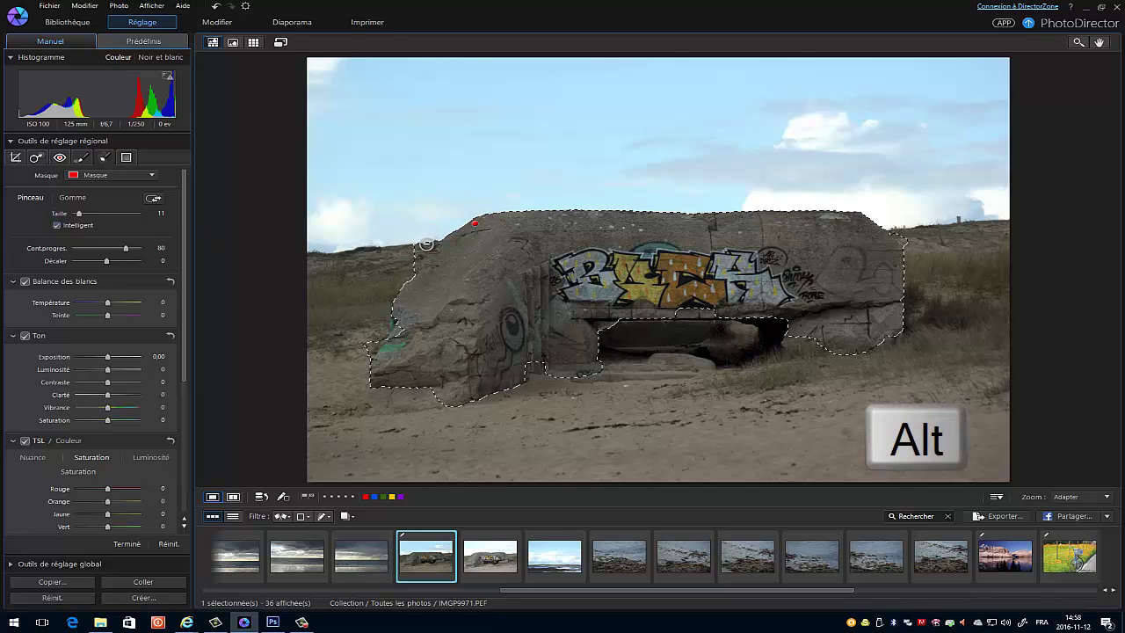
mouse_move(425, 244)
mouse_down()
mouse_move(420, 253)
mouse_move(449, 252)
mouse_up()
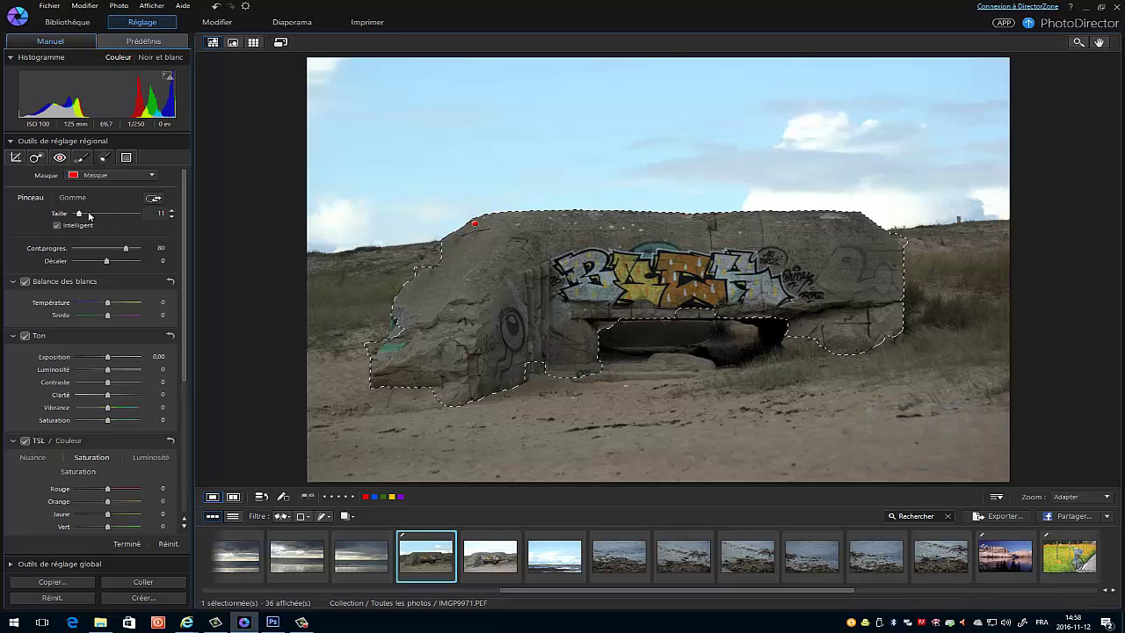
drag(80, 215, 74, 215)
mouse_move(109, 359)
mouse_down()
mouse_move(99, 360)
mouse_move(113, 359)
mouse_up()
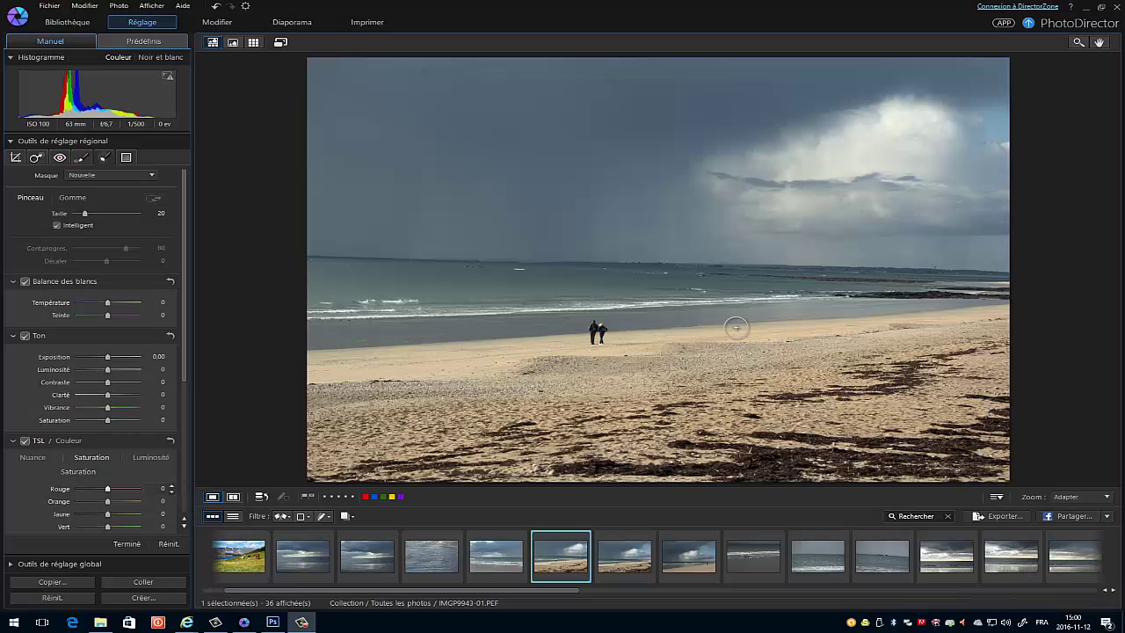
Step: Apply a gradient mask from the sky down to the horizon on the beach photo with exposure -0.99 and clarity 64
click(126, 158)
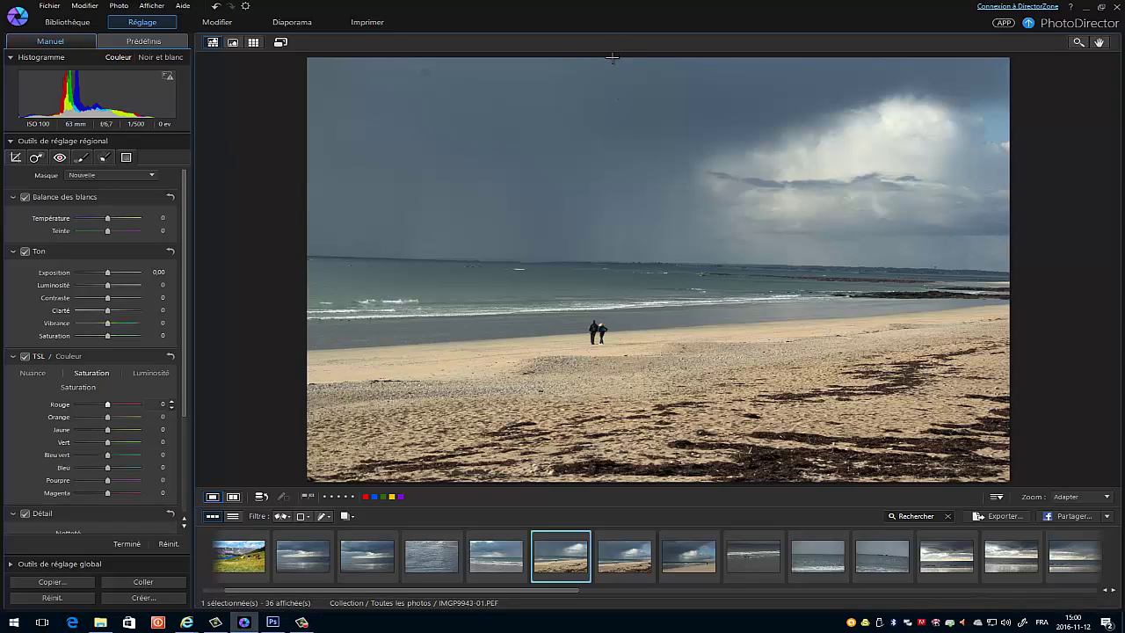
drag(613, 57, 615, 267)
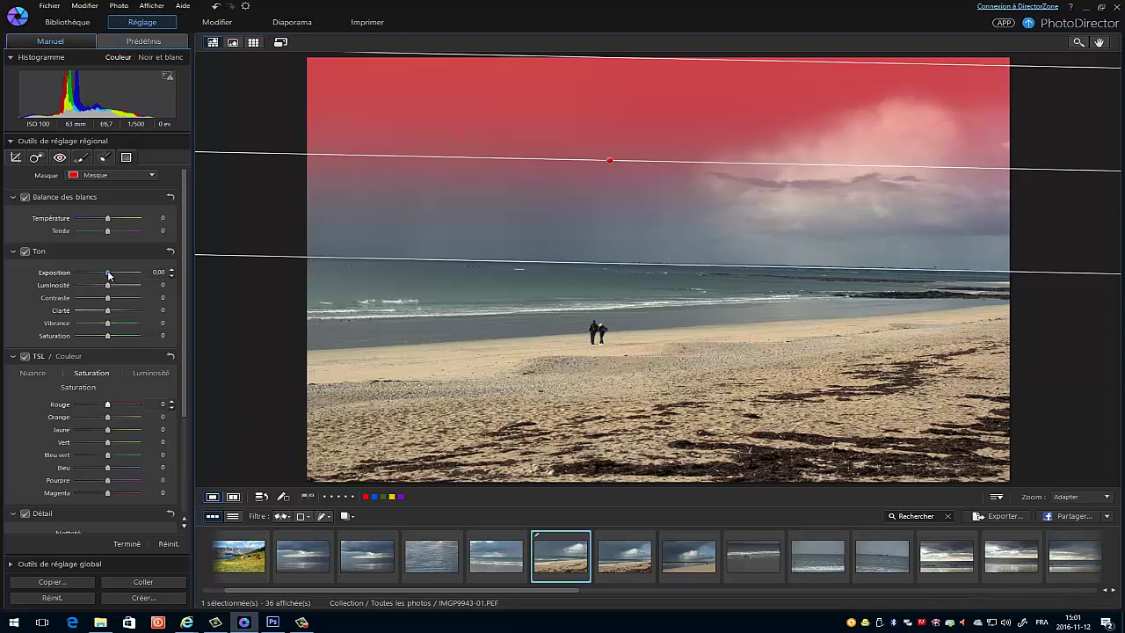
drag(107, 275, 128, 314)
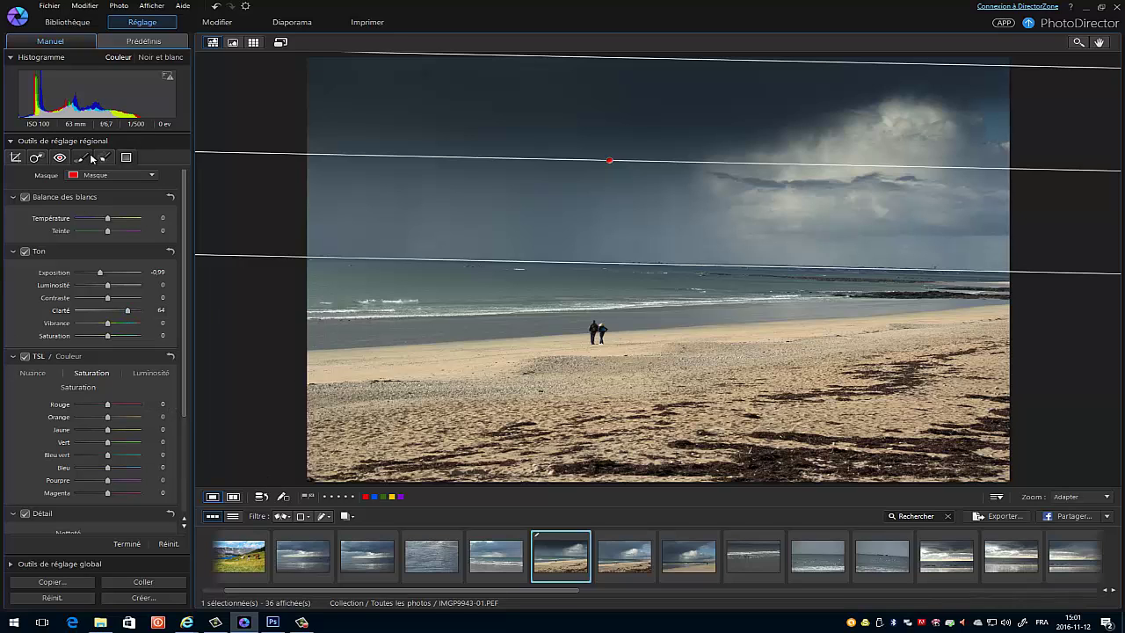
click(127, 544)
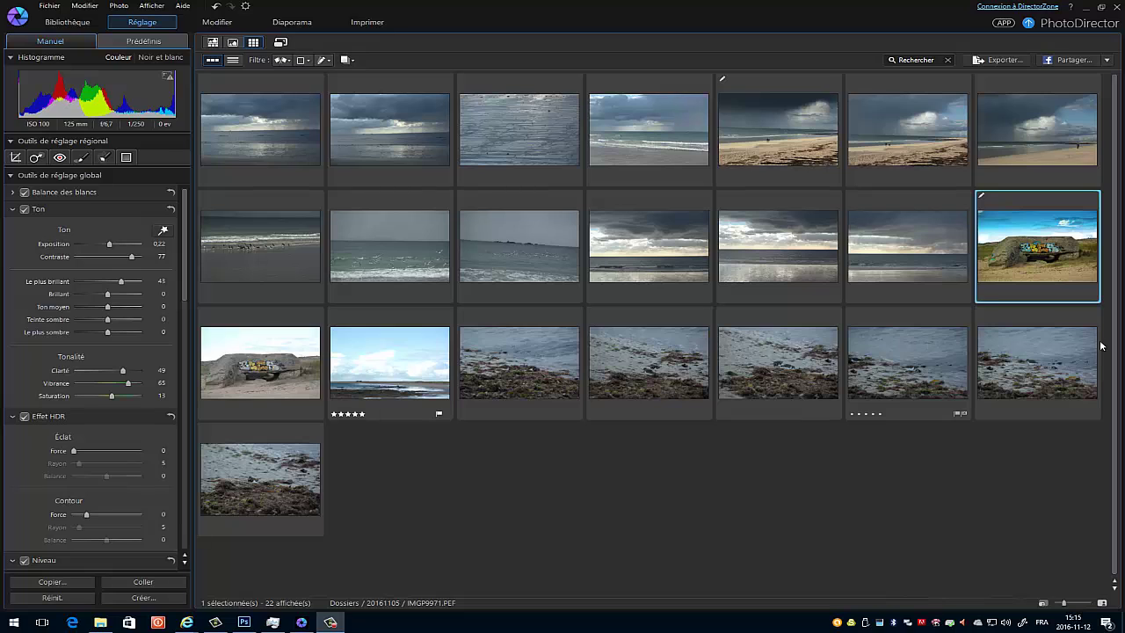
Step: Open the edited bunker photo and examine it in single view and in the before/after comparison
double_click(1032, 231)
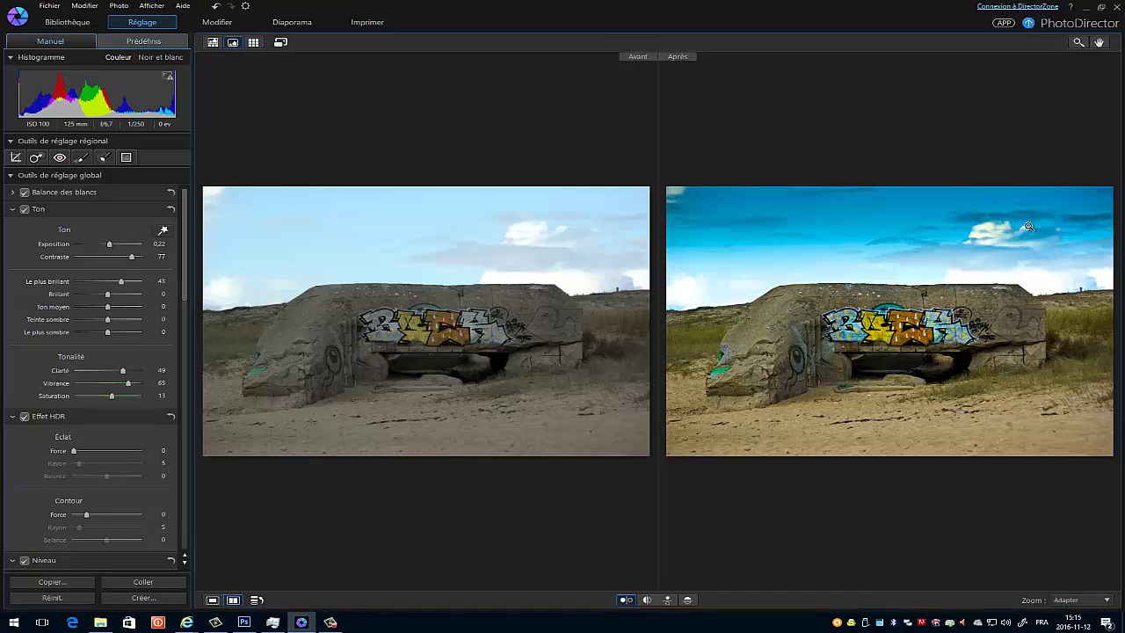
click(231, 602)
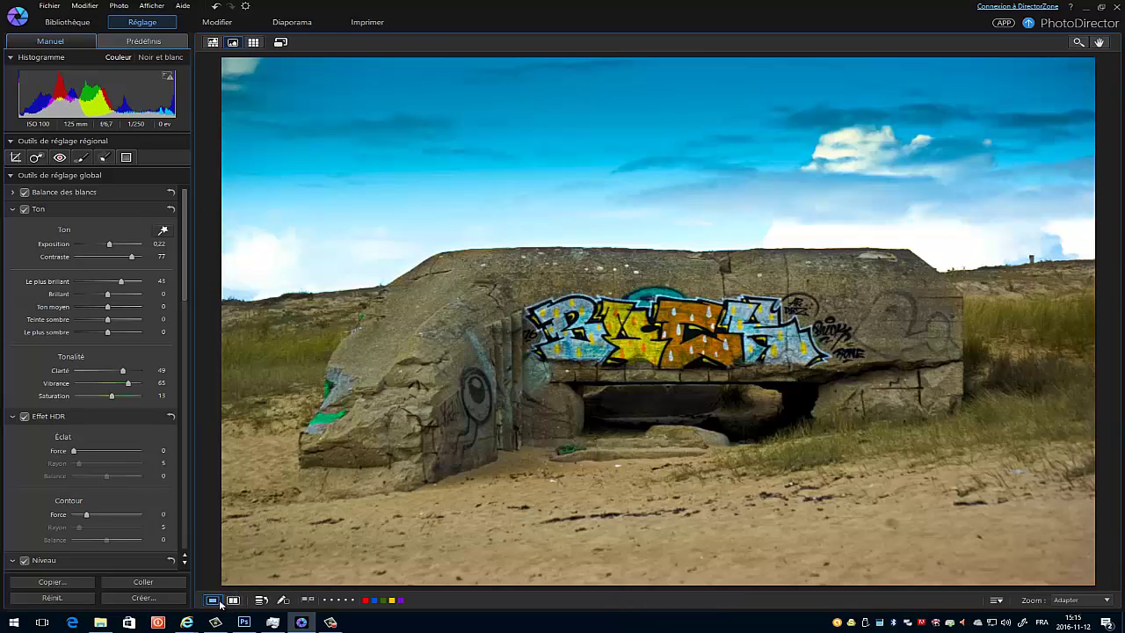
click(231, 601)
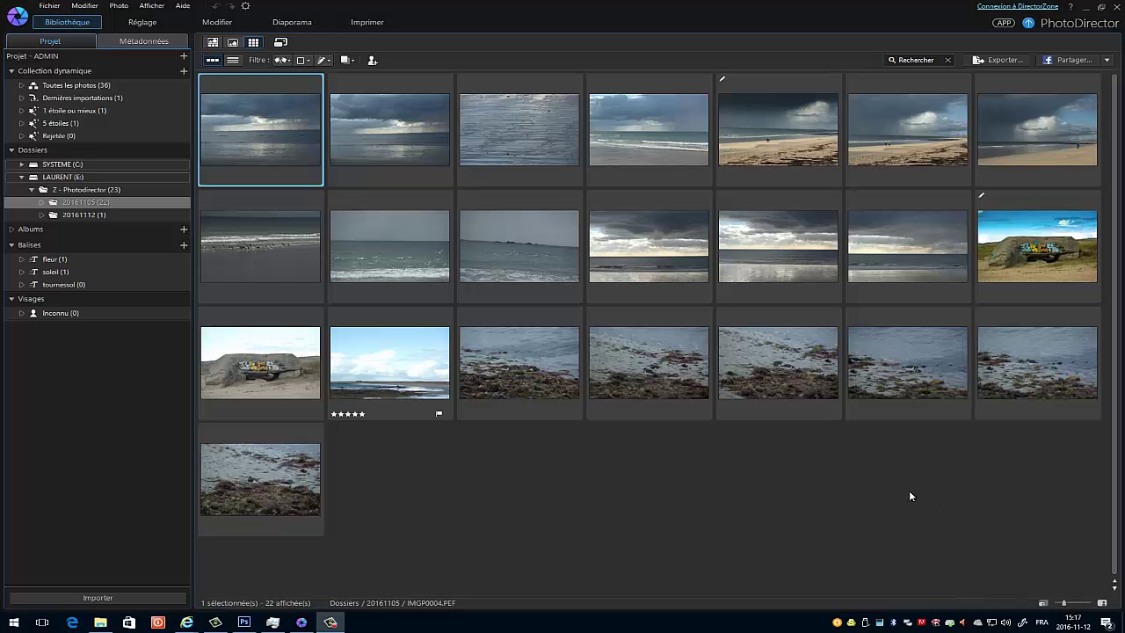
Step: Select six seascape photos in the 20161105 folder and compare them together in the multiple view
click(384, 141)
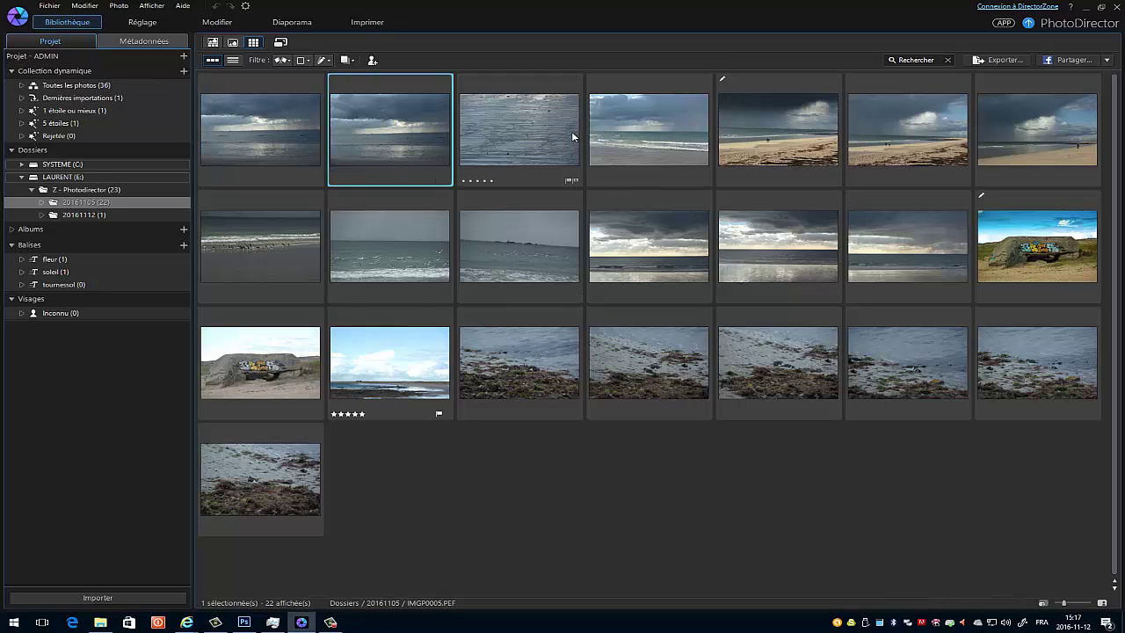
ctrl+click(643, 146)
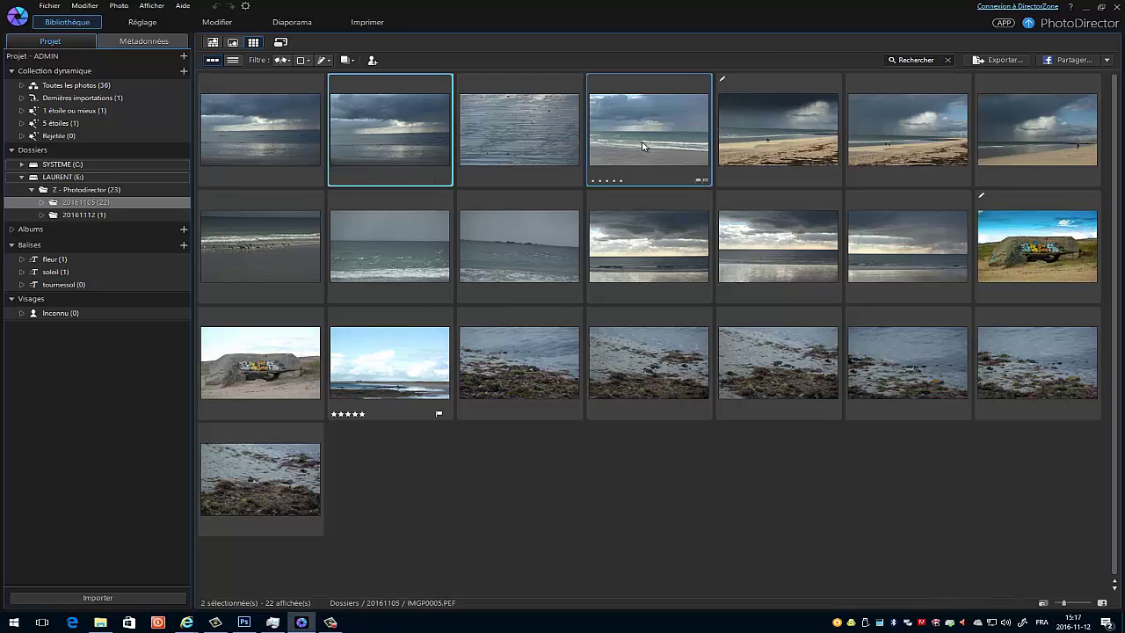
ctrl+click(395, 270)
ctrl+click(509, 269)
ctrl+click(756, 271)
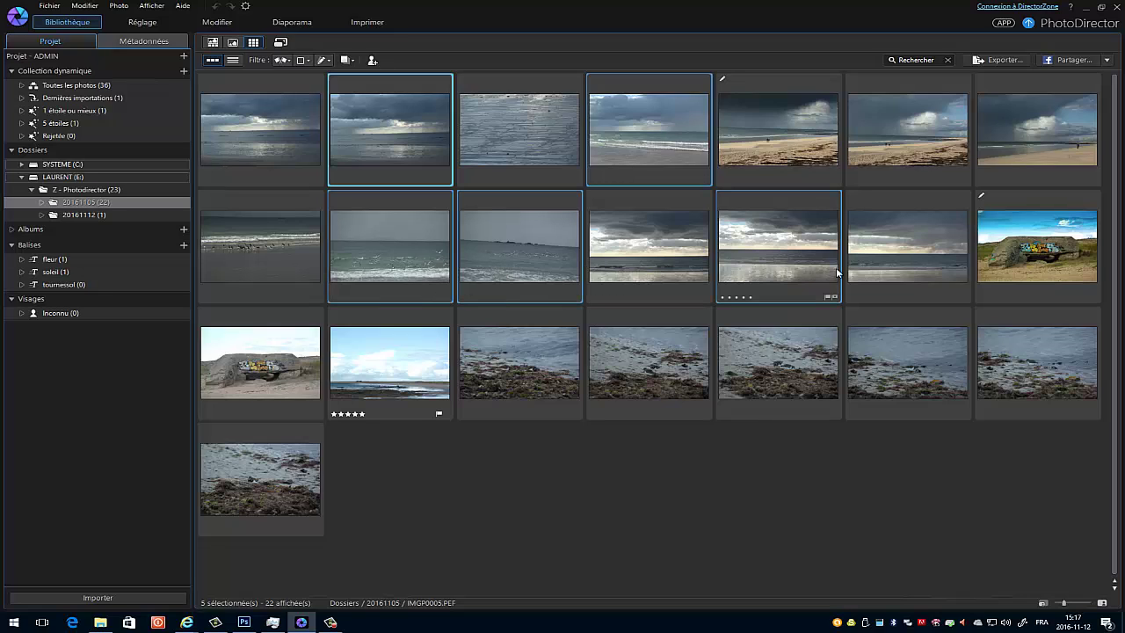
ctrl+click(884, 273)
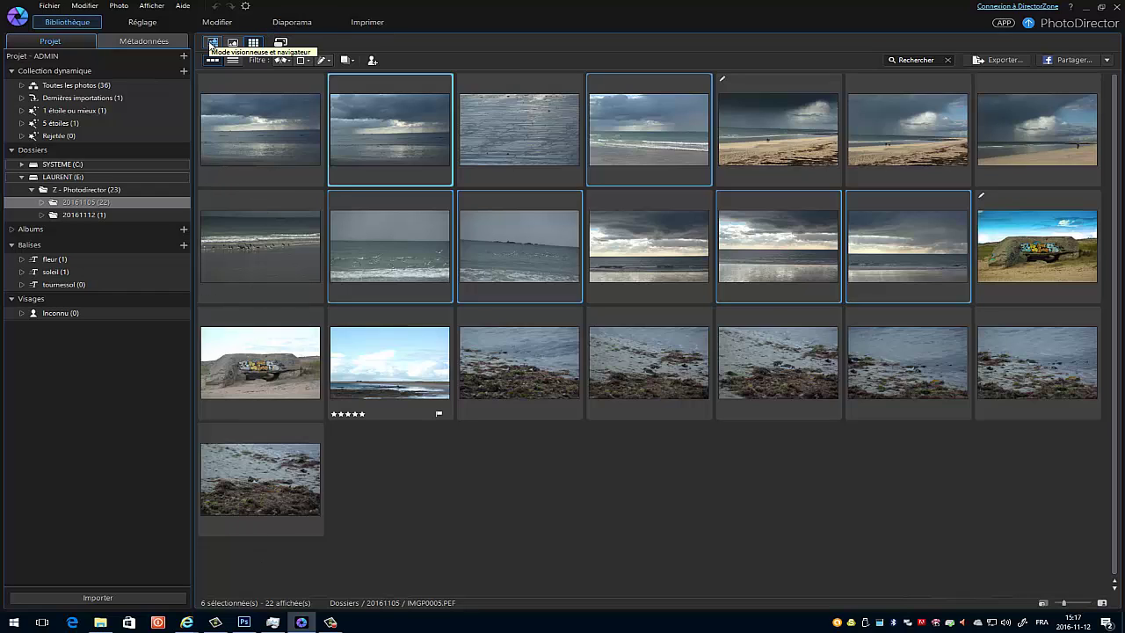
click(213, 44)
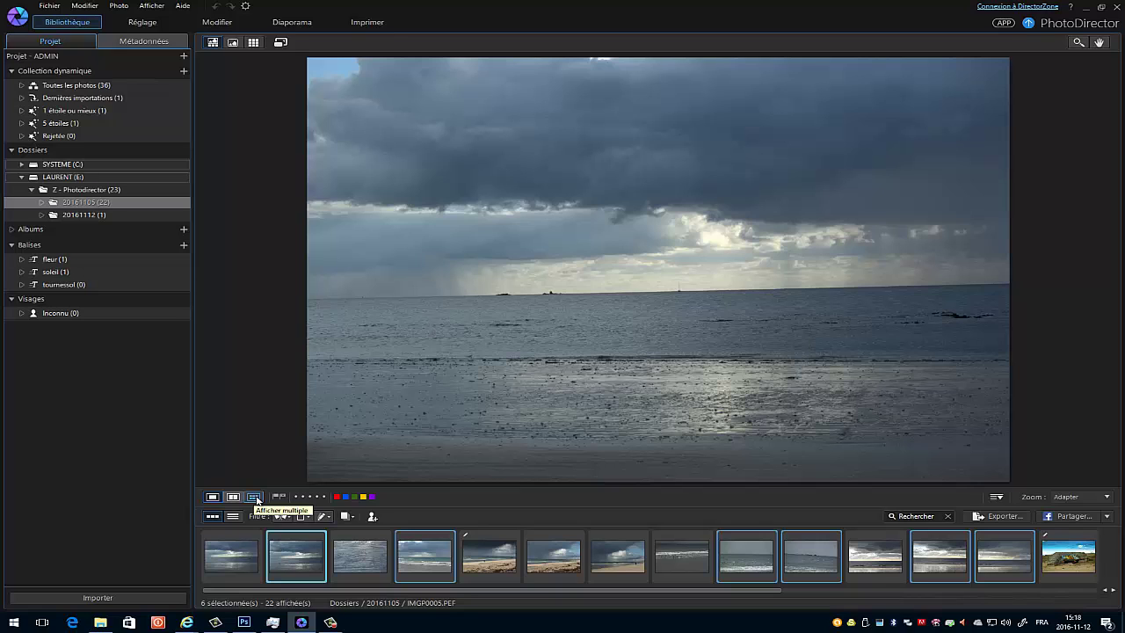
click(254, 498)
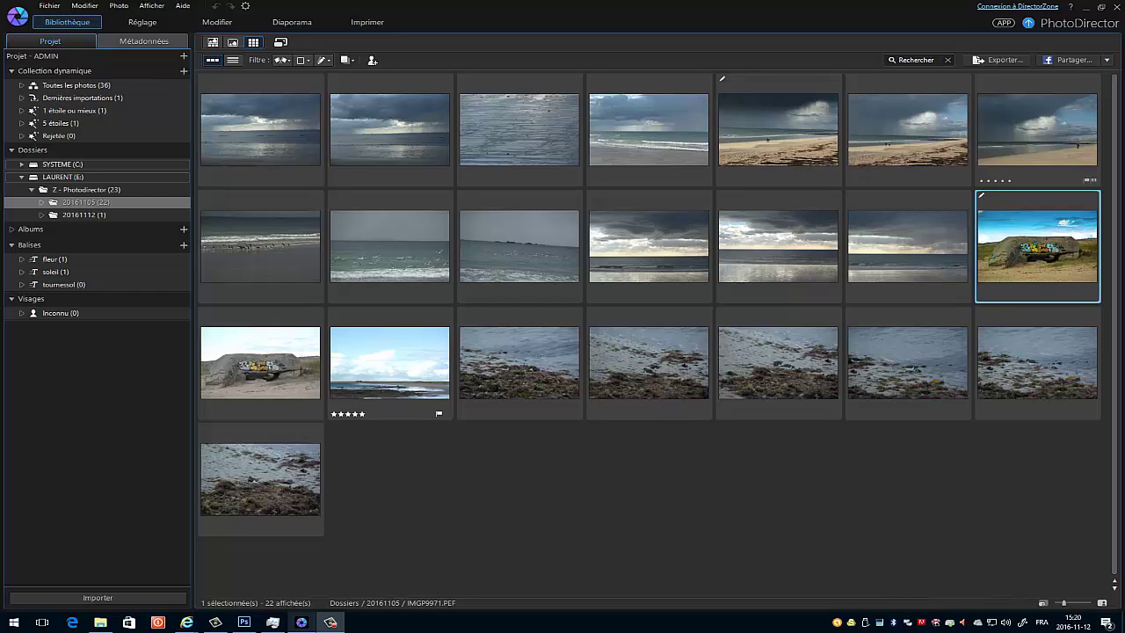
Step: Create a folder named "photo export photodirector" on the Windows desktop
click(1090, 7)
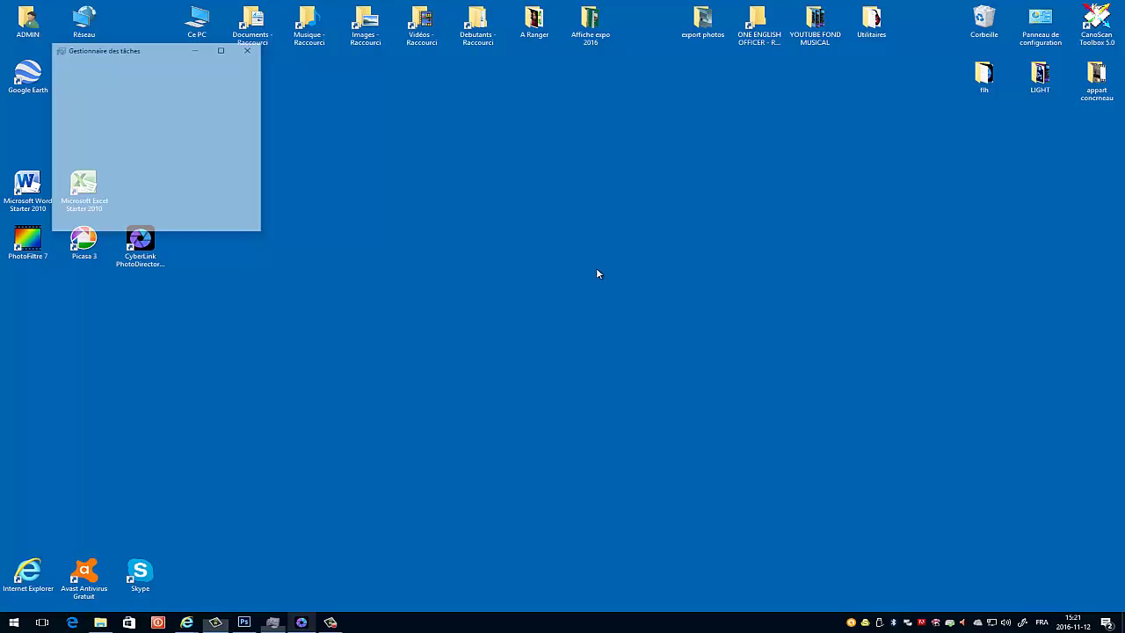
right_click(622, 180)
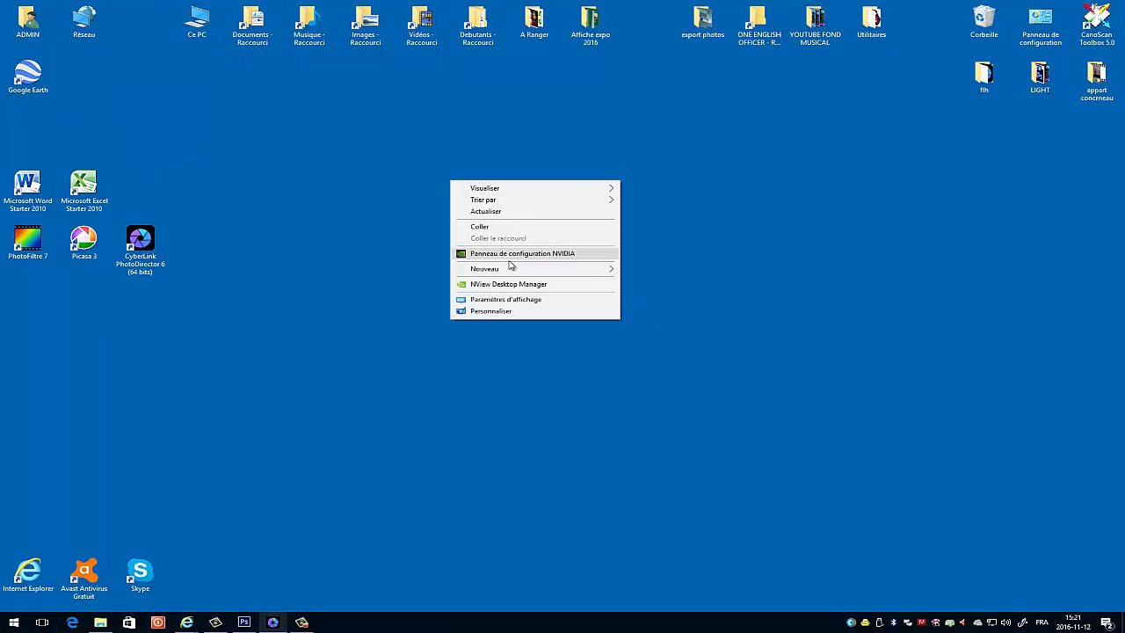
mouse_move(508, 275)
click(274, 271)
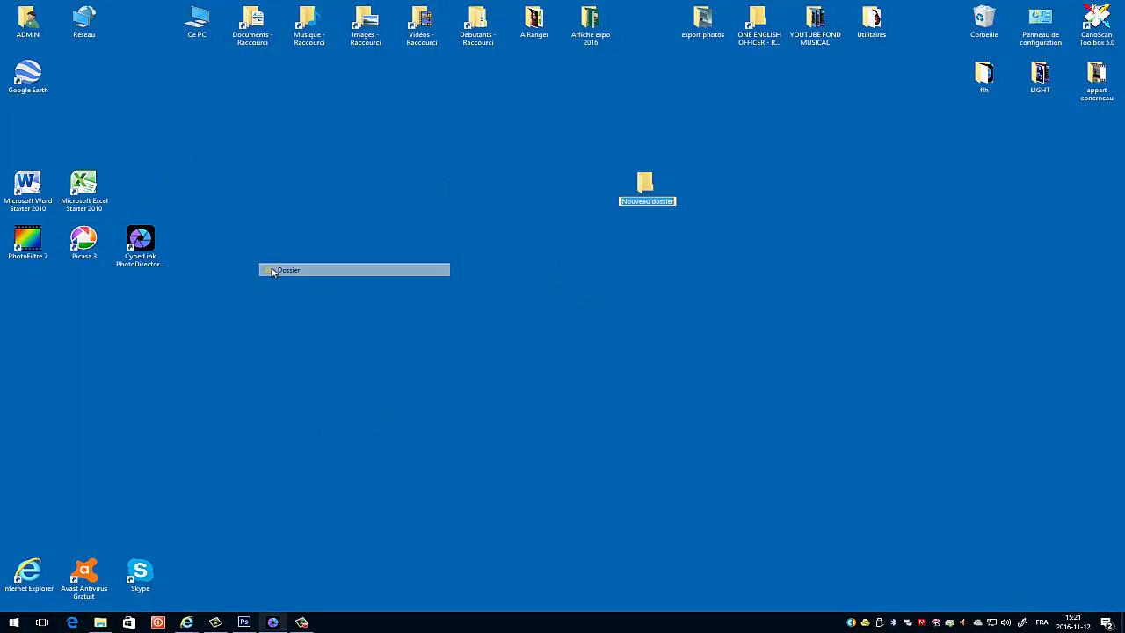
text(ph)
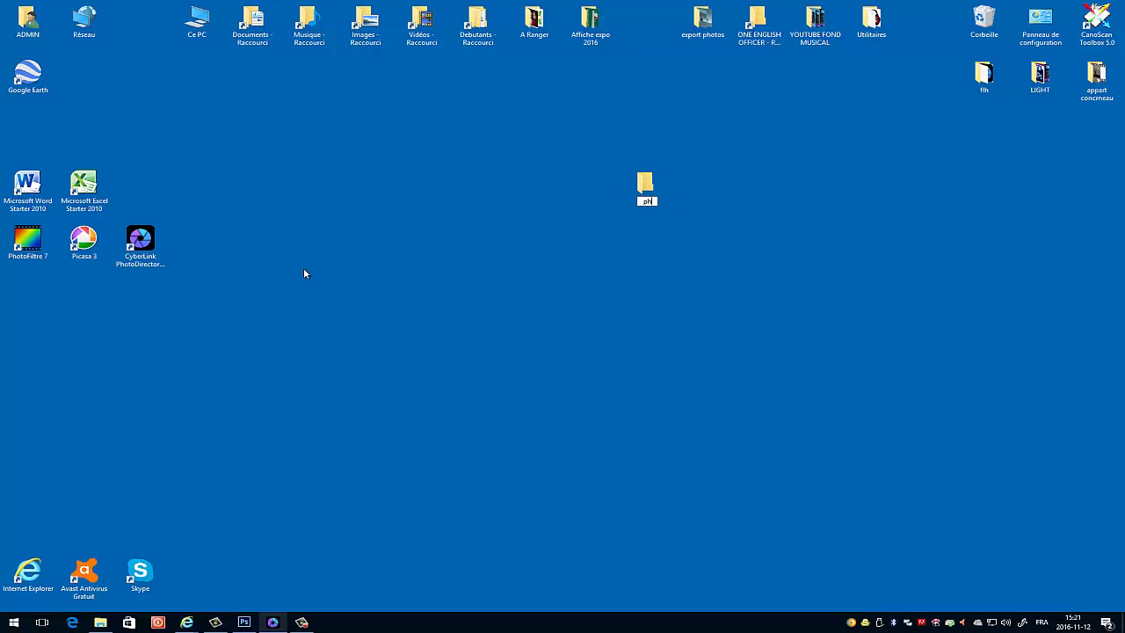
text(oto export photo)
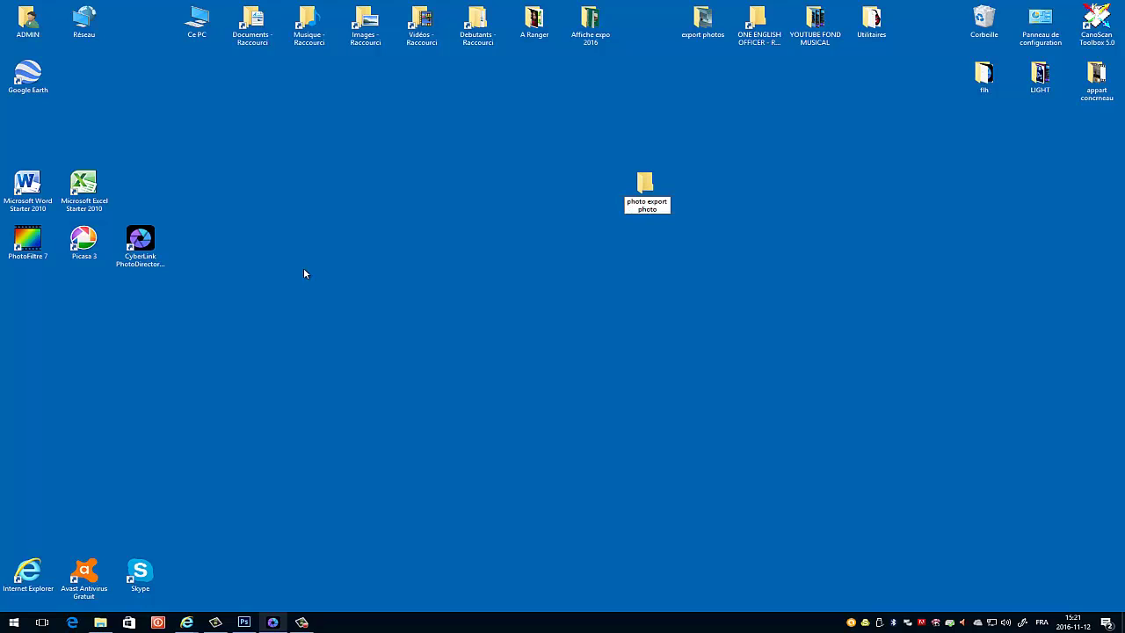
text(director)
key(Return)
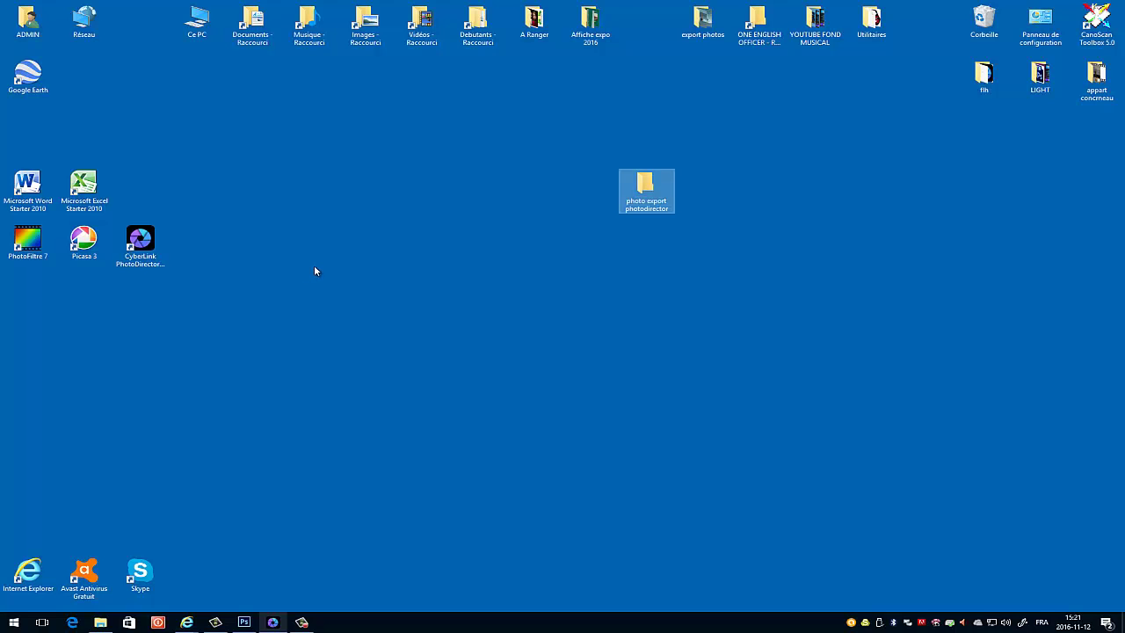
Step: Switch back to PhotoDirector and start exporting the edited bunker photo with the location option "Dossier différent mais conserver la structure d'origine"
click(271, 623)
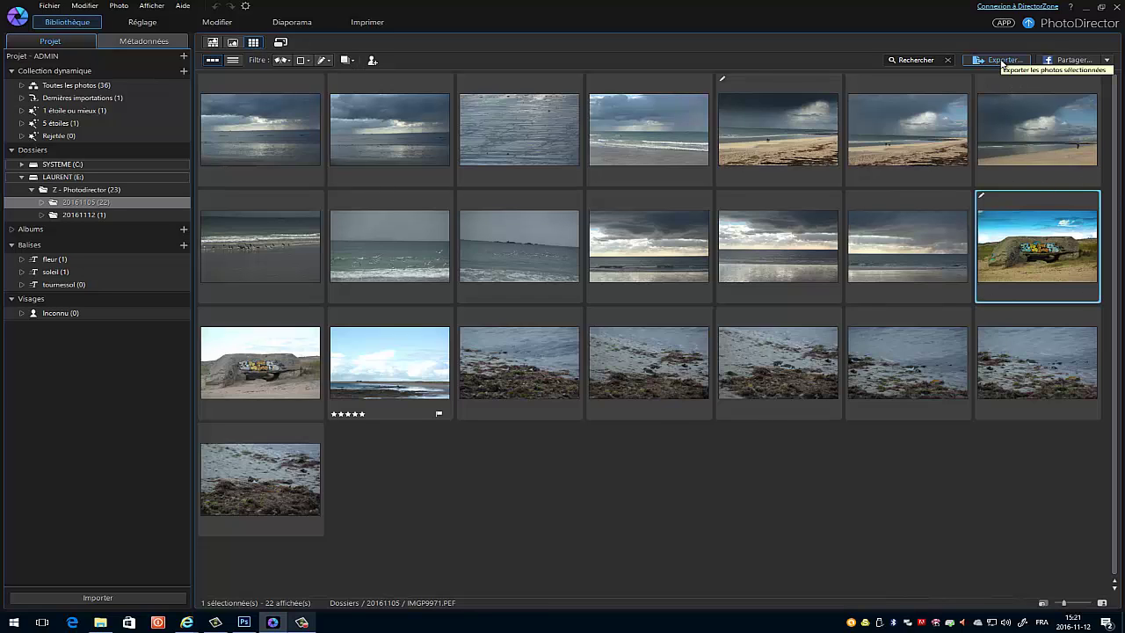
click(1002, 61)
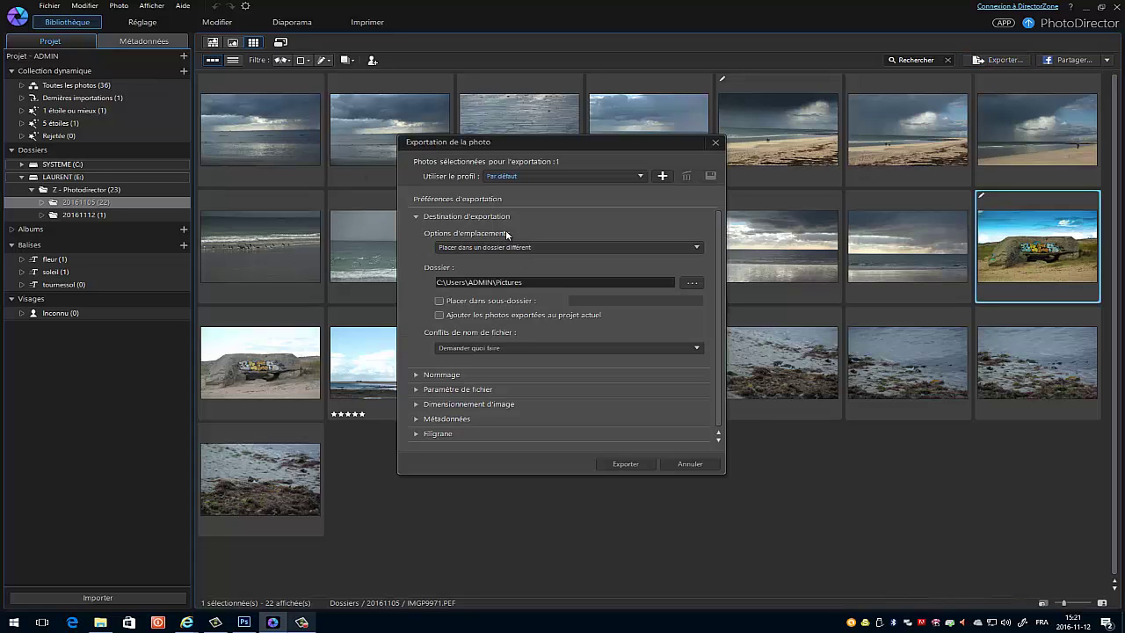
click(698, 246)
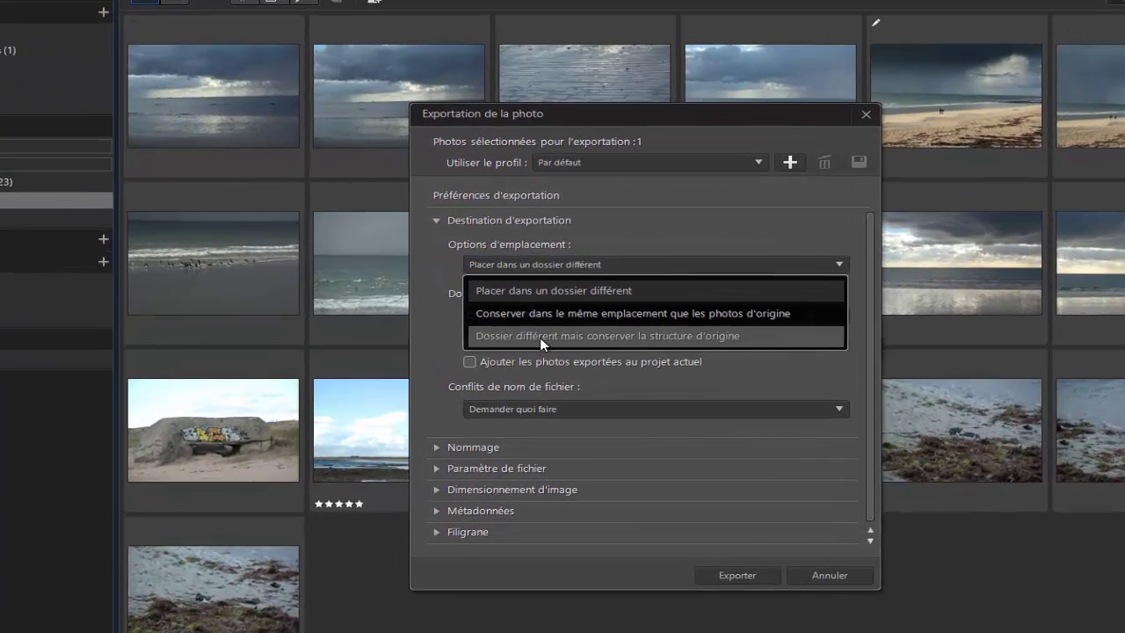
click(540, 338)
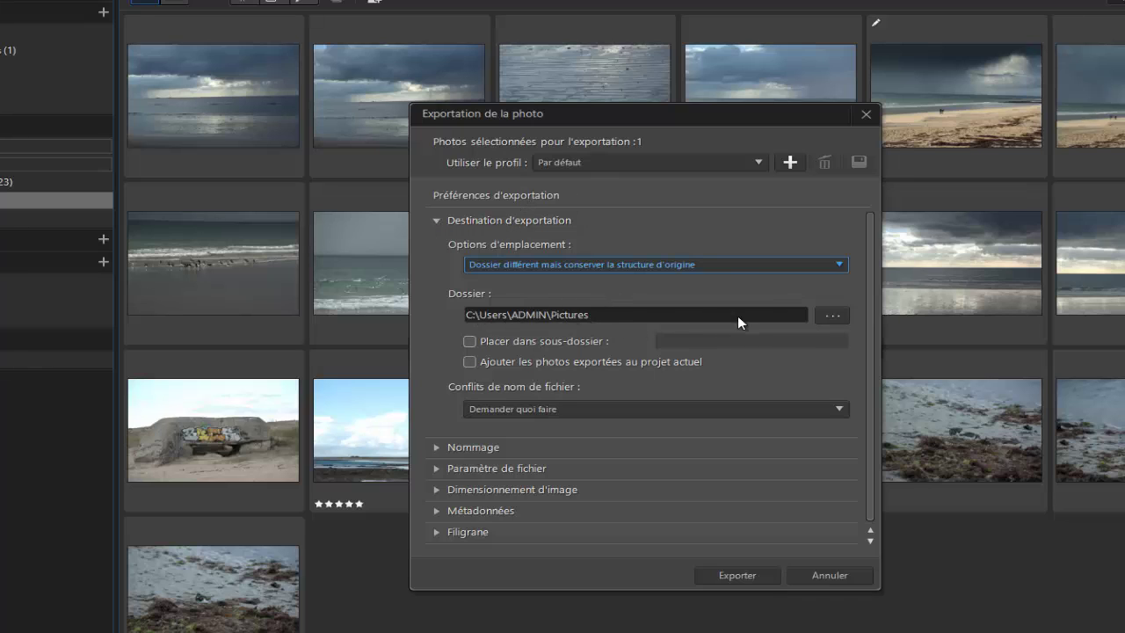
Step: Set the export folder to "photo export photodirector" on the desktop, with the subfolder option left off
click(832, 315)
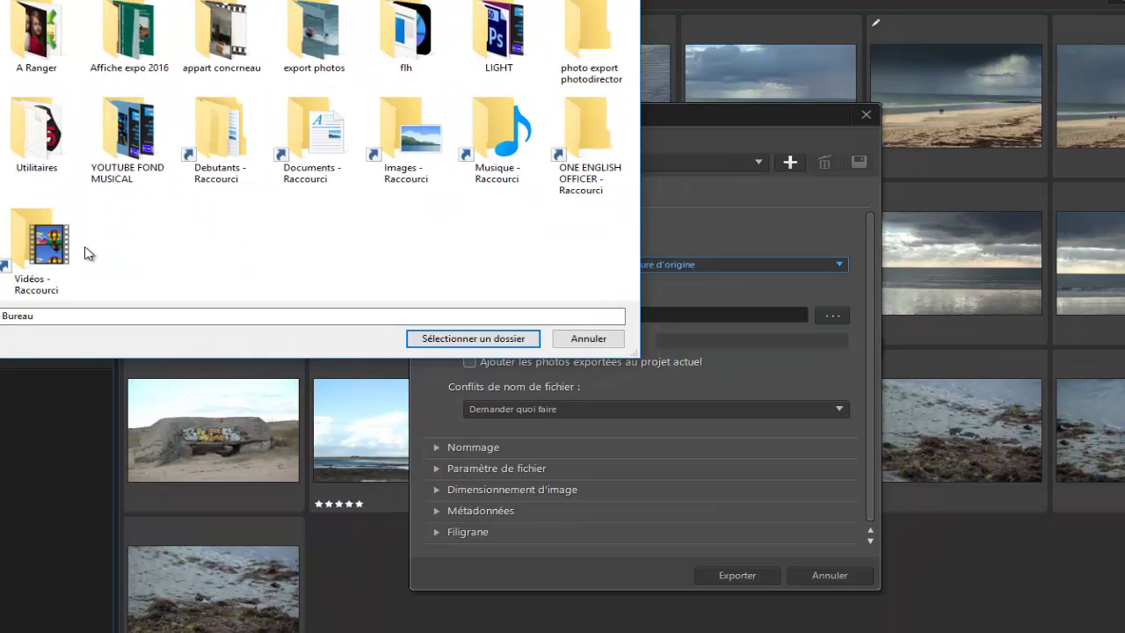
click(585, 49)
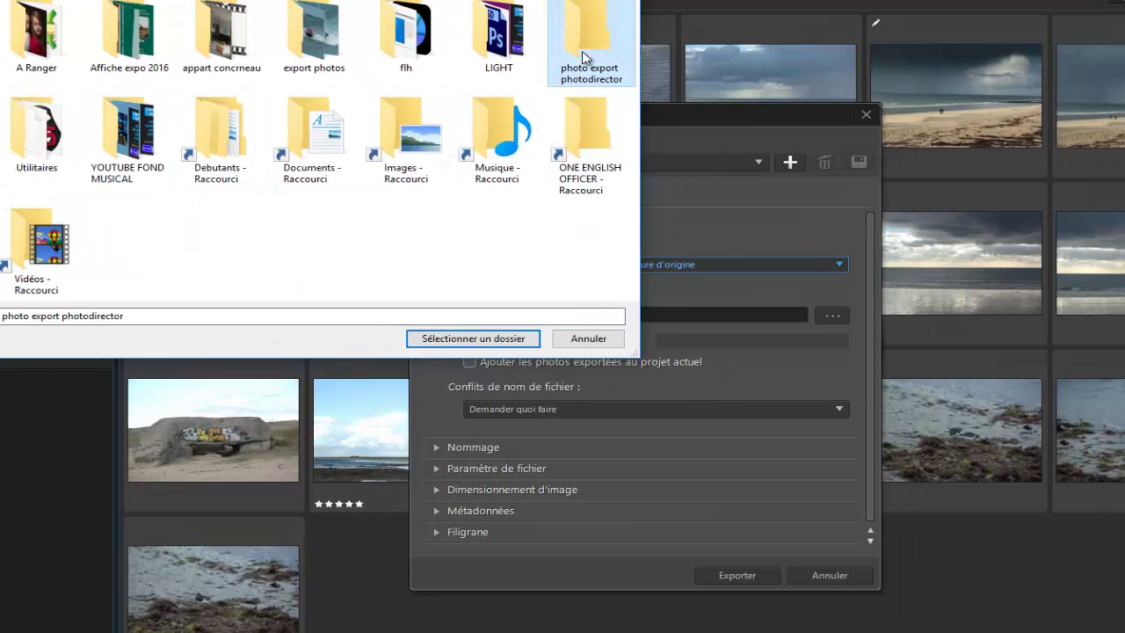
click(472, 340)
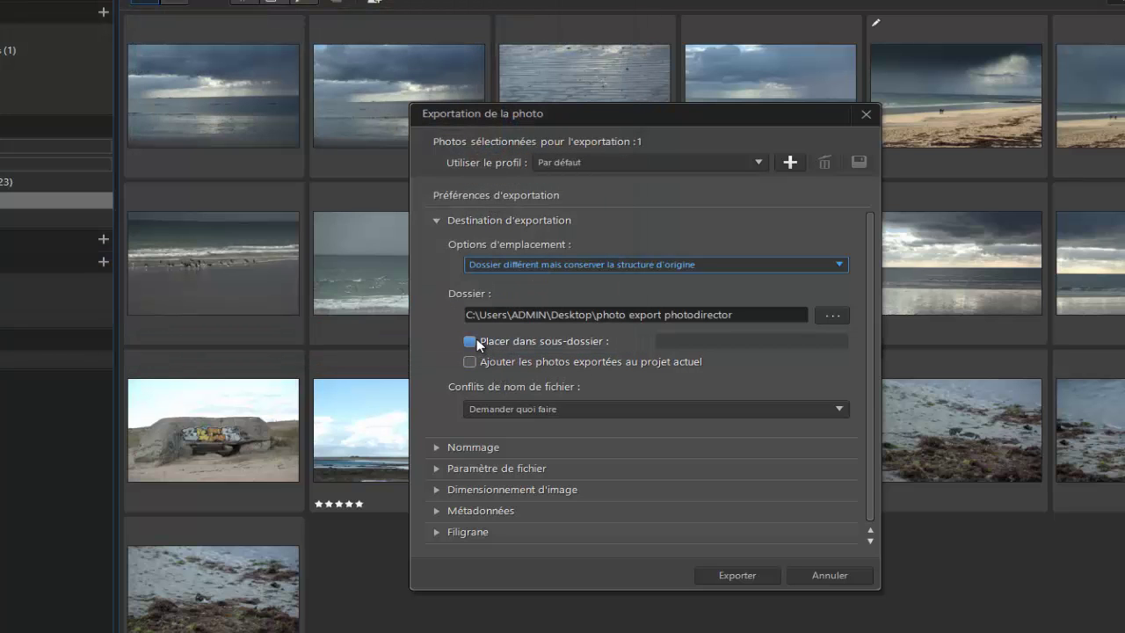
click(471, 341)
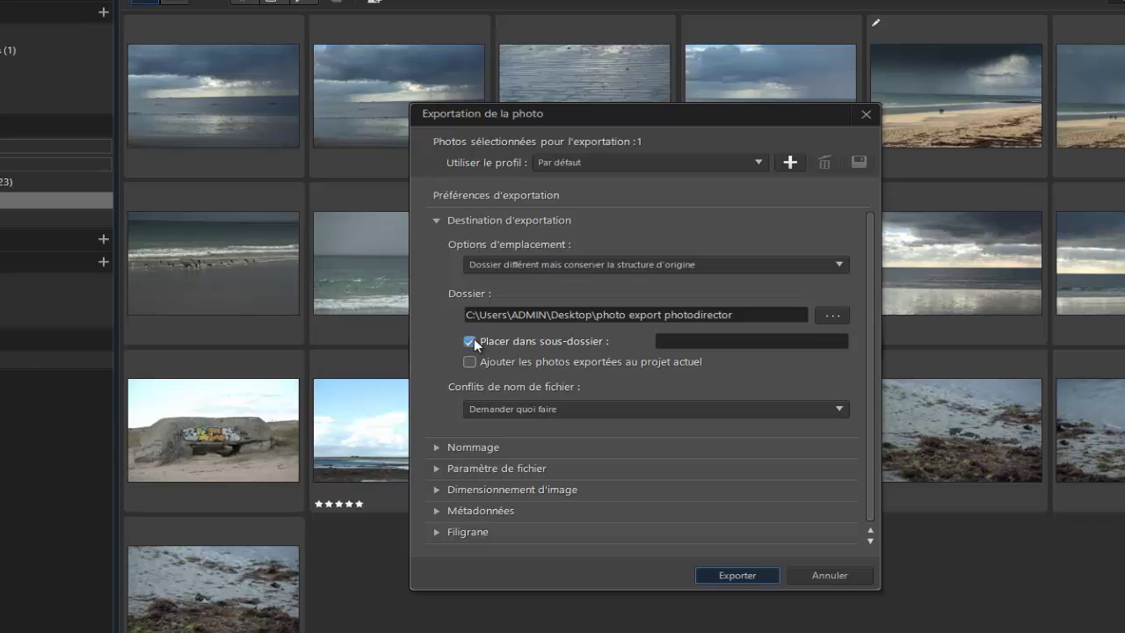
click(474, 339)
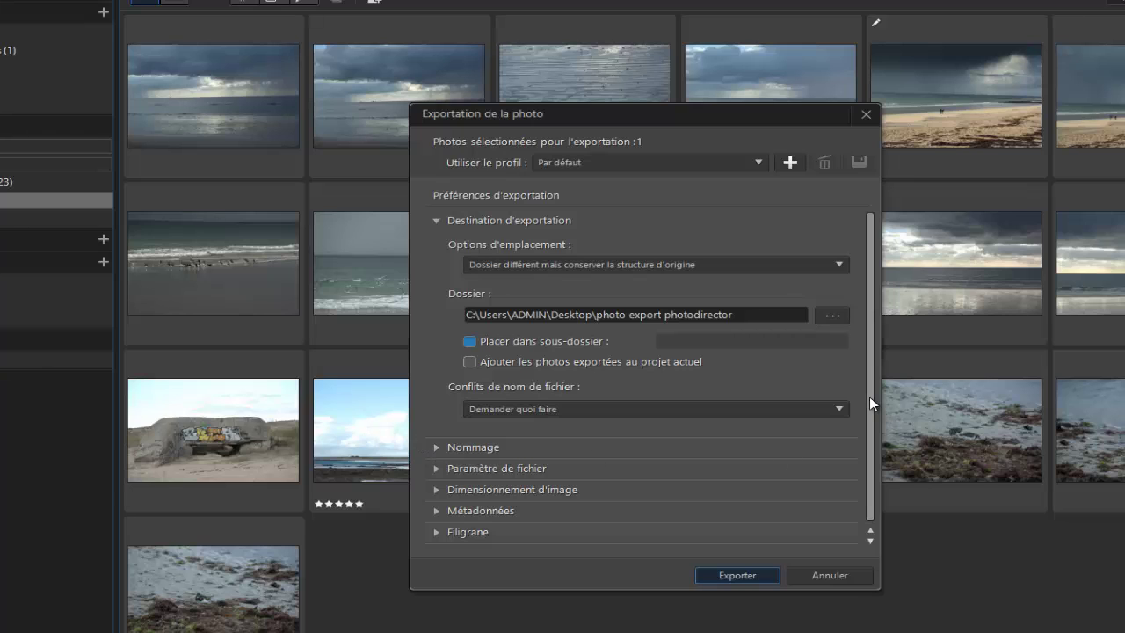
Step: Set the JPEG quality to 100 in the export's file settings
click(442, 470)
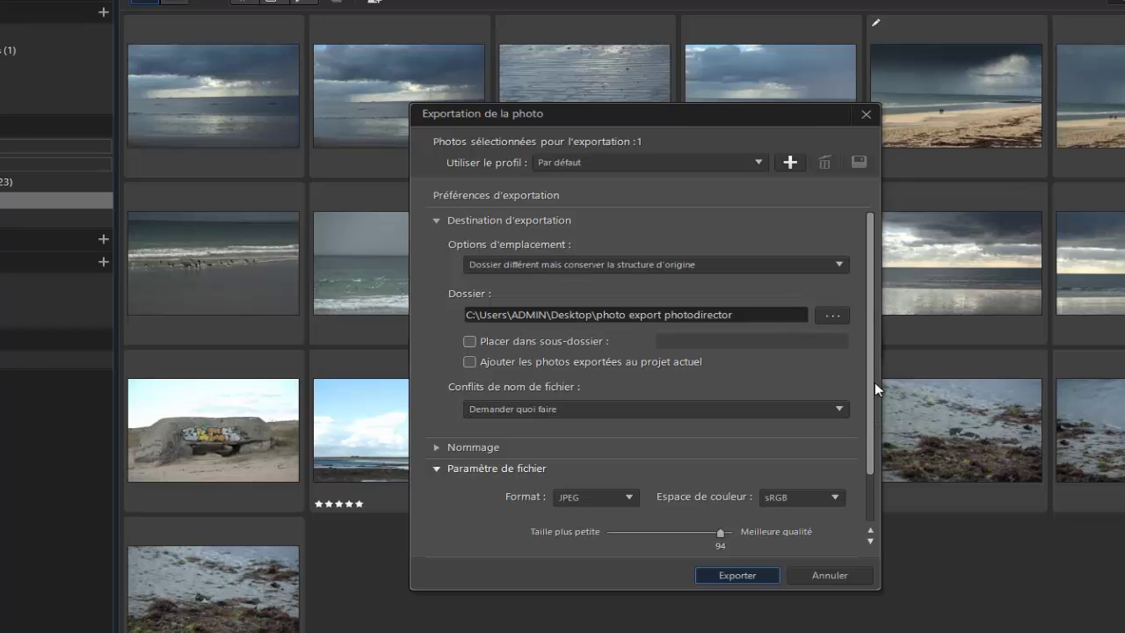
drag(874, 387, 873, 476)
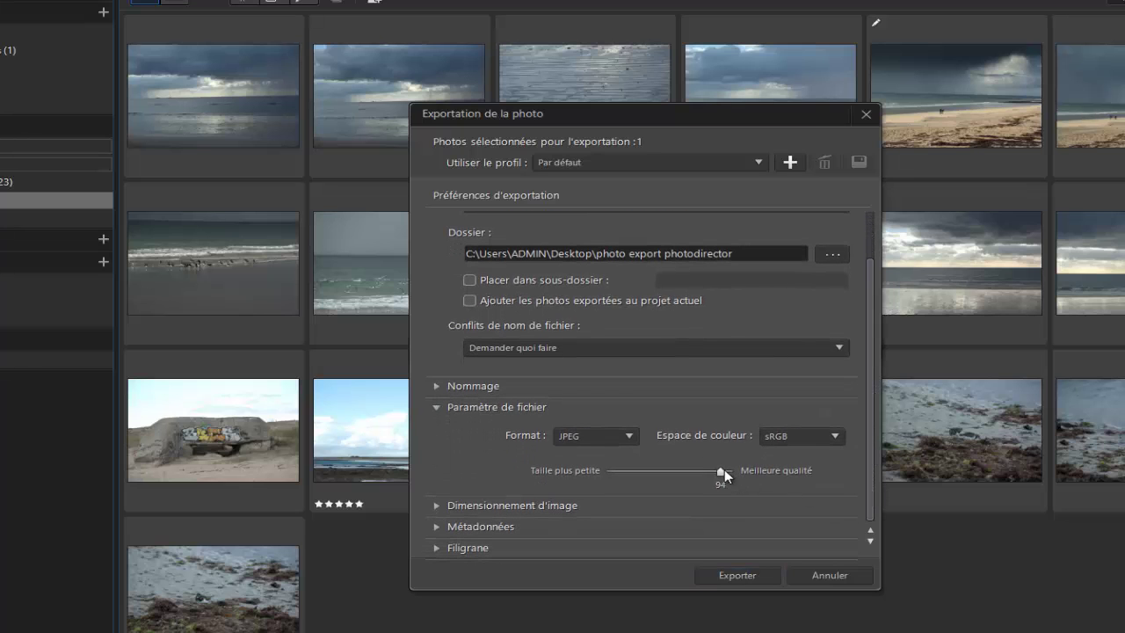
drag(724, 470, 734, 470)
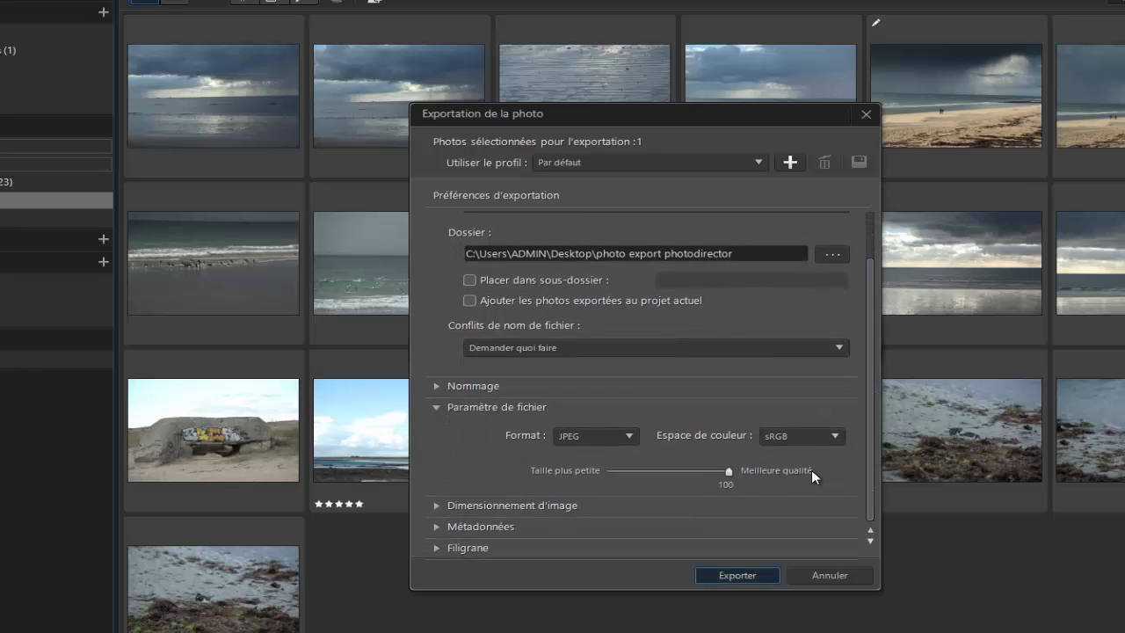
Step: Review the image sizing, metadata and watermark options, and export the photo at its original resolution without a watermark
click(433, 507)
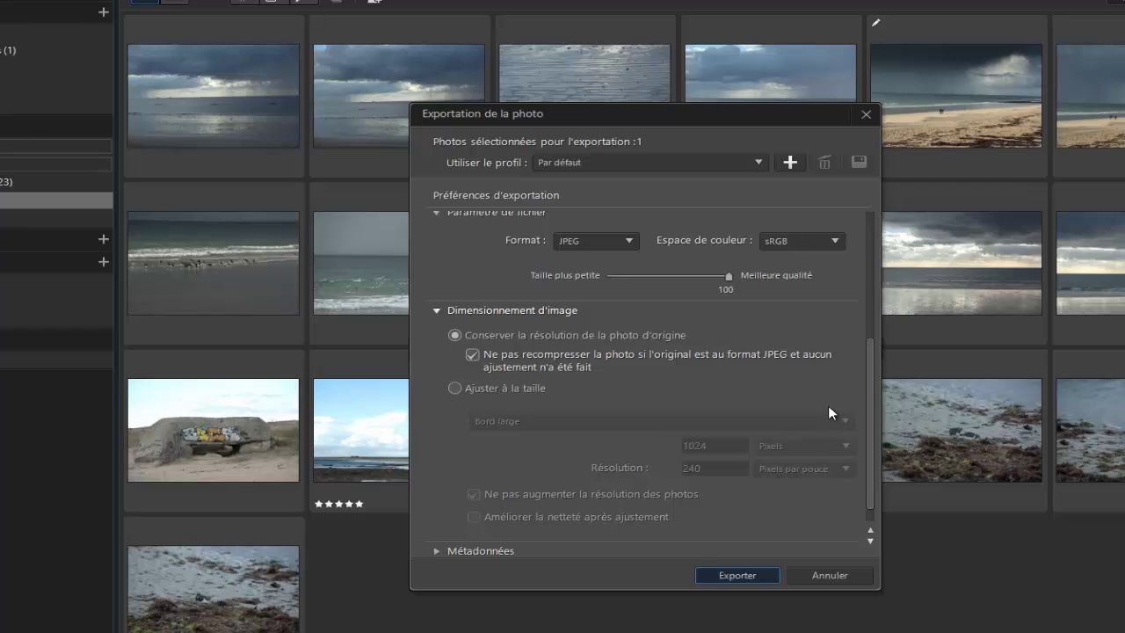
drag(873, 377, 873, 485)
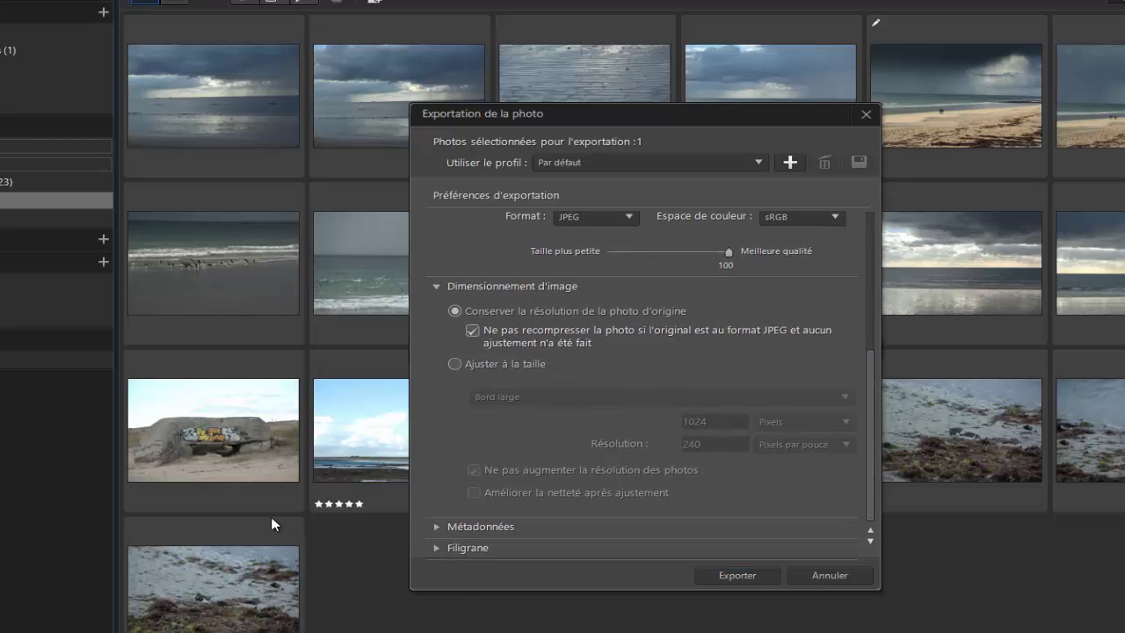
click(430, 527)
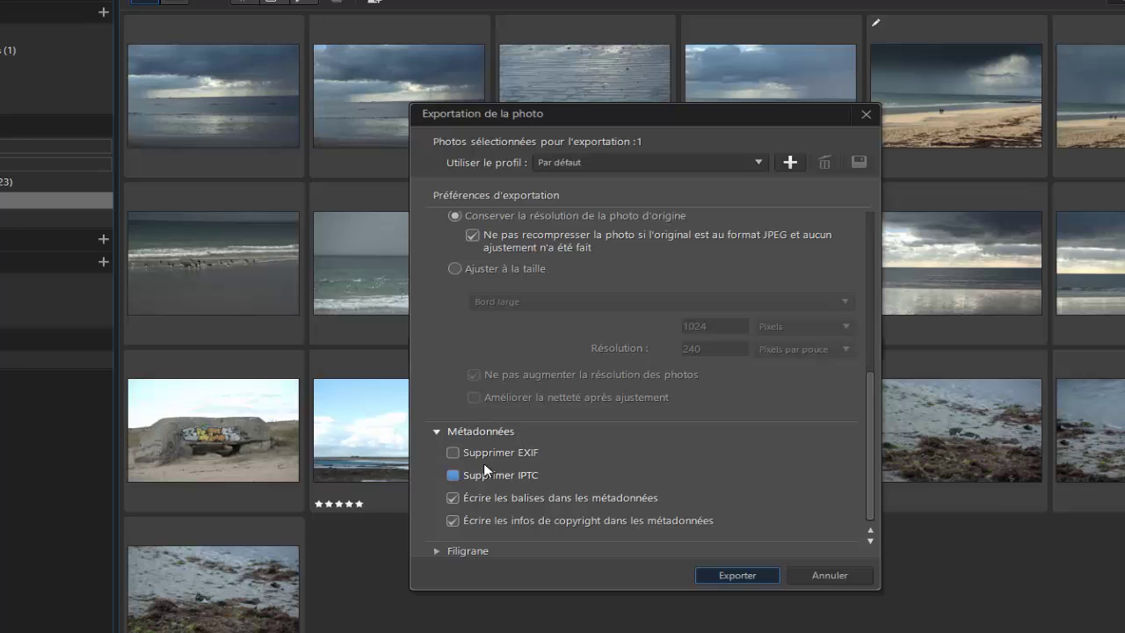
click(435, 551)
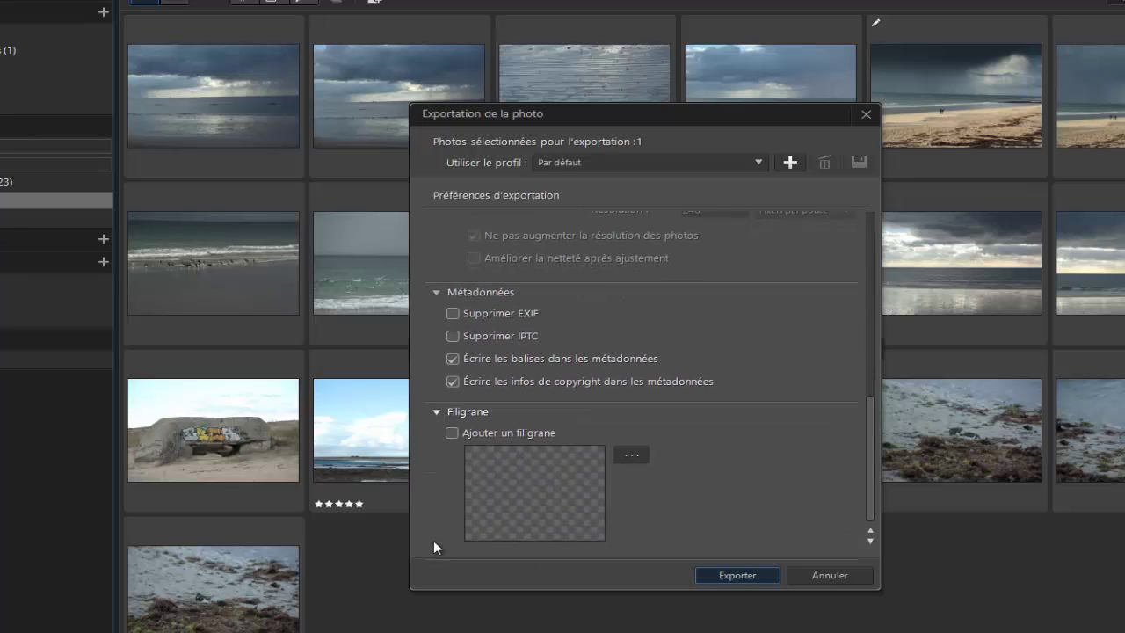
click(434, 411)
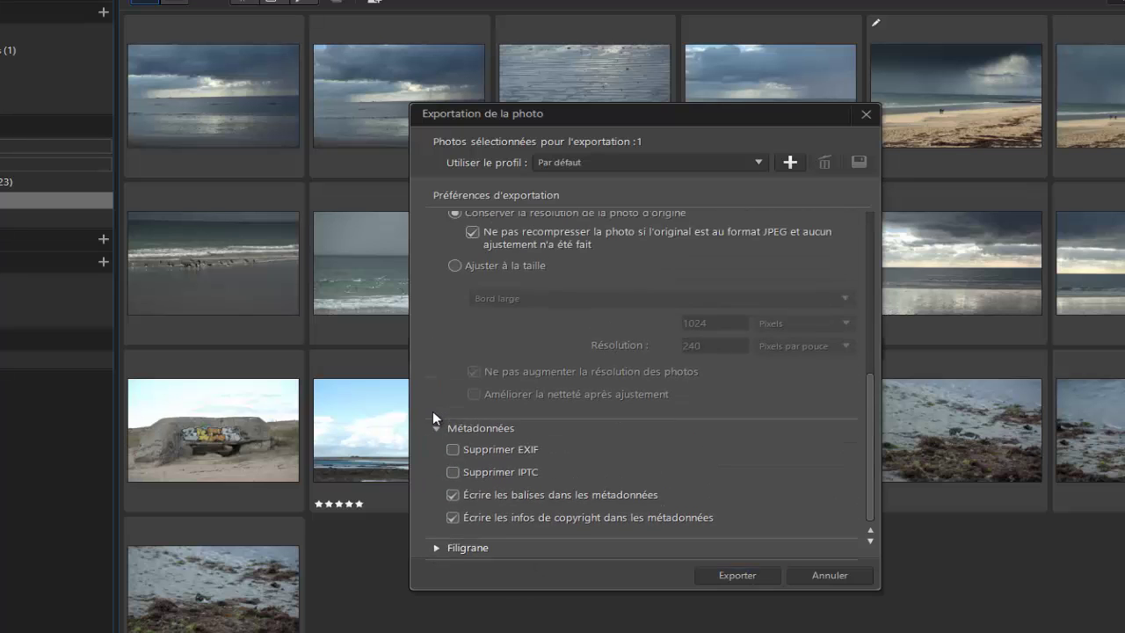
click(736, 575)
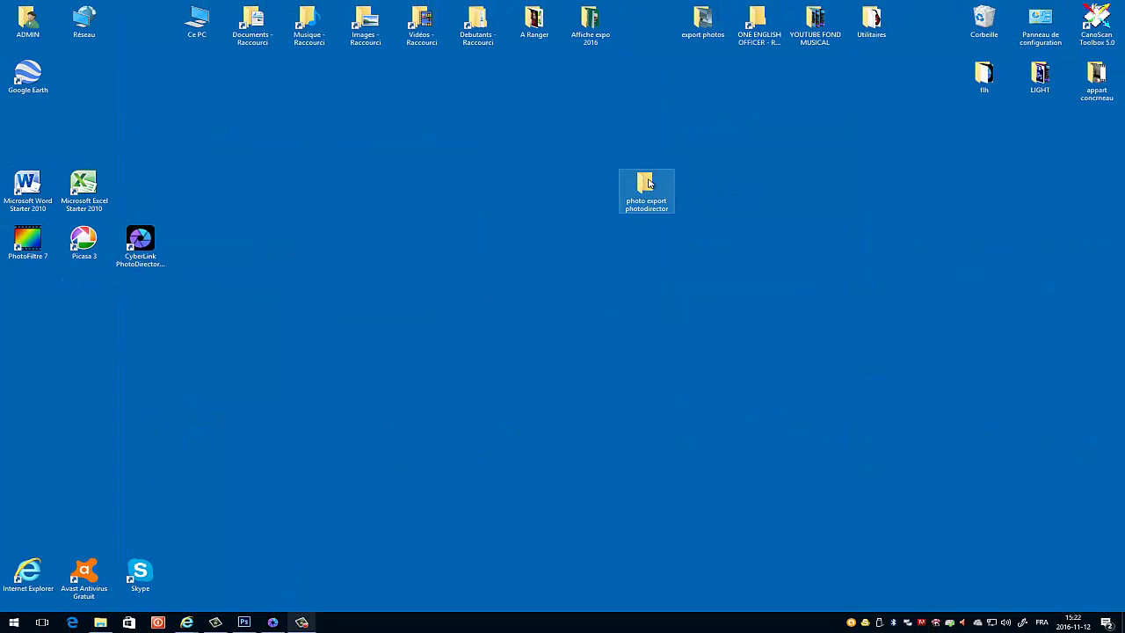
Step: Open the exported IMGP9971 photo from the desktop folder's Z - Photodirector\20161105 subfolder, examine it and close the viewer
double_click(648, 183)
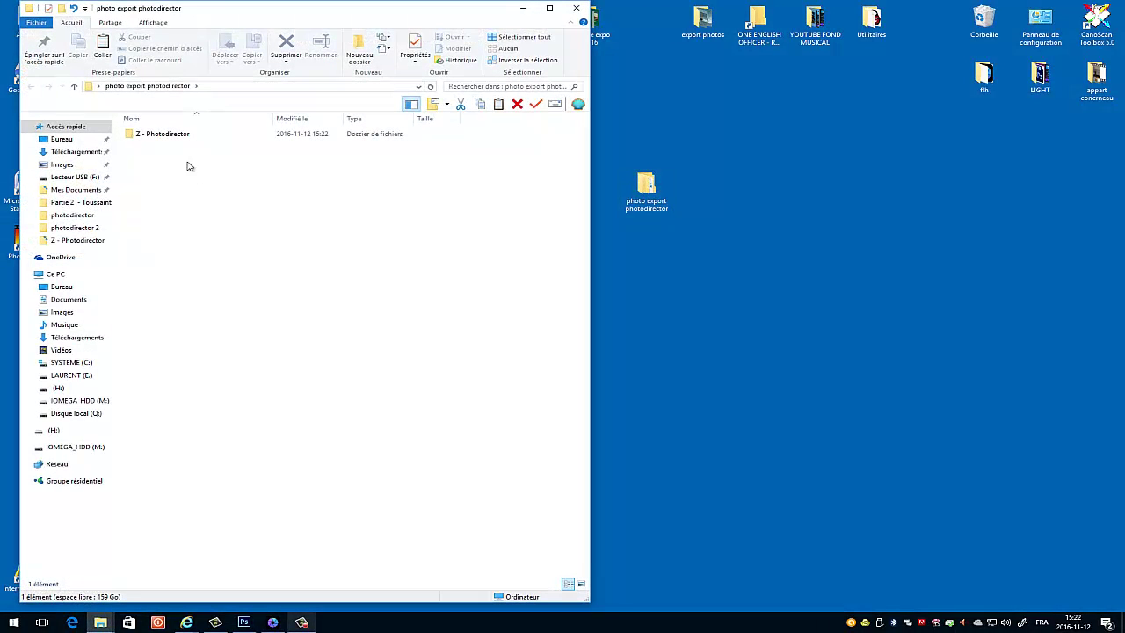
click(172, 136)
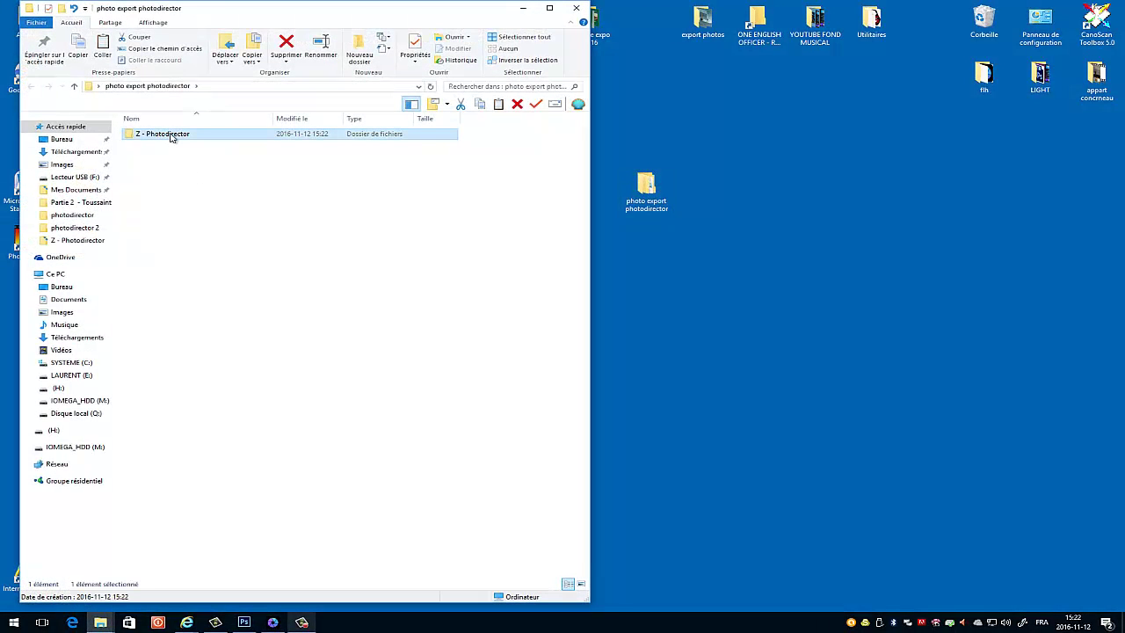
double_click(172, 136)
double_click(167, 137)
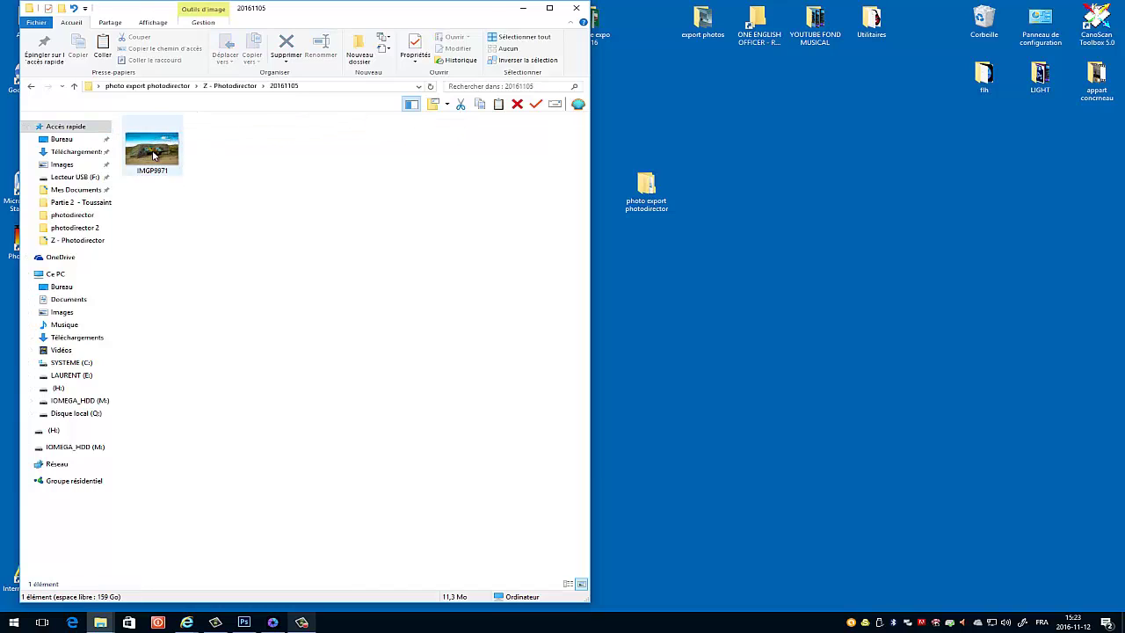
double_click(155, 149)
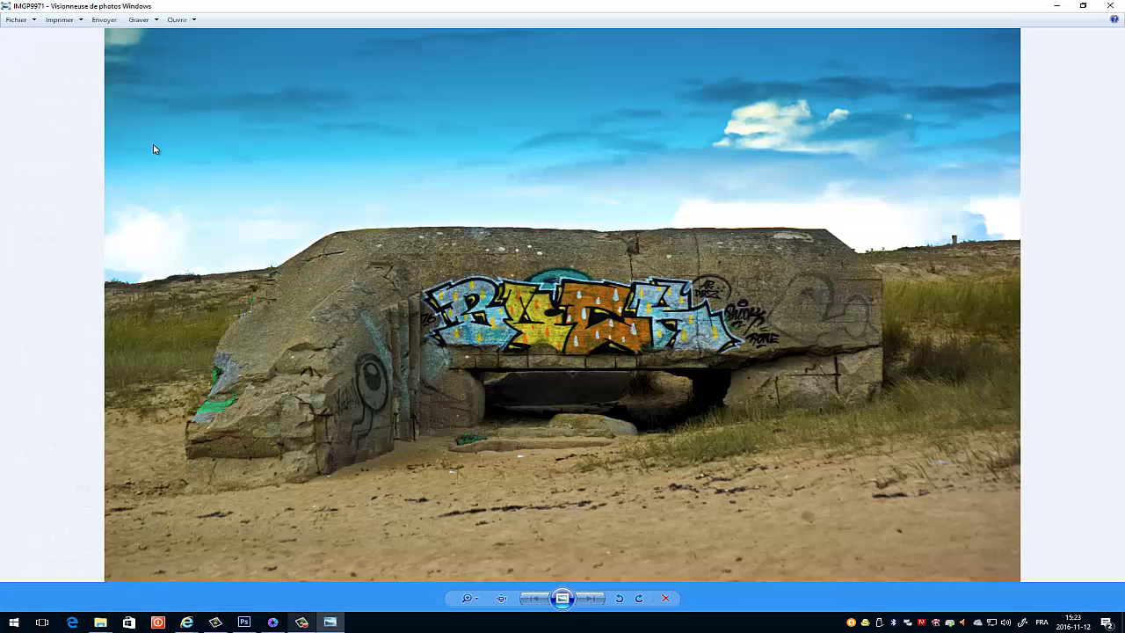
click(1110, 7)
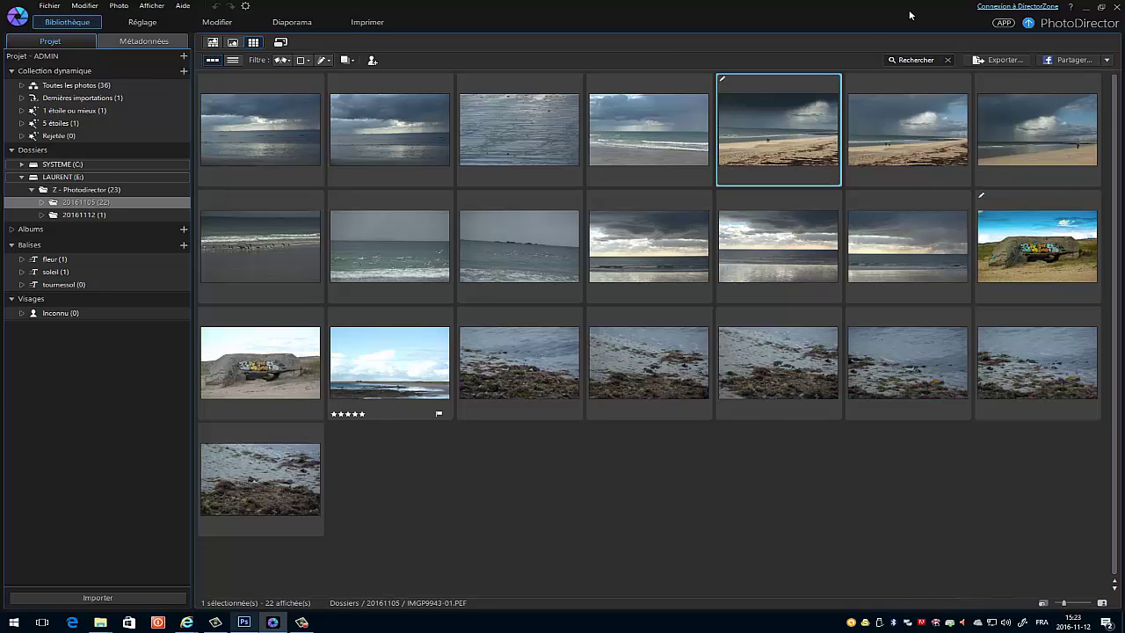
Step: Start exporting the selected IMGP9943-01 beach photo and set its image sizing to "Ajuster à la taille" by "Bord large"
click(1013, 58)
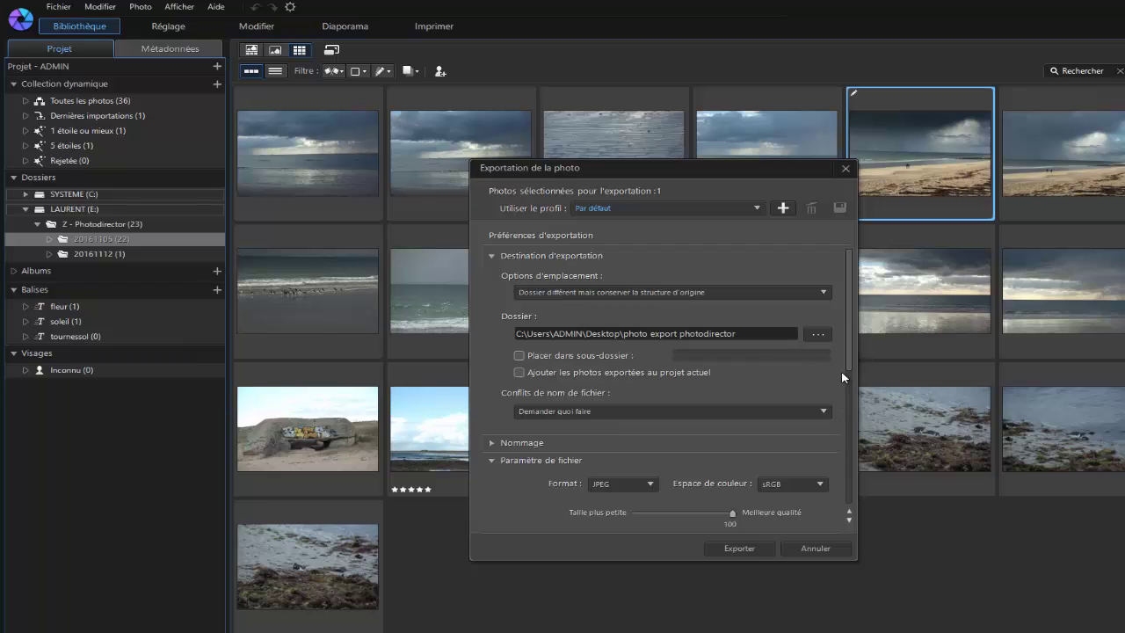
drag(849, 346, 847, 453)
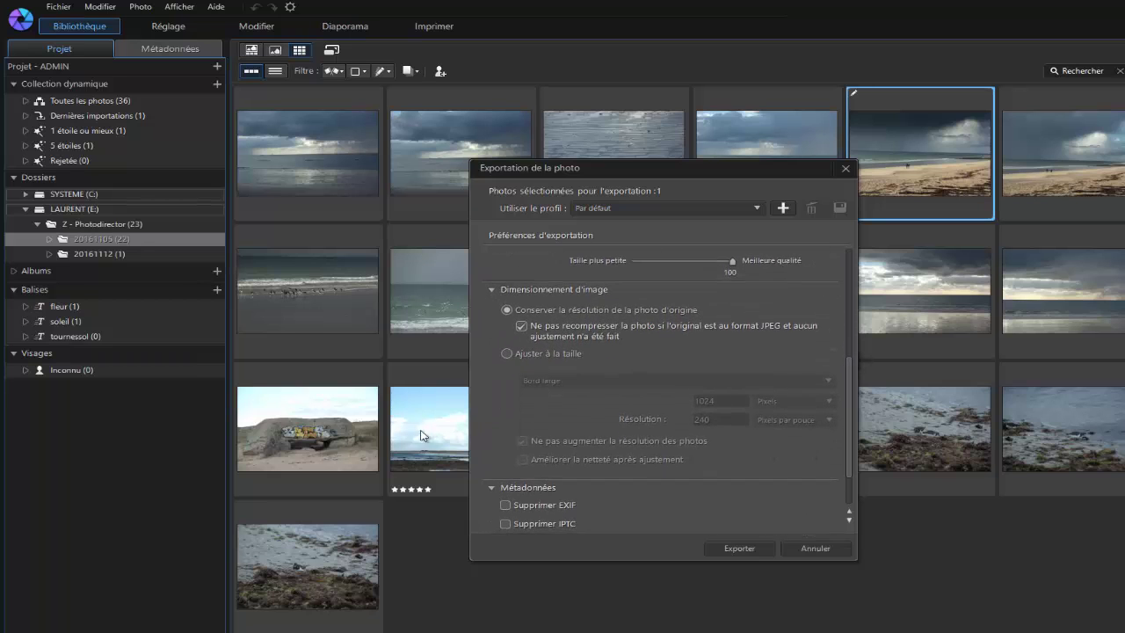
click(507, 354)
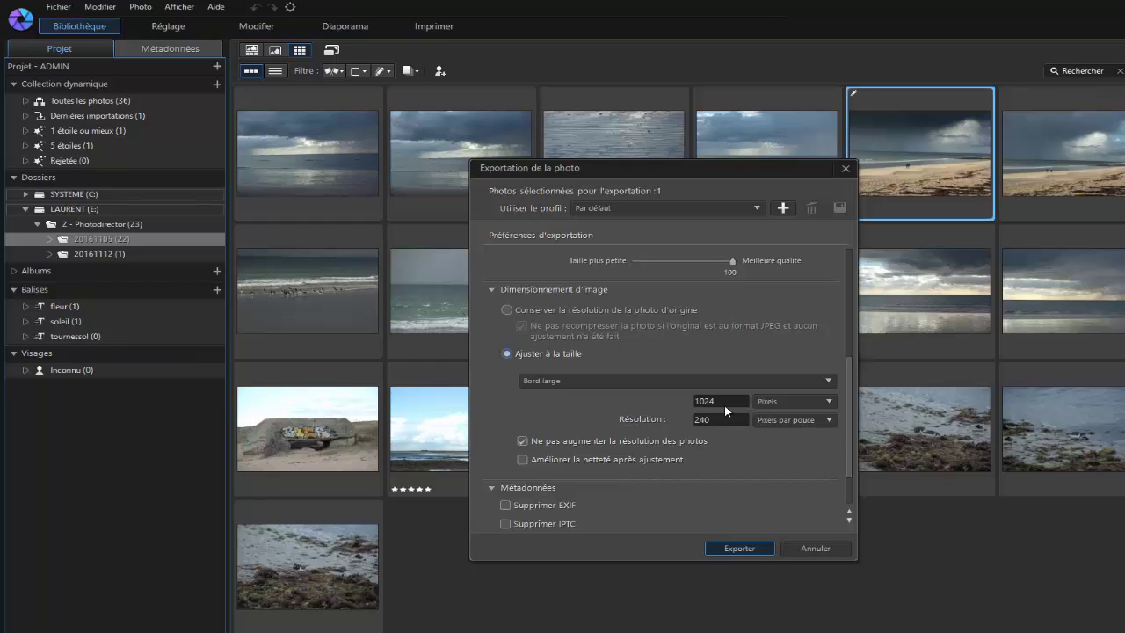
click(824, 381)
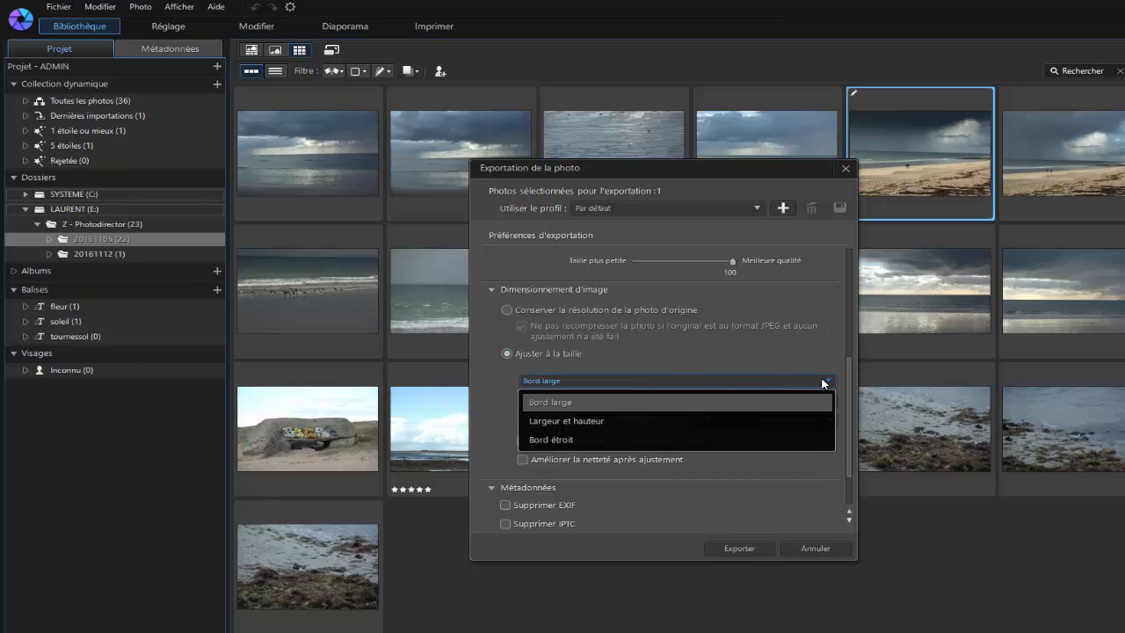
click(824, 383)
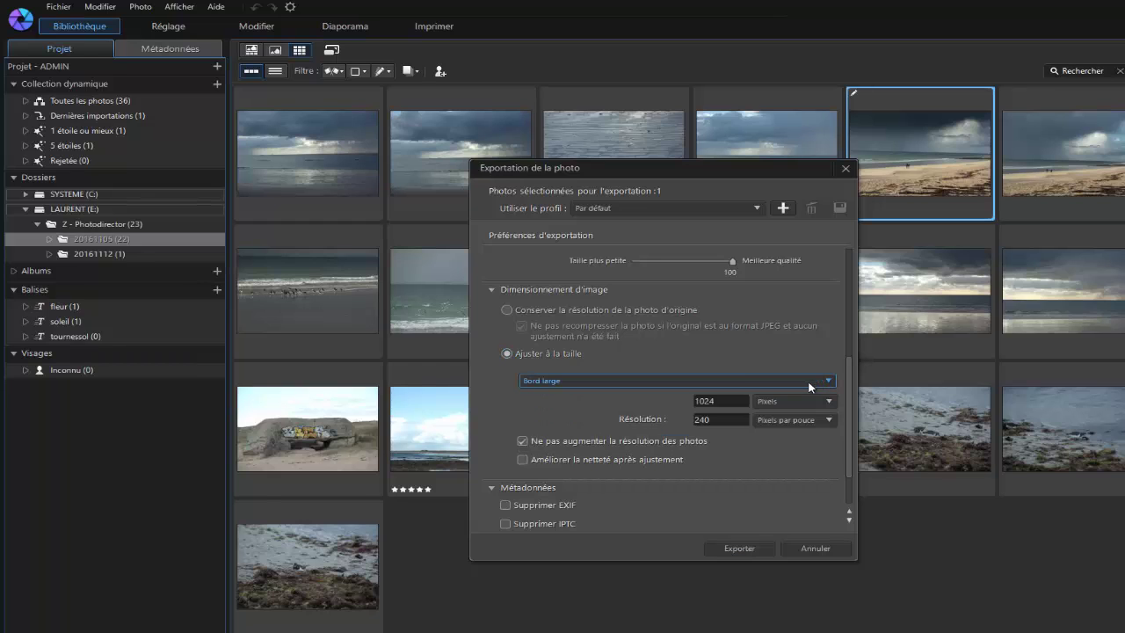
Step: Set the export's long edge to 800 pixels and its resolution to 72 pixels per inch, and export the photo
double_click(730, 405)
text(800)
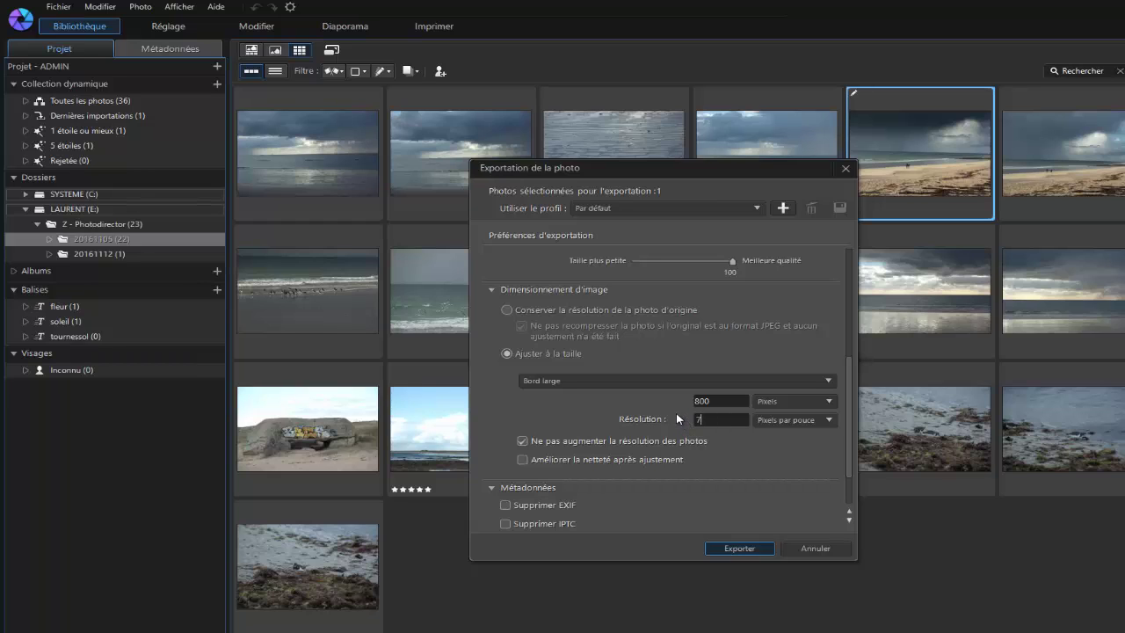
click(747, 551)
click(747, 548)
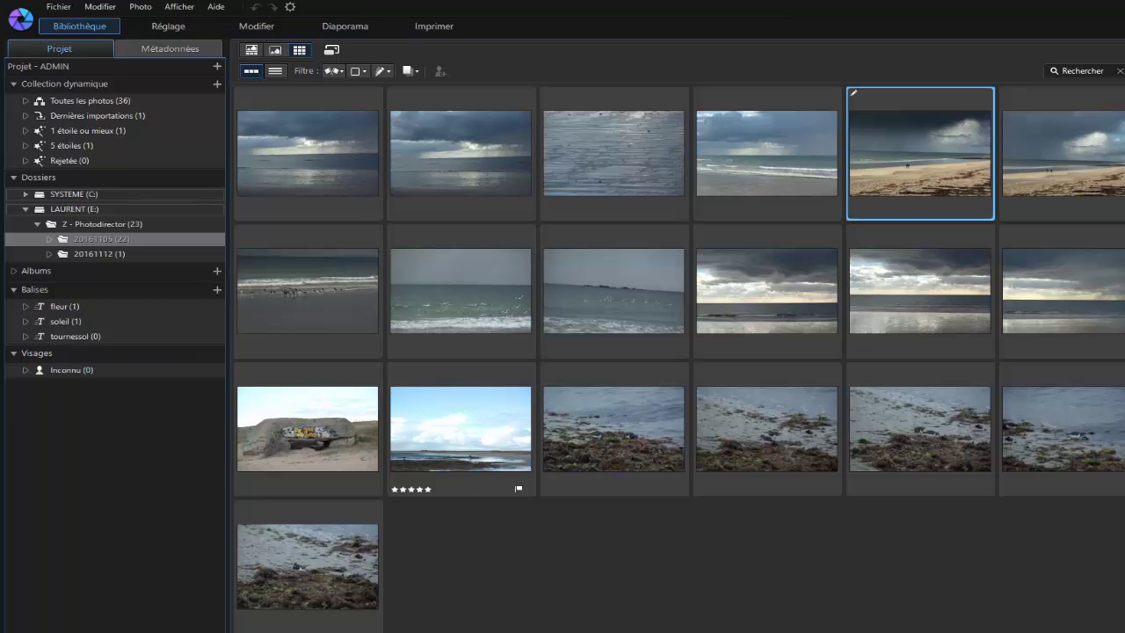
Step: Open the exported IMGP9943-01 photo from the desktop export folder's Z - Photodirector\20161105 subfolder, view it and close the viewer
key(super+d)
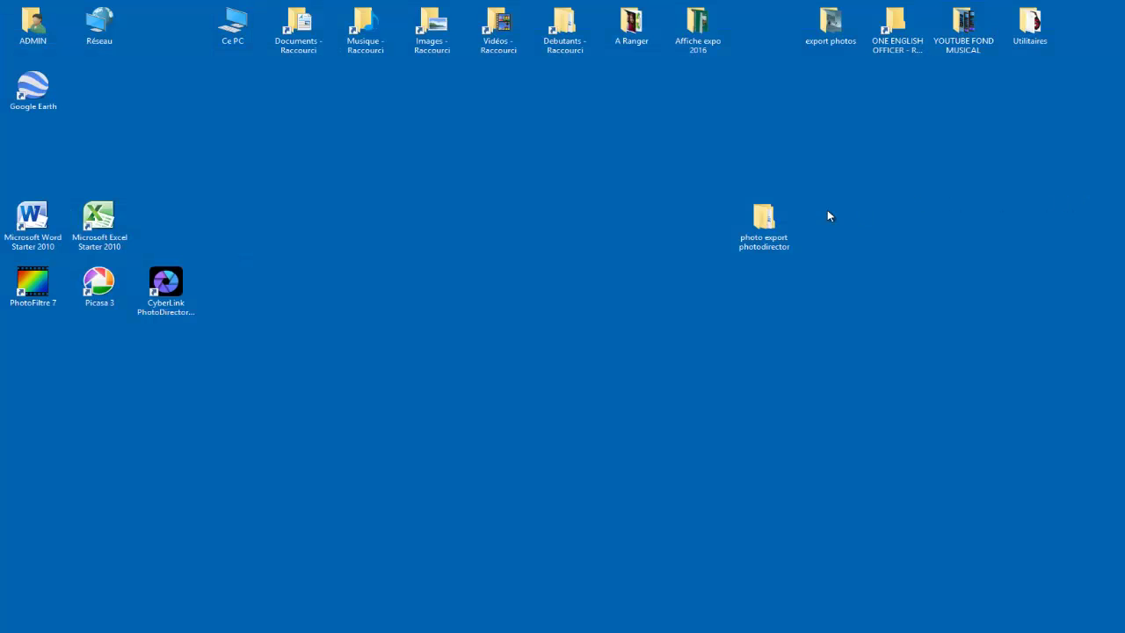
double_click(764, 221)
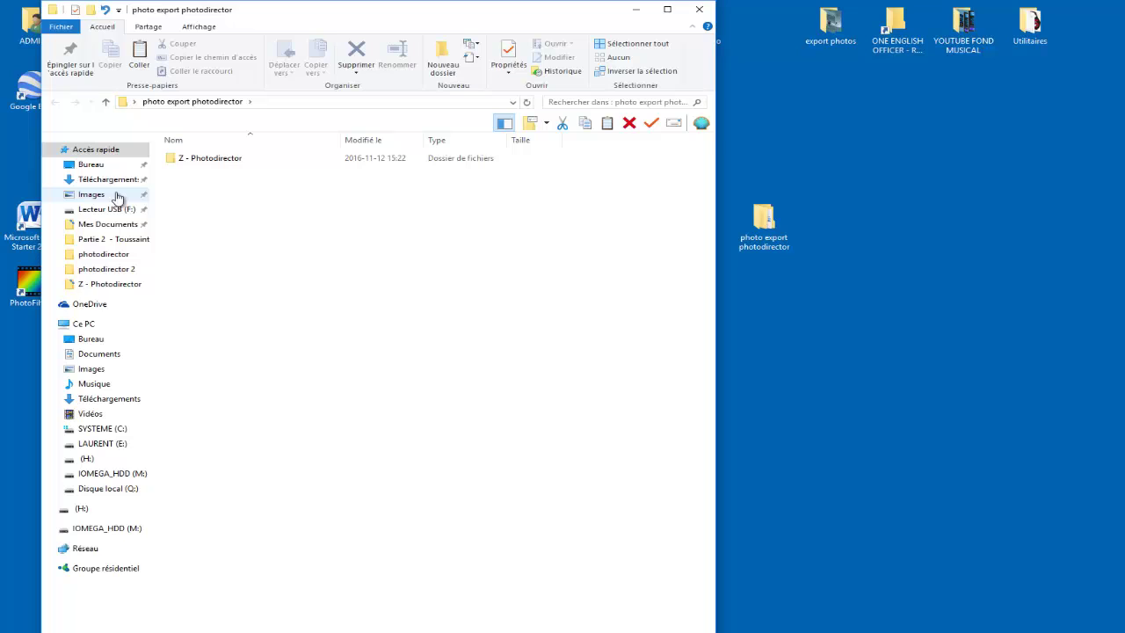
double_click(188, 161)
click(197, 166)
double_click(197, 166)
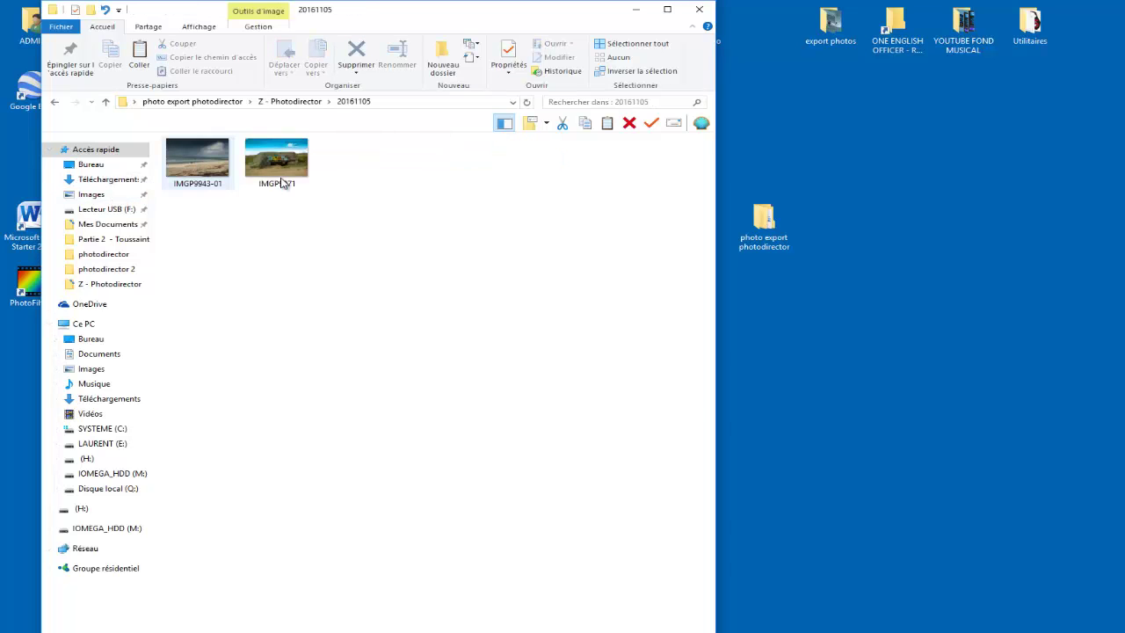
double_click(211, 163)
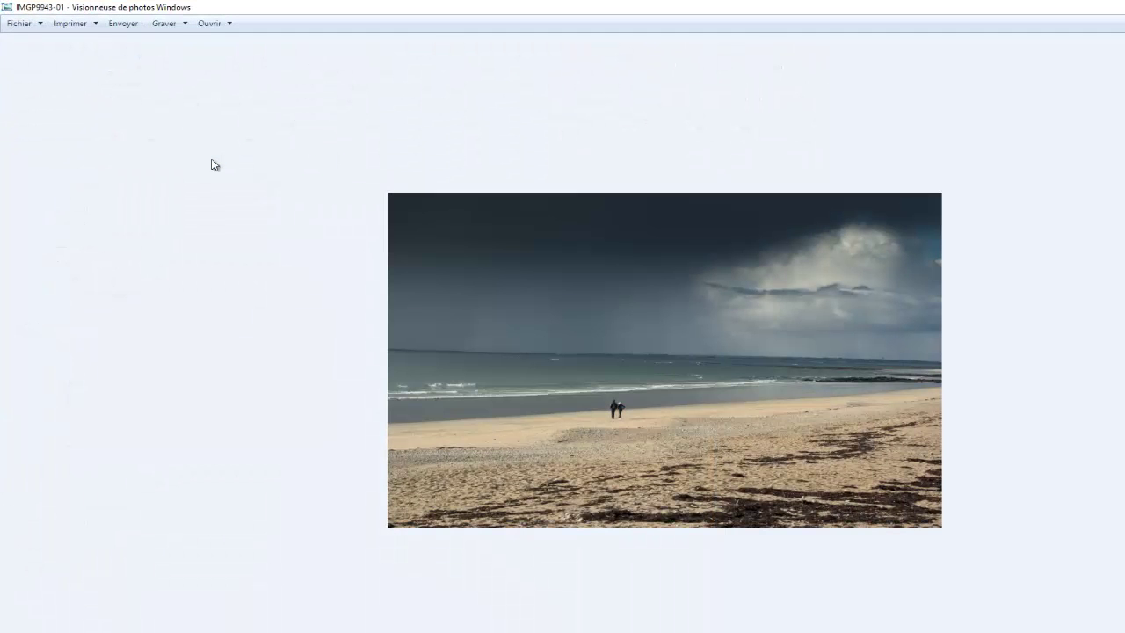
key(alt+F4)
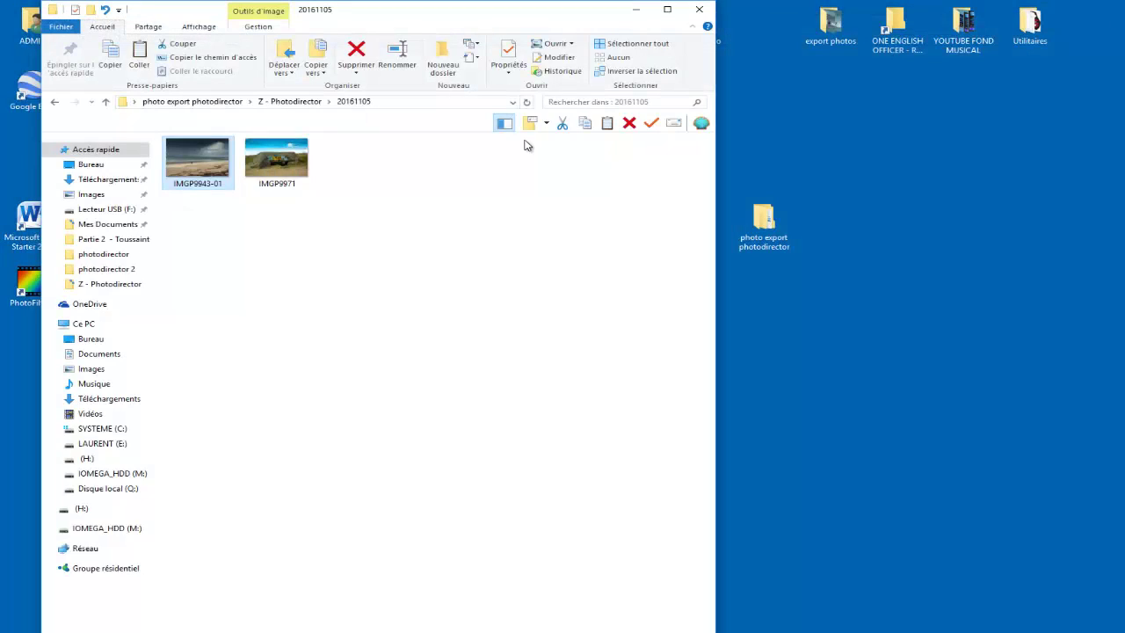
Step: Examine the exported IMGP9943-01 file's detailed properties for its pixel dimensions and resolution
right_click(201, 167)
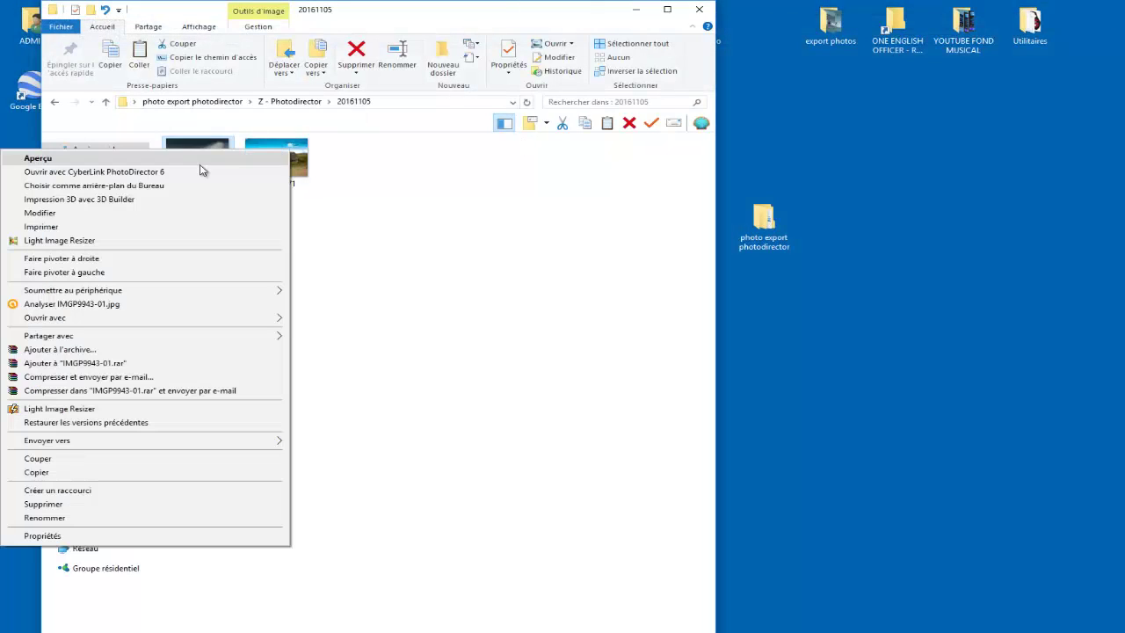
click(37, 539)
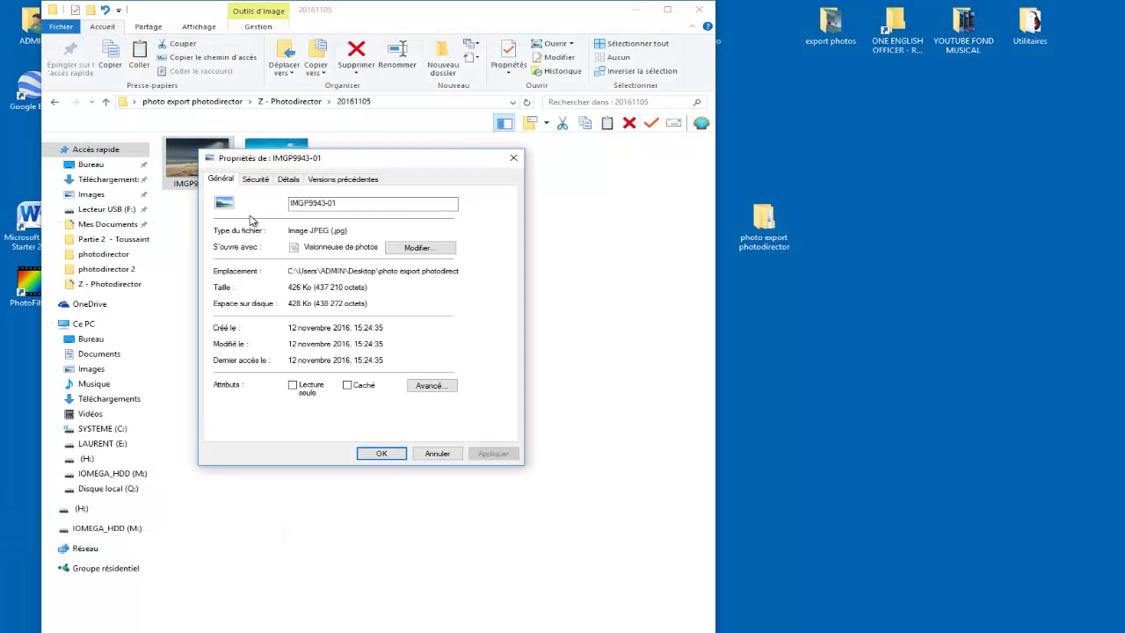
click(289, 179)
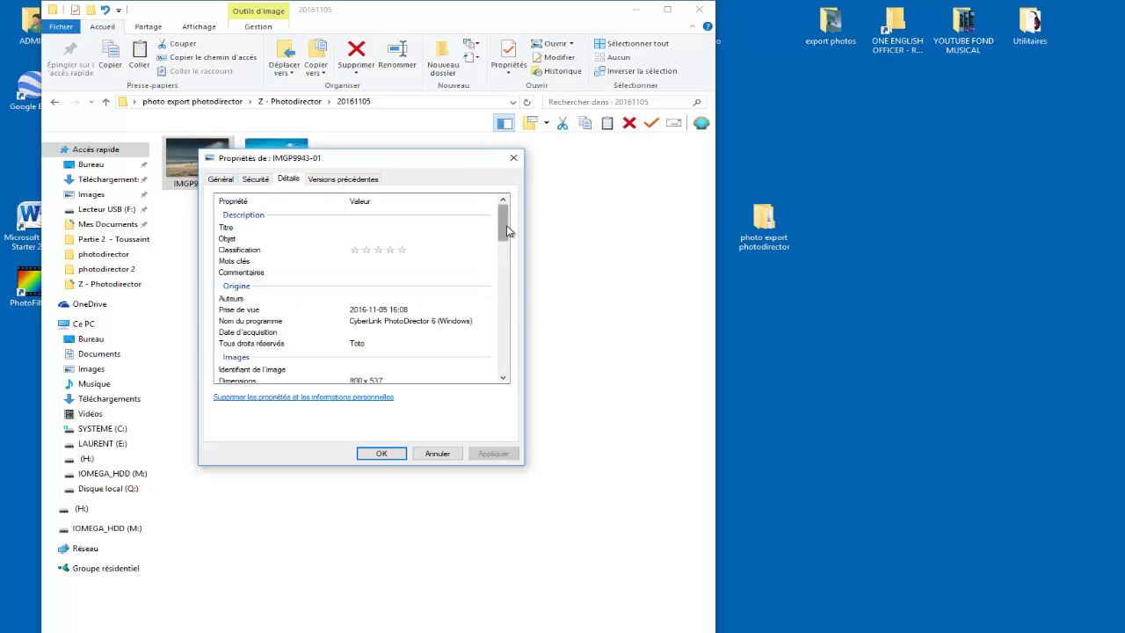
scroll(506, 231, down, 3)
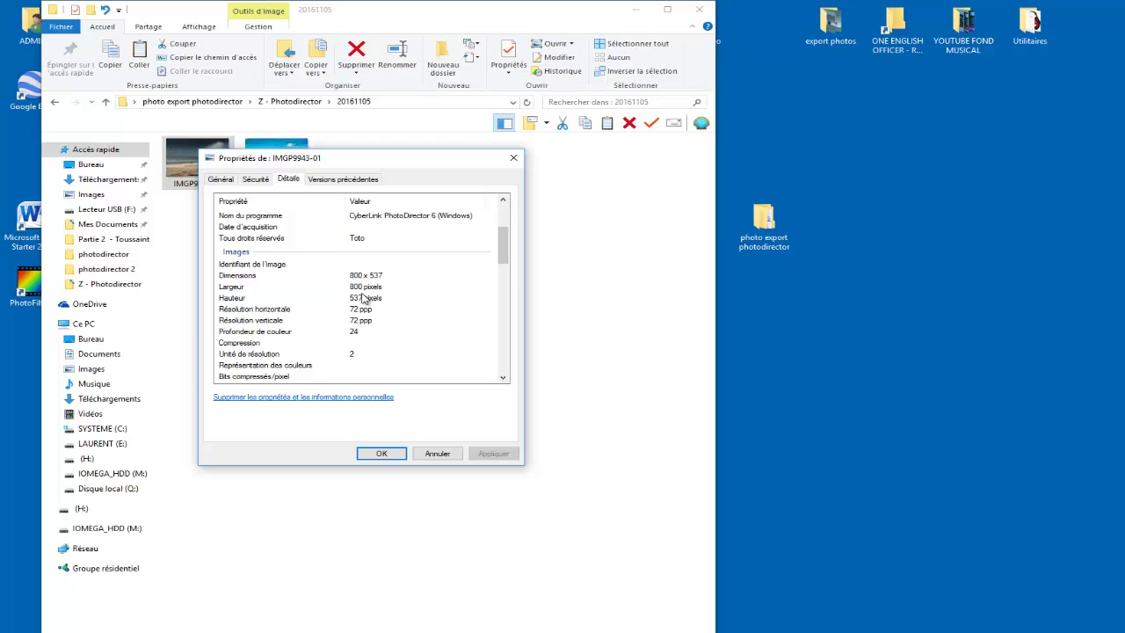